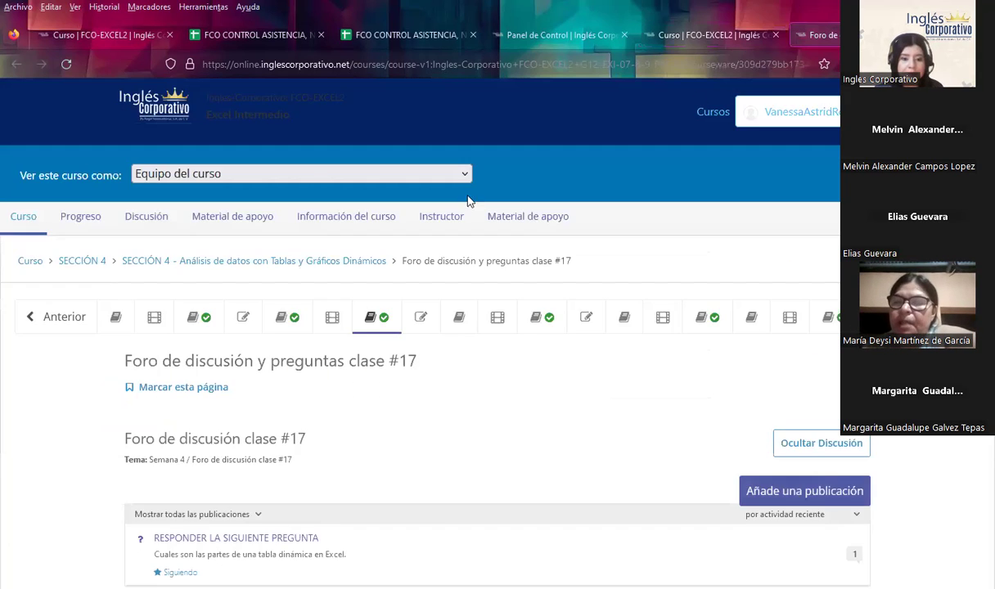
- Open the '4.2 Objetivo de la lección: Tablas dinamicas' lesson and read through its content
{"action": "left_click", "coordinate": [286, 318]}
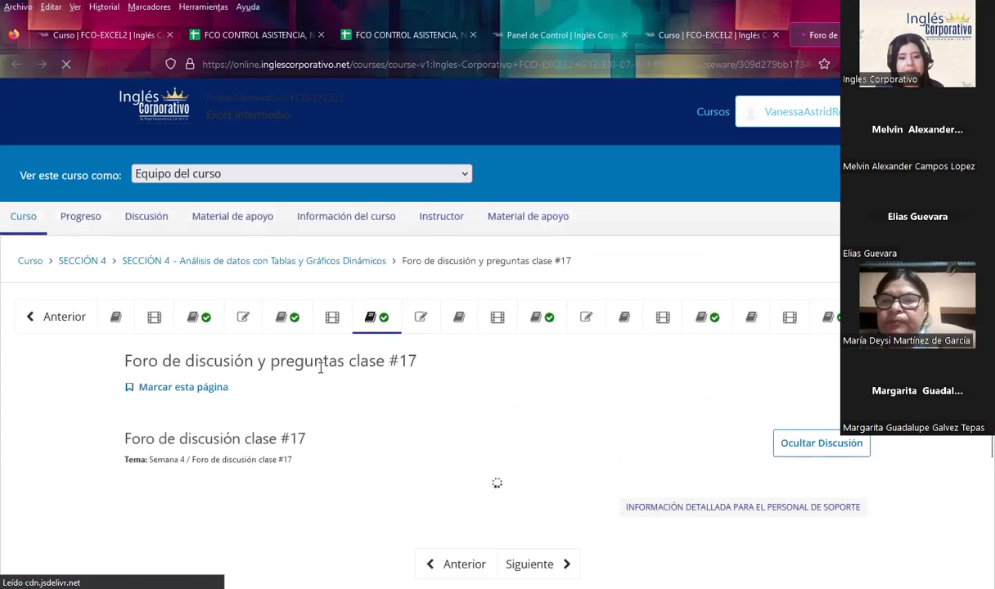
{"action": "left_click", "coordinate": [282, 315]}
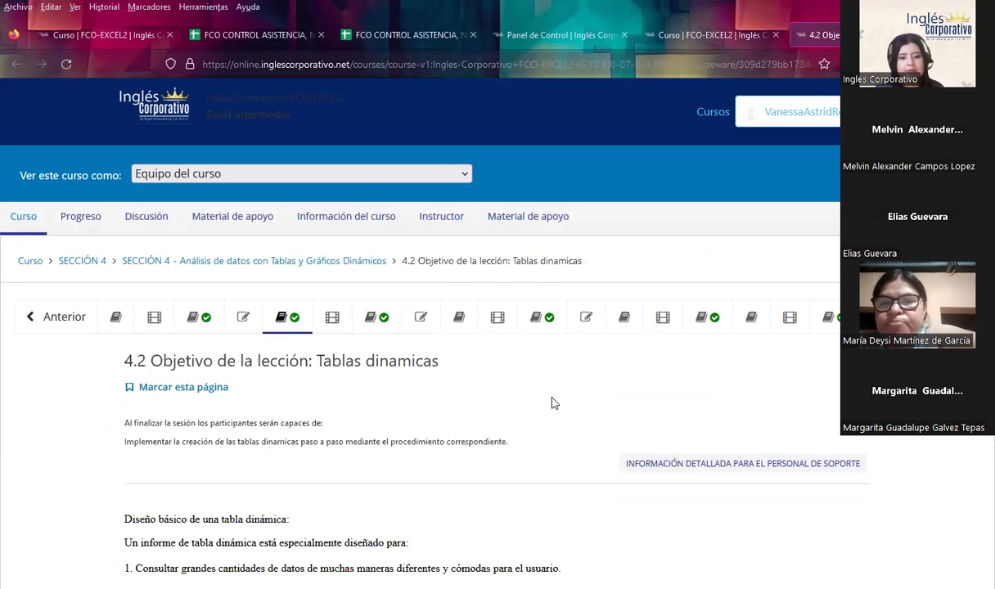
{"action": "scroll", "coordinate": [552, 403], "scroll_direction": "down", "scroll_amount": 3}
{"action": "scroll", "coordinate": [554, 400], "scroll_direction": "down", "scroll_amount": 3}
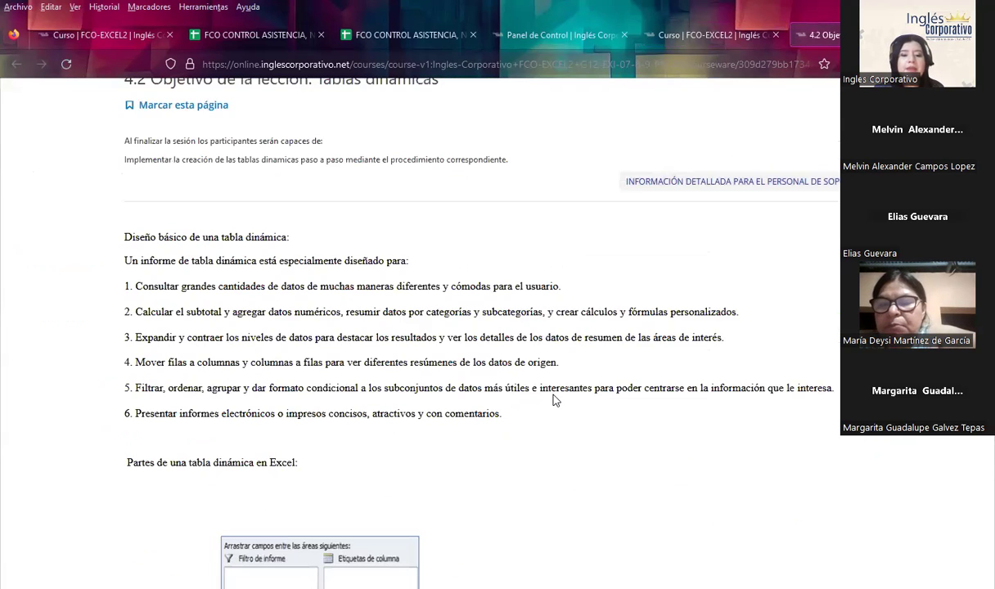
{"action": "scroll", "coordinate": [554, 400], "scroll_direction": "down", "scroll_amount": 3}
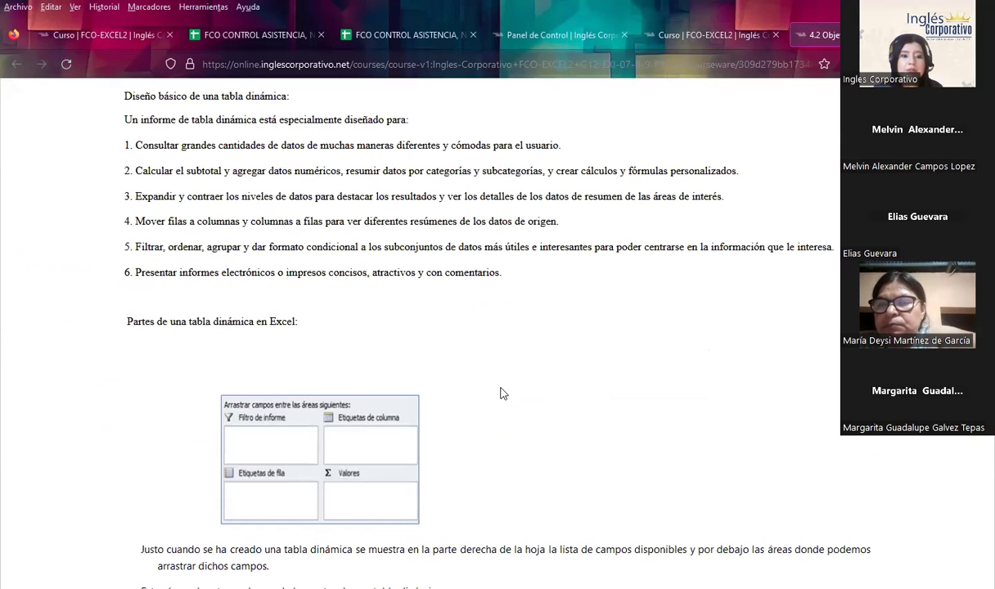
{"action": "scroll", "coordinate": [521, 381], "scroll_direction": "down", "scroll_amount": 5}
{"action": "scroll", "coordinate": [518, 365], "scroll_direction": "down", "scroll_amount": 3}
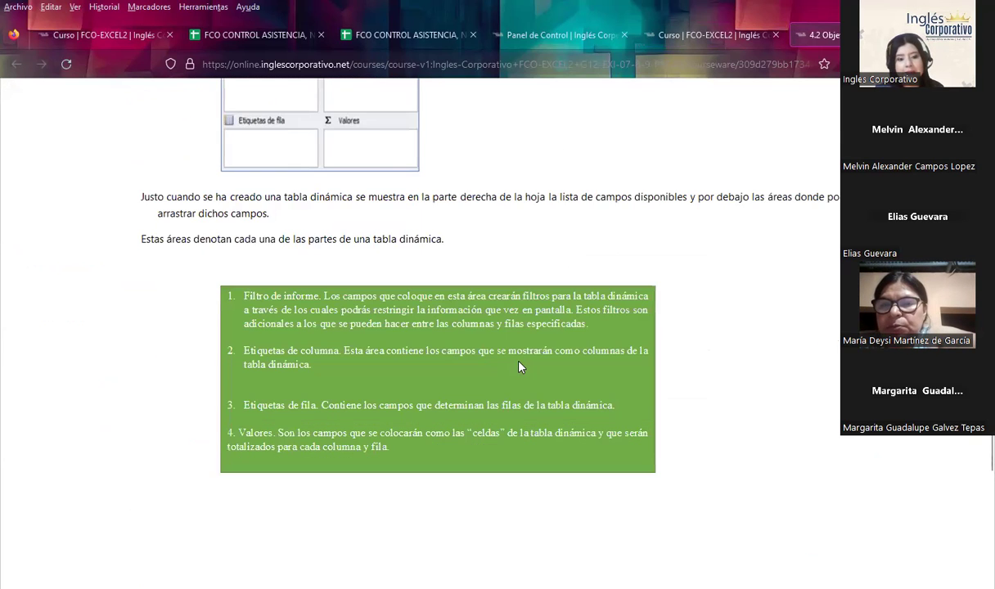
{"action": "scroll", "coordinate": [518, 367], "scroll_direction": "up", "scroll_amount": 5}
{"action": "scroll", "coordinate": [528, 357], "scroll_direction": "up", "scroll_amount": 3}
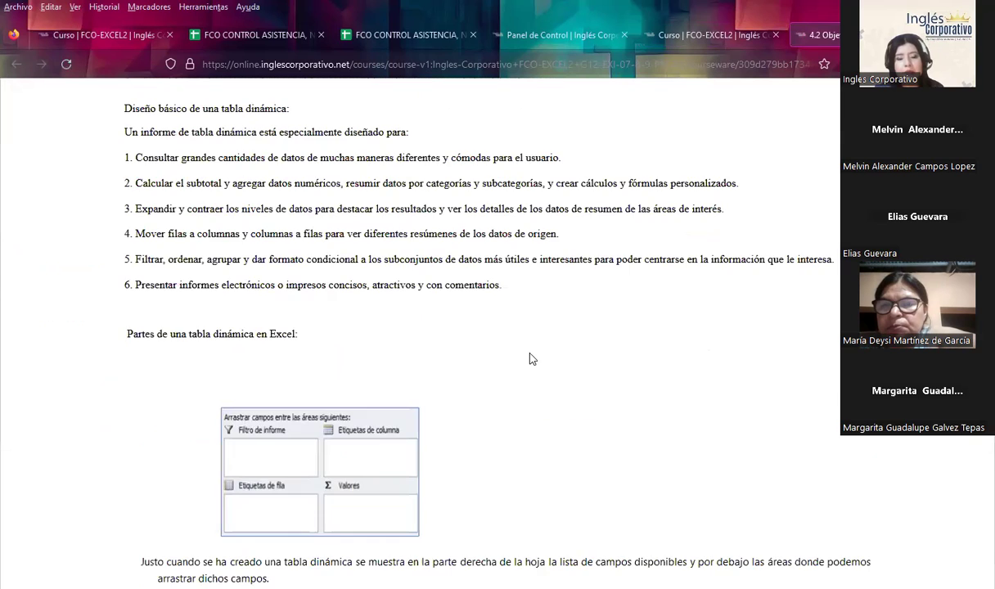
{"action": "scroll", "coordinate": [547, 370], "scroll_direction": "up", "scroll_amount": 9}
{"action": "scroll", "coordinate": [561, 402], "scroll_direction": "down", "scroll_amount": 3}
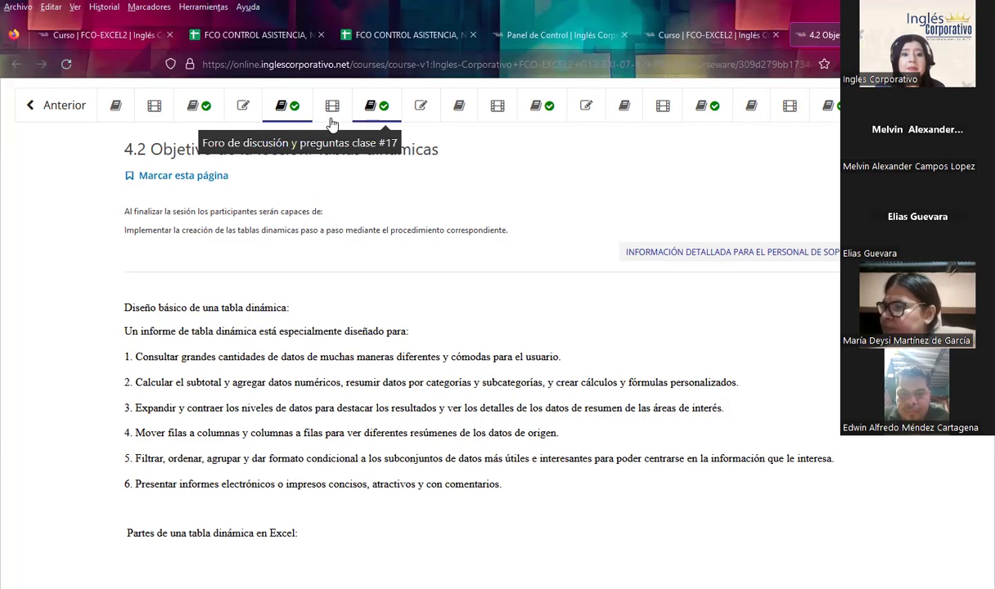
- Go back to the 'Foro de discusión y preguntas clase #17' unit and scroll its question thread
{"action": "left_click", "coordinate": [382, 110]}
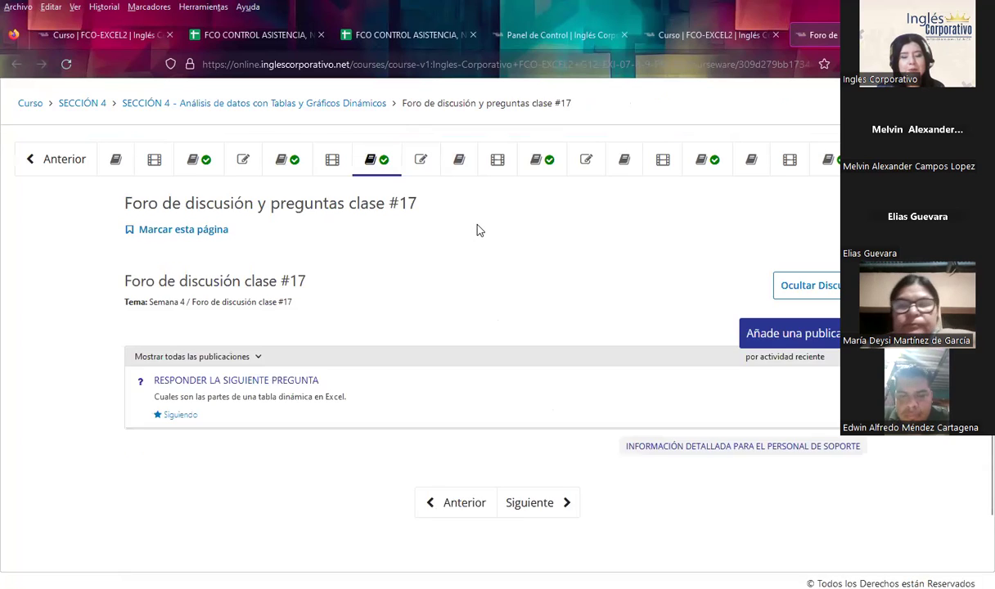
{"action": "scroll", "coordinate": [468, 234], "scroll_direction": "down", "scroll_amount": 2}
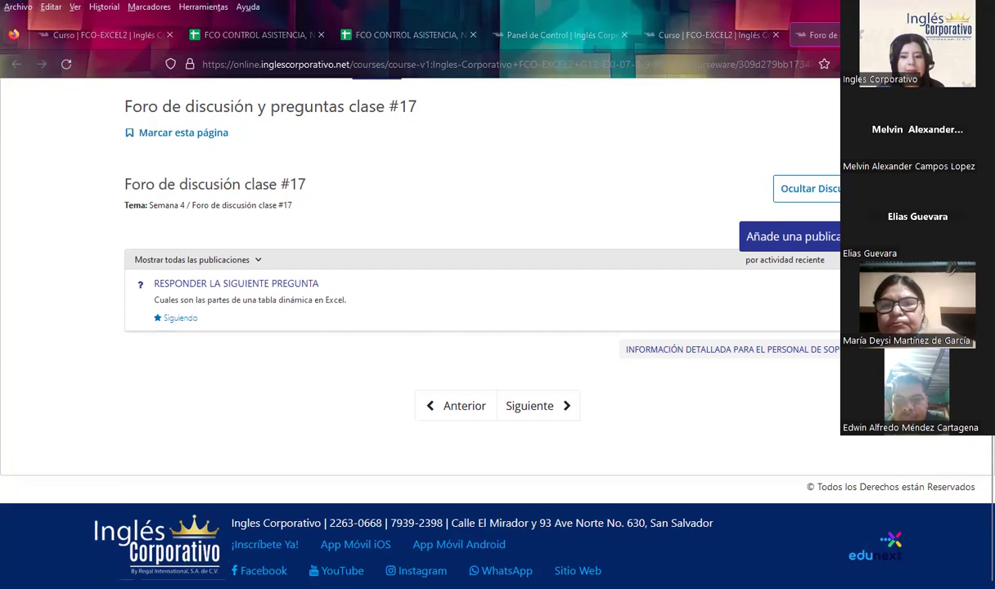
- Switch to the PRESENTACIÓN_17_EXCEL INTERMEDIO slideshow on its welcome slide
{"action": "key", "text": "alt+Tab"}
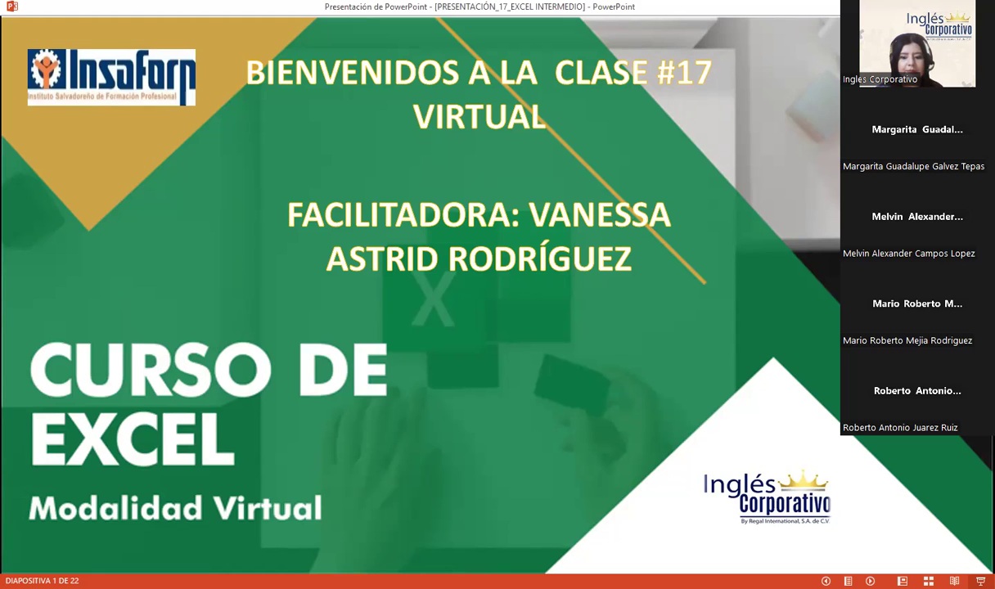
- Advance the slideshow past the session and agenda slides to slide 4, the session objective
{"action": "left_click", "coordinate": [687, 336]}
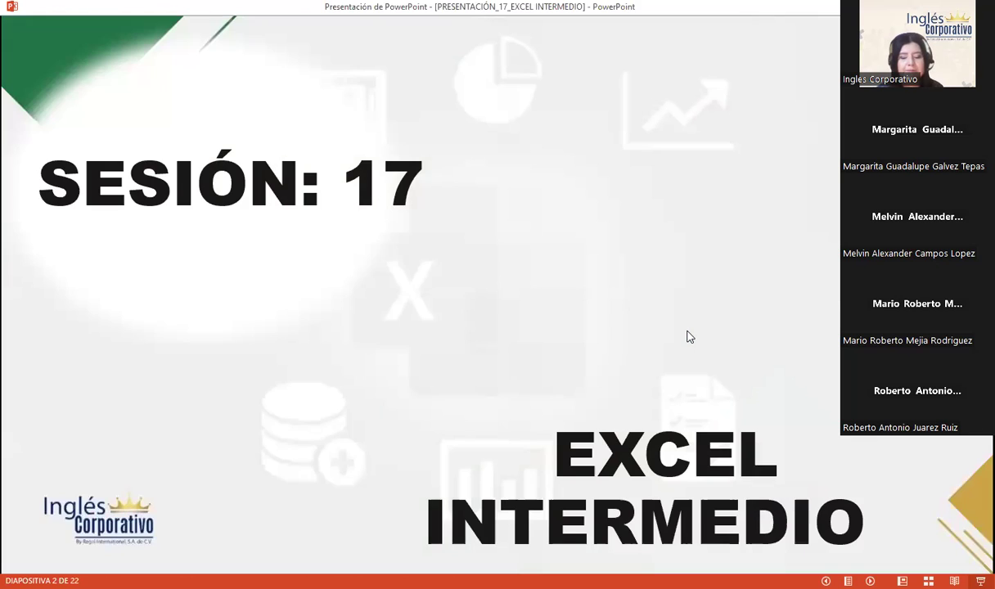
{"action": "left_click", "coordinate": [688, 336]}
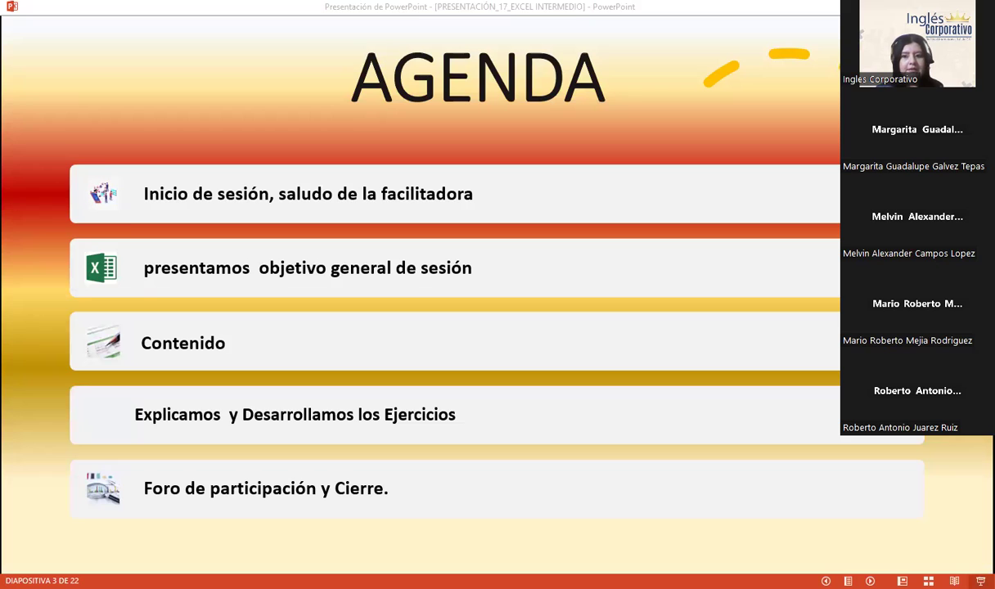
{"action": "left_click", "coordinate": [570, 340]}
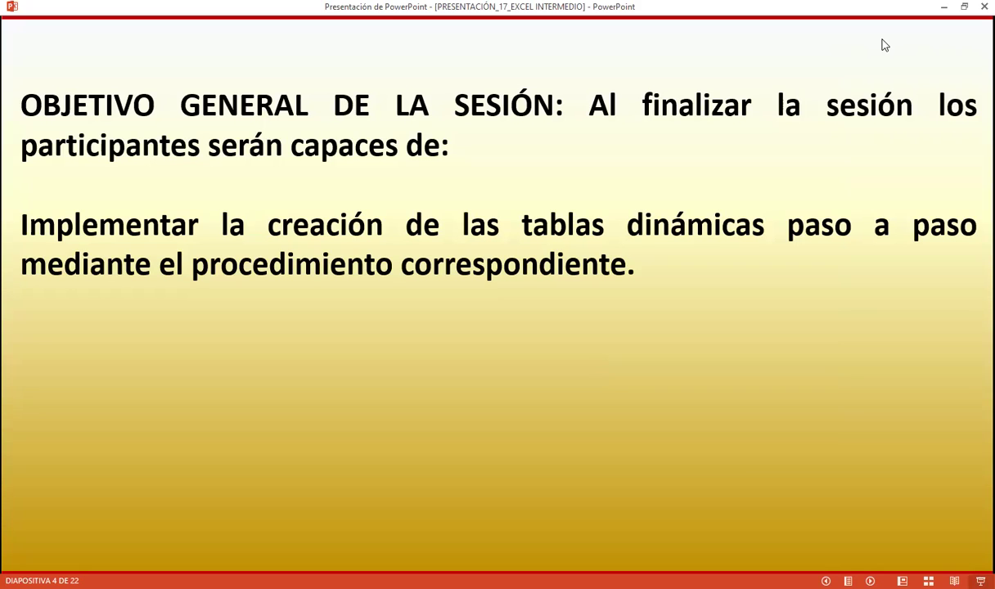
- Advance to slide 5, 'TABLA DINÁMICA', which defines a pivot table
{"action": "left_click", "coordinate": [884, 45]}
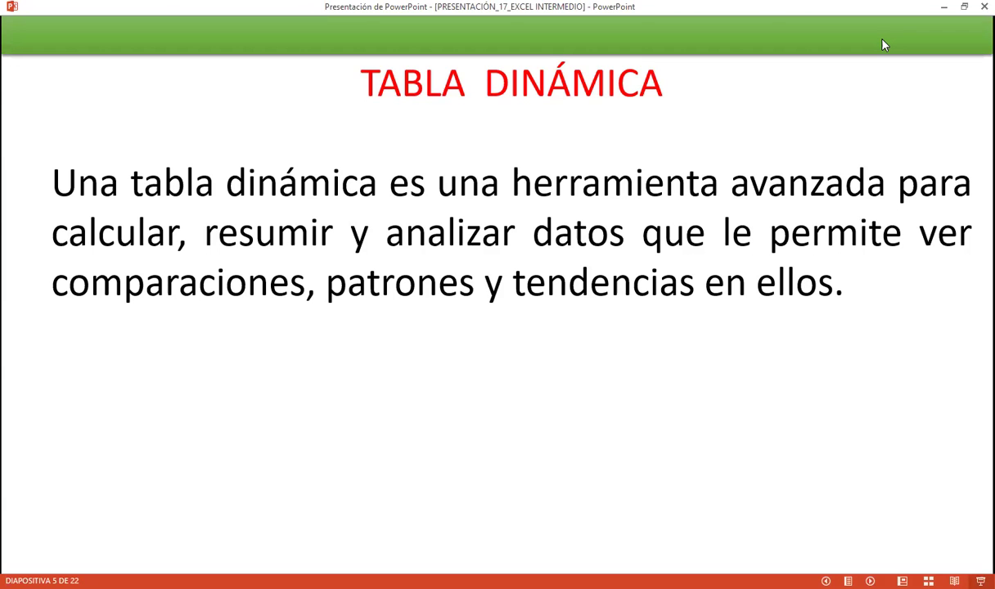
- Advance from the 'TABLA DINÁMICA' slide toward slide 6 on creating pivot tables
{"action": "key", "text": "Right"}
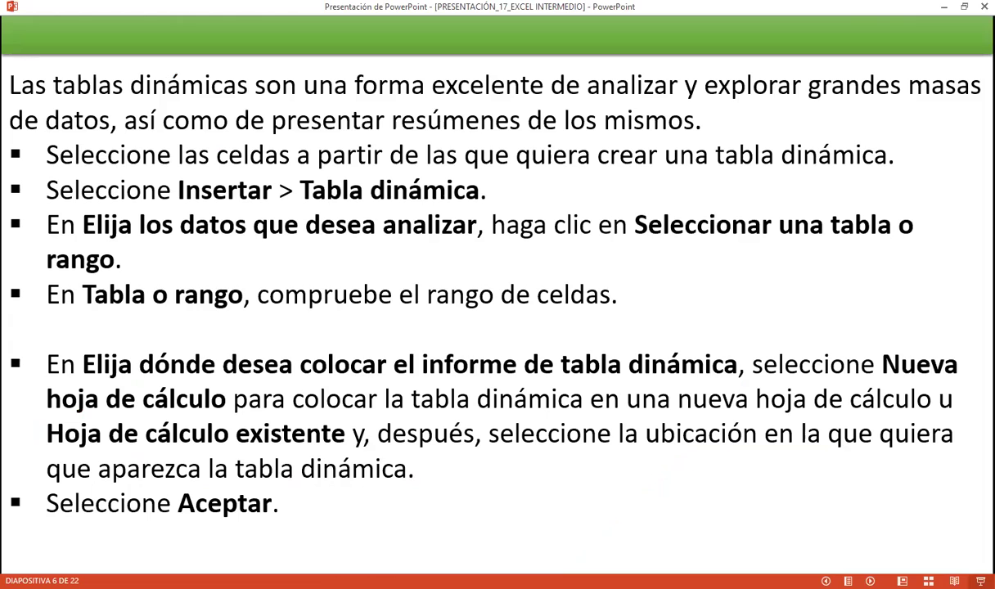
- Move on to slide 7, the 'CURSO DE EXCEL – Modalidad Virtual' section slide
{"action": "key", "text": "Right"}
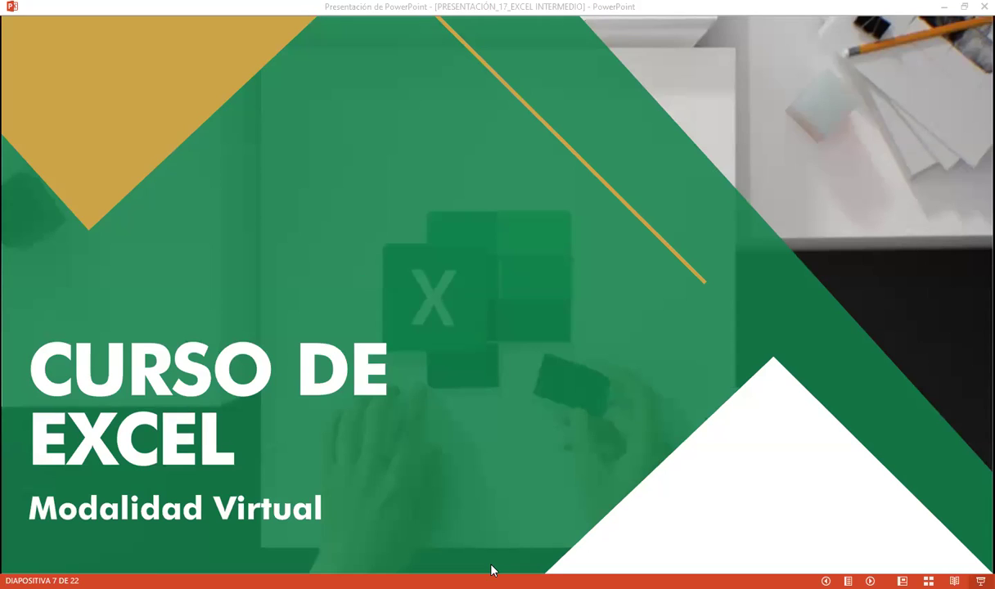
- Switch from the slideshow to the 'EJERCICIO DE TABLAS DINÁMICAS' workbook showing TABLA XY
{"action": "key", "text": "alt+Tab"}
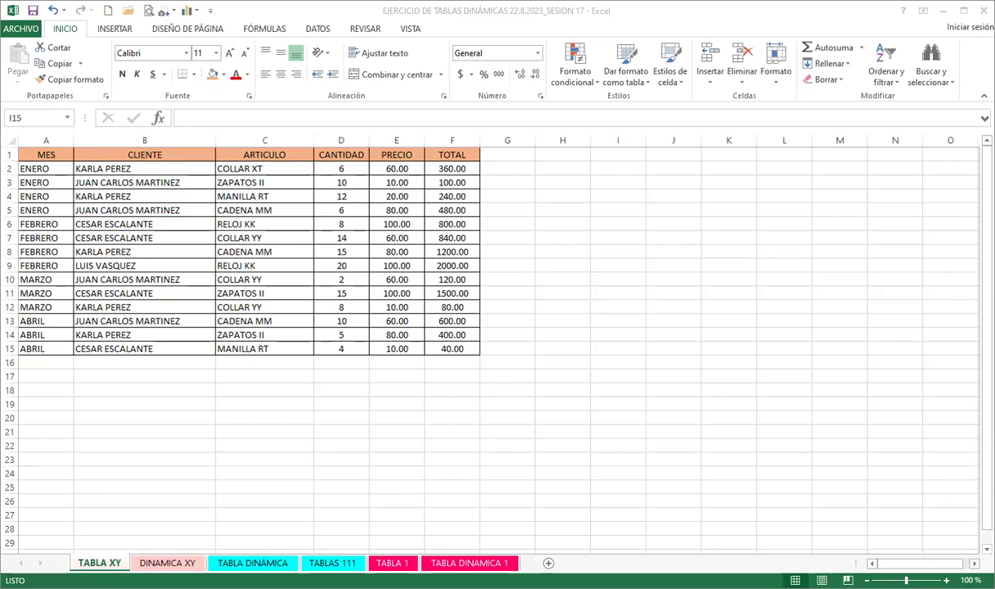
{"action": "left_click", "coordinate": [186, 445]}
{"action": "left_click", "coordinate": [201, 460]}
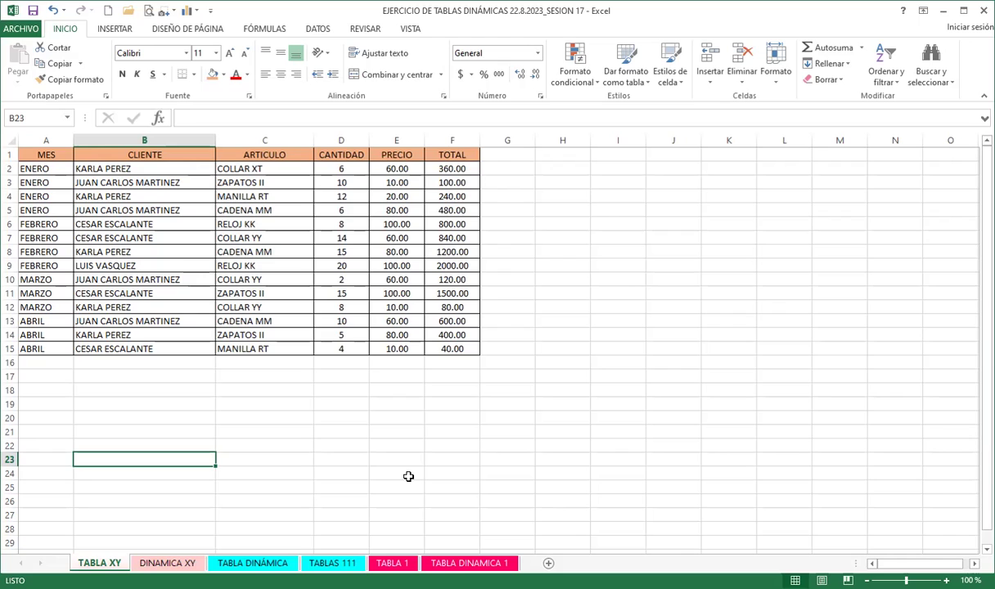
{"action": "left_click", "coordinate": [168, 543]}
{"action": "left_click", "coordinate": [165, 561]}
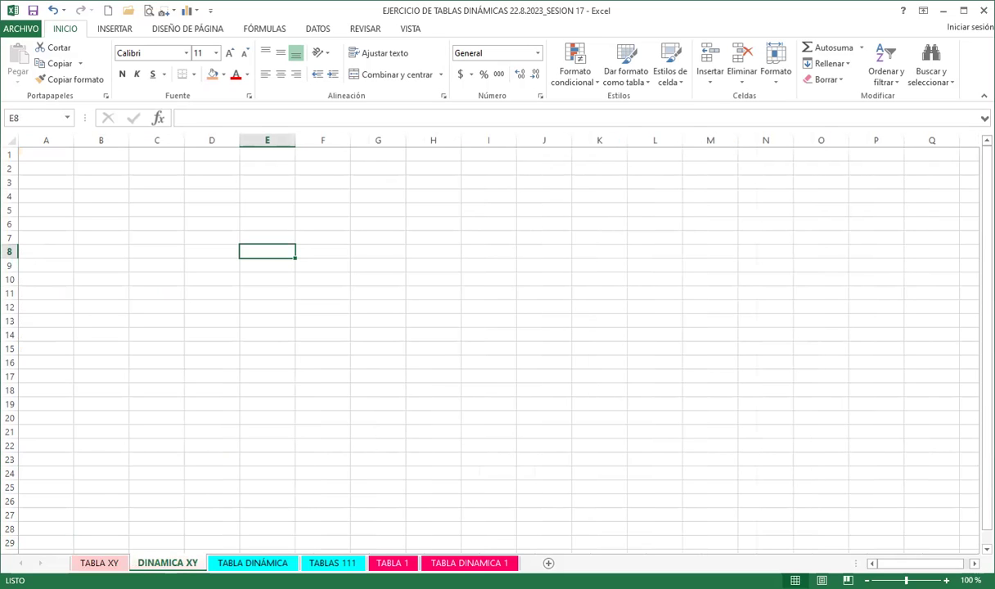
{"action": "right_click", "coordinate": [97, 566]}
{"action": "key", "text": "Escape"}
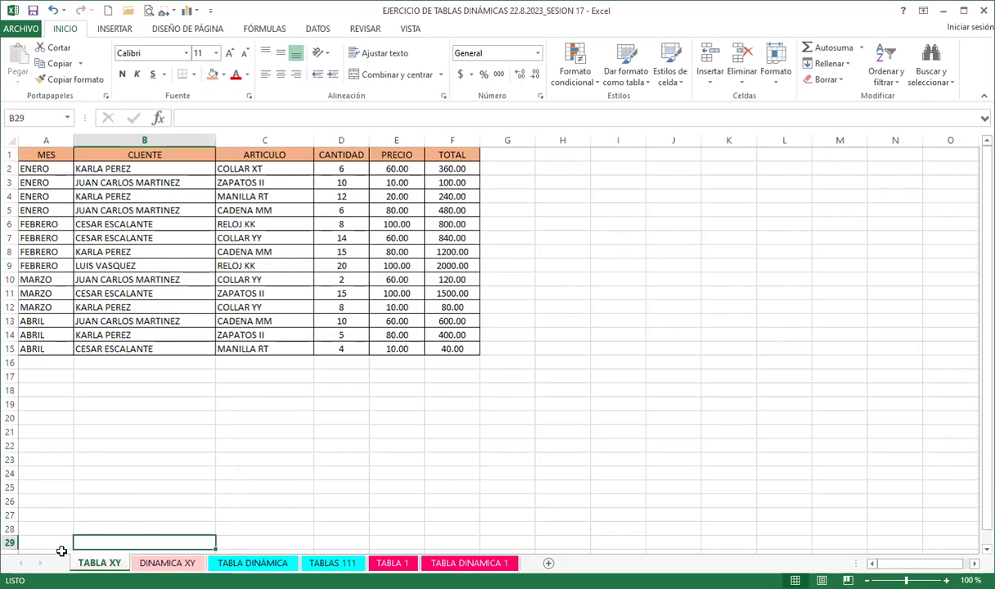
{"action": "left_click", "coordinate": [166, 562]}
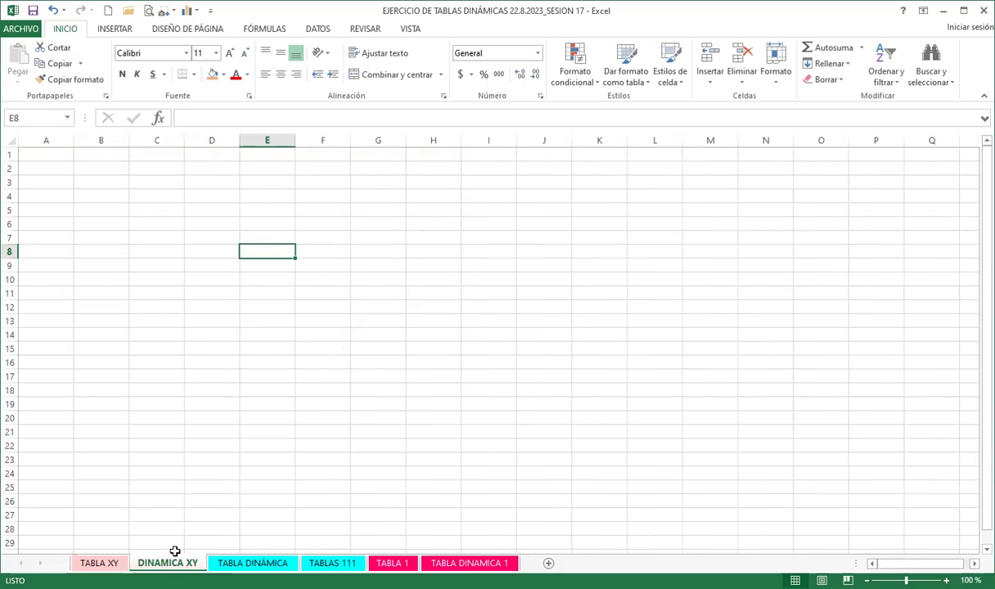
{"action": "key", "text": "ctrl+End"}
{"action": "left_click", "coordinate": [99, 563]}
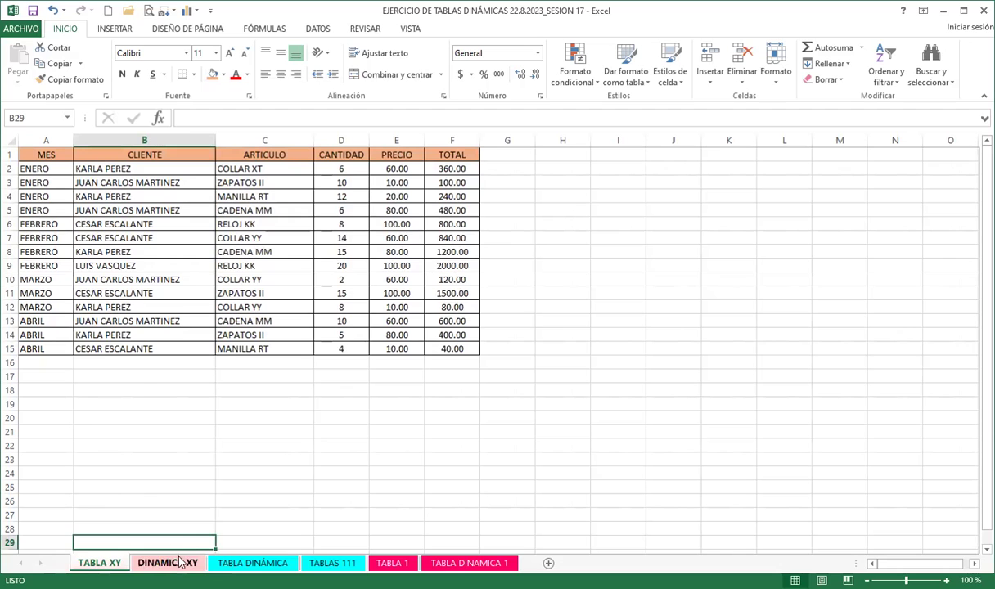
{"action": "left_click", "coordinate": [172, 528]}
{"action": "left_click", "coordinate": [236, 564]}
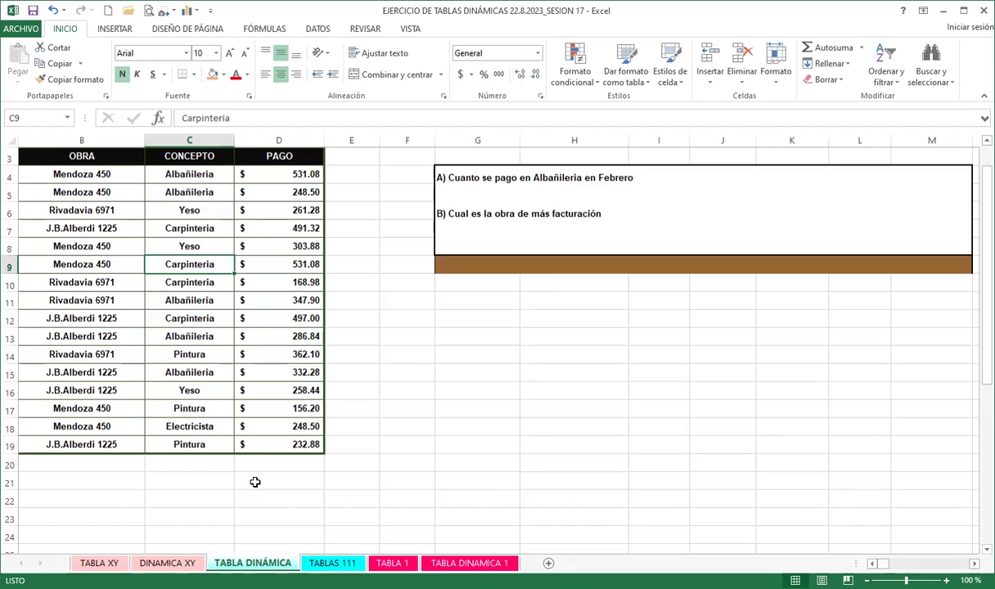
{"action": "left_click", "coordinate": [99, 561]}
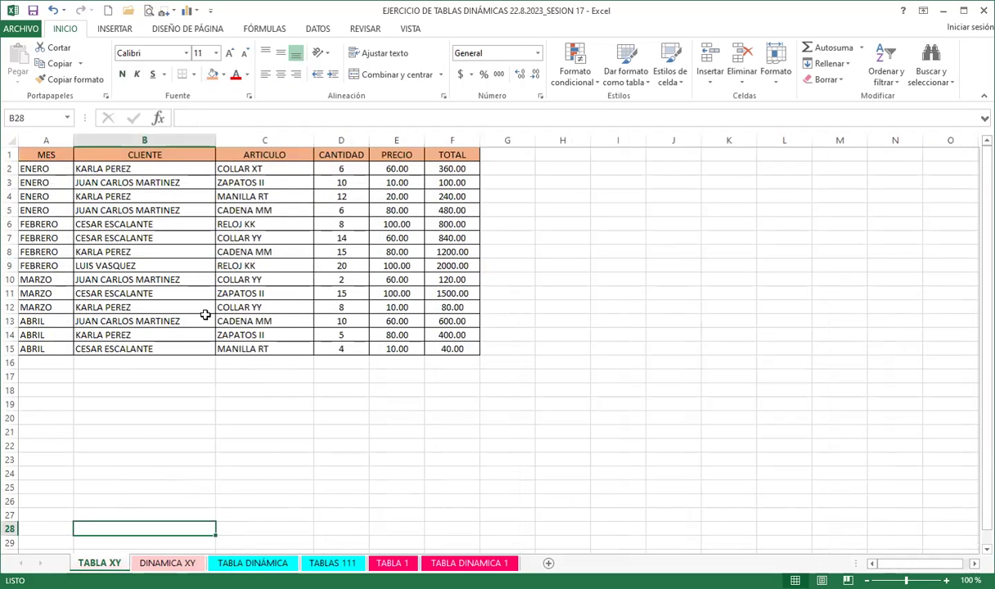
{"action": "left_click", "coordinate": [177, 261]}
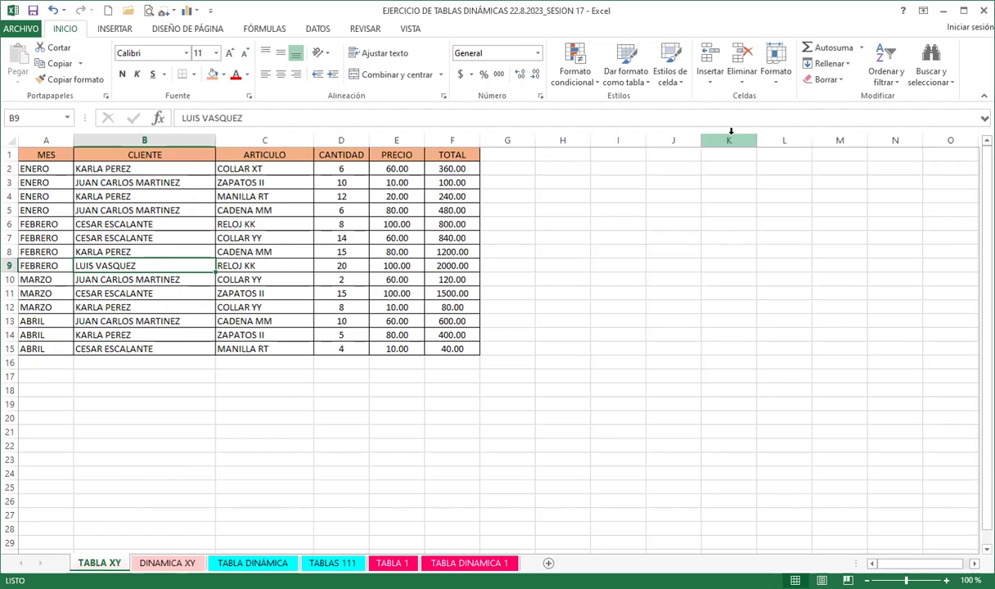
{"action": "left_click", "coordinate": [450, 167]}
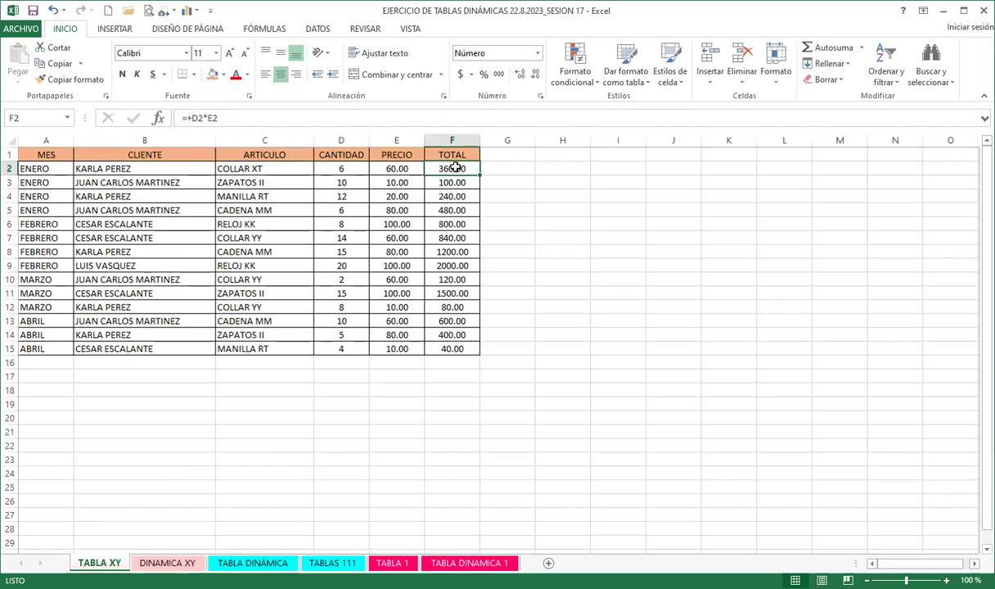
{"action": "left_click_drag", "start_coordinate": [340, 139], "coordinate": [388, 137]}
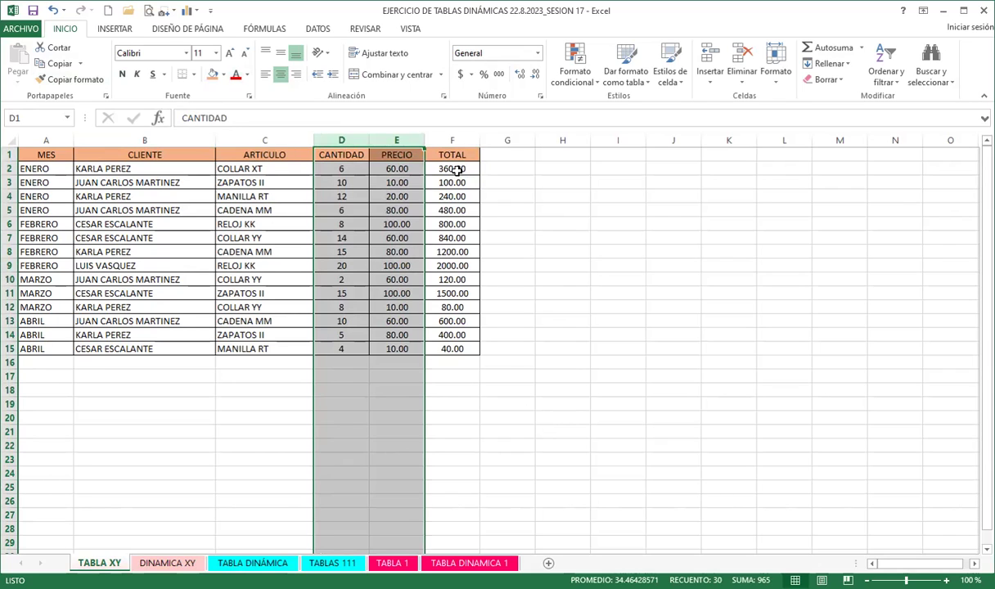
{"action": "left_click", "coordinate": [464, 237]}
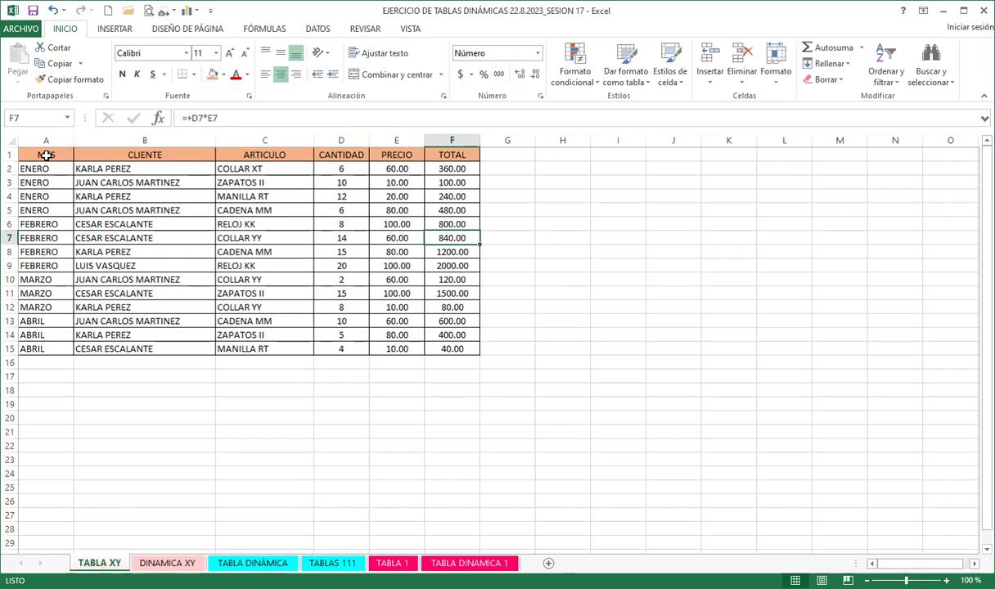
{"action": "left_click", "coordinate": [46, 155]}
{"action": "left_click", "coordinate": [134, 154]}
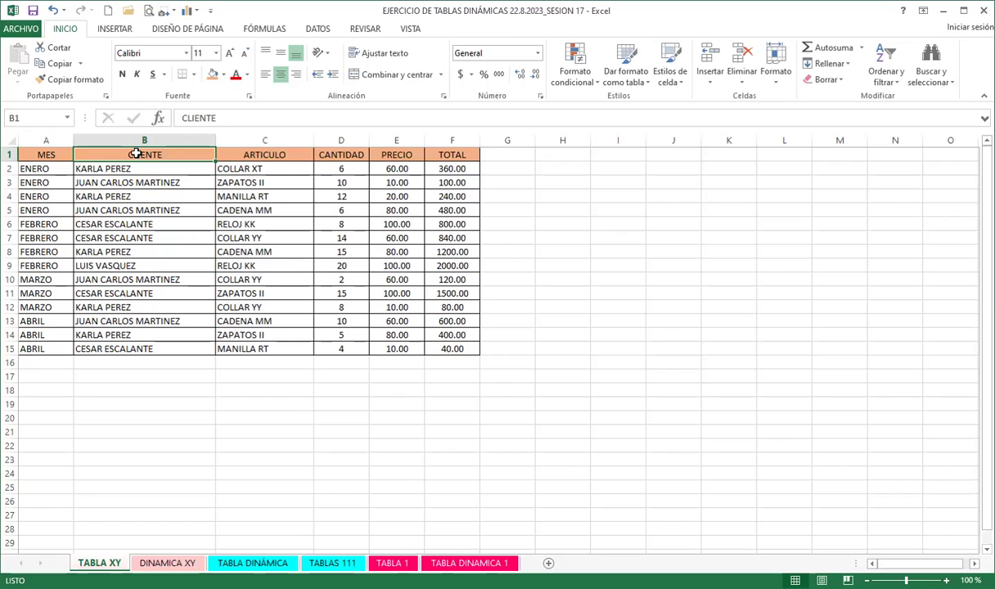
{"action": "left_click", "coordinate": [233, 212]}
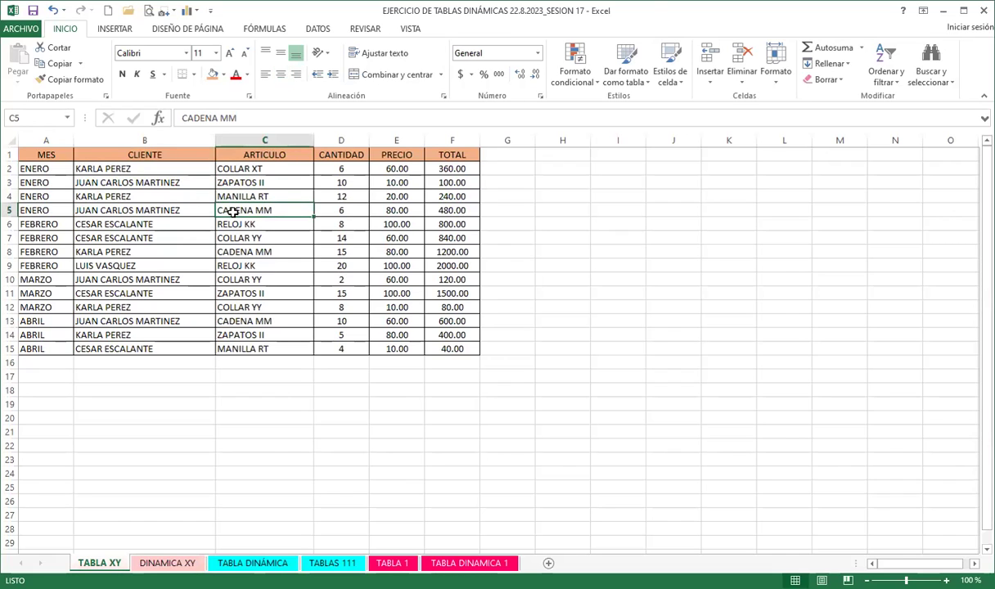
- Start a pivot table from the Insertar tab using TABLA XY!$A$1:$F$15 as source
{"action": "left_click", "coordinate": [119, 31]}
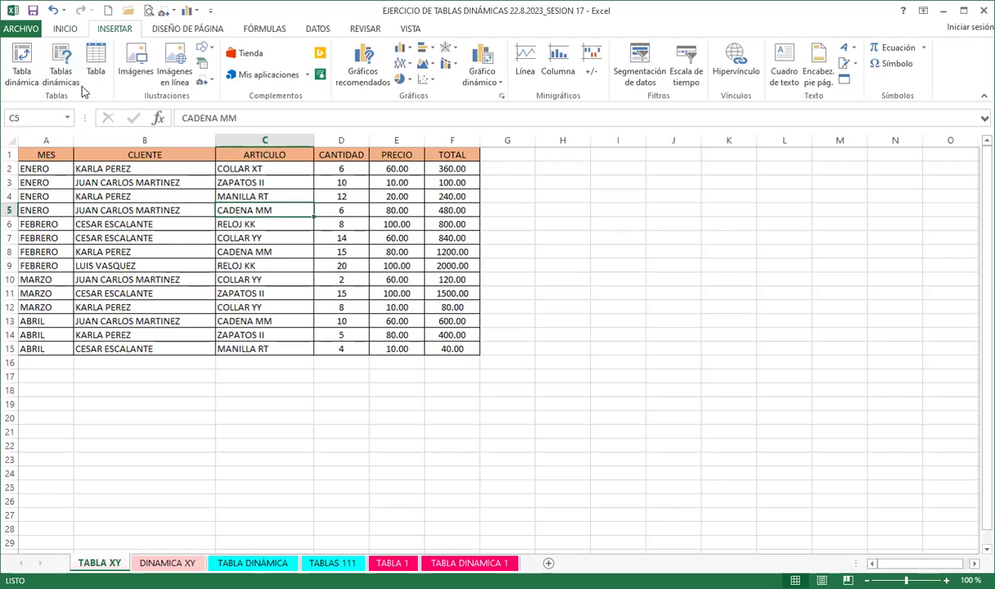
{"action": "left_click", "coordinate": [23, 58]}
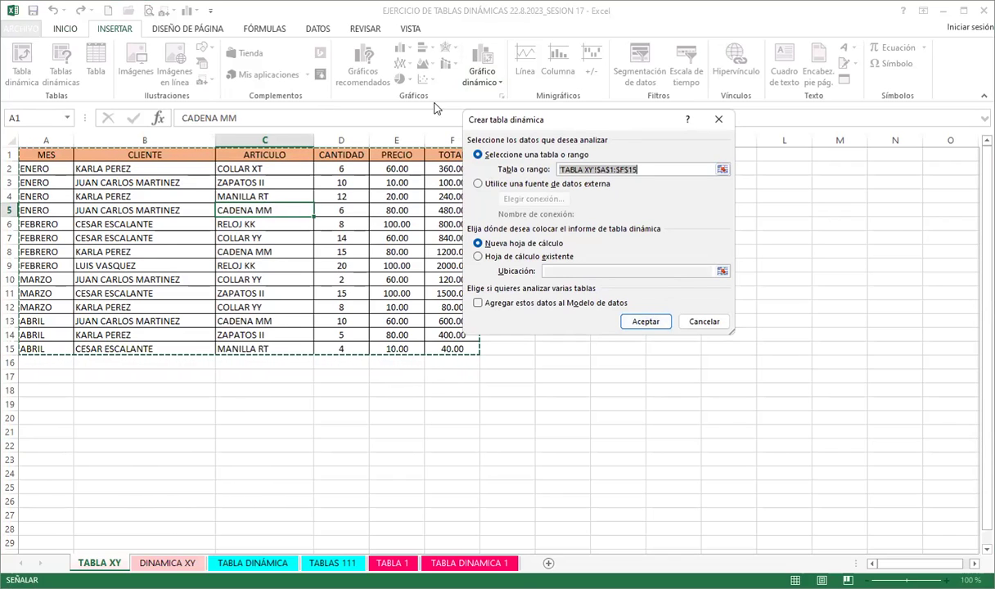
- Place the pivot table on the existing DINAMICA XY sheet at cell A4 and create it
{"action": "left_click", "coordinate": [494, 258]}
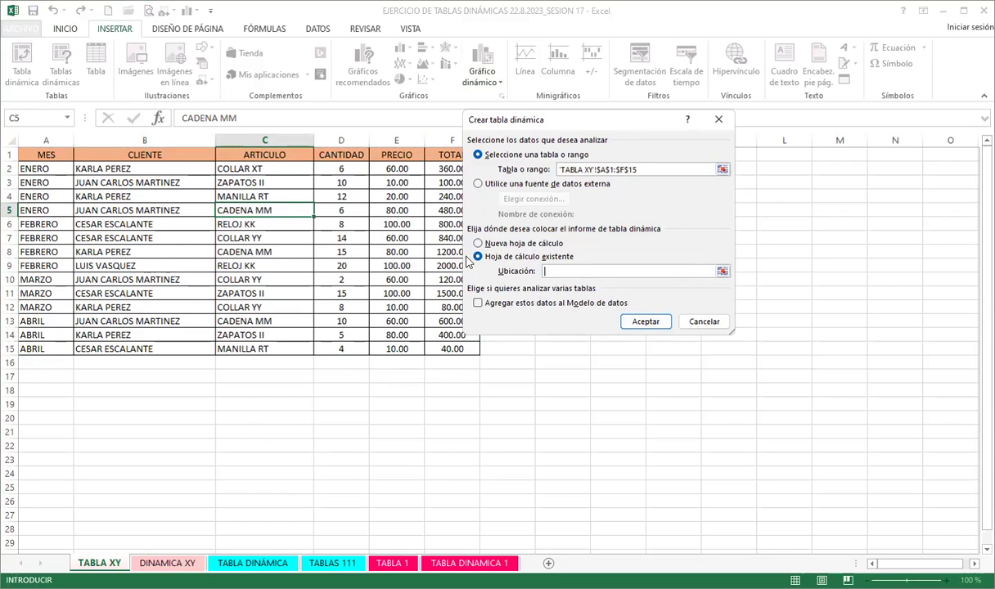
{"action": "left_click", "coordinate": [555, 271]}
{"action": "left_click", "coordinate": [167, 565]}
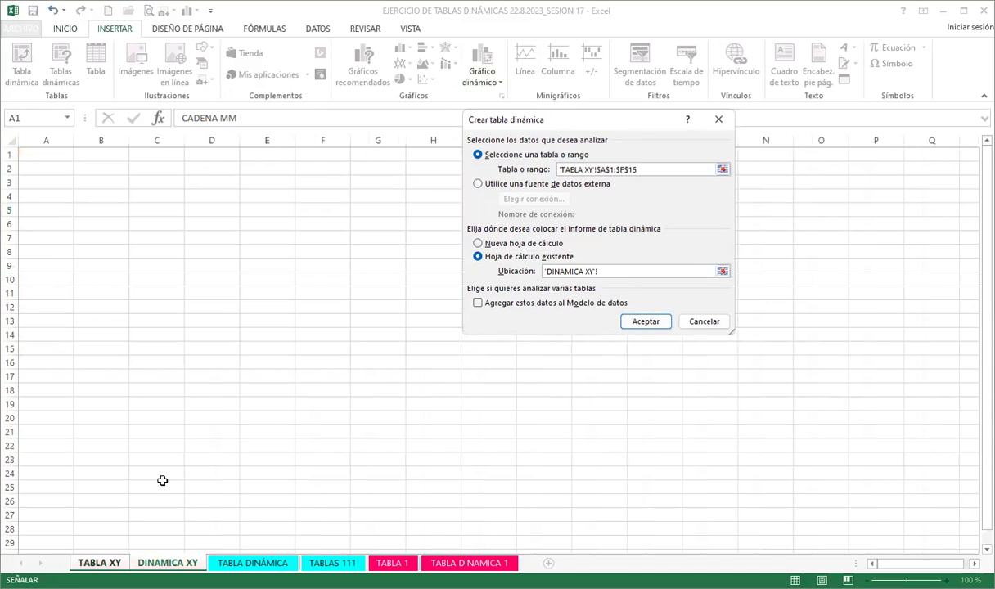
{"action": "left_click", "coordinate": [35, 195]}
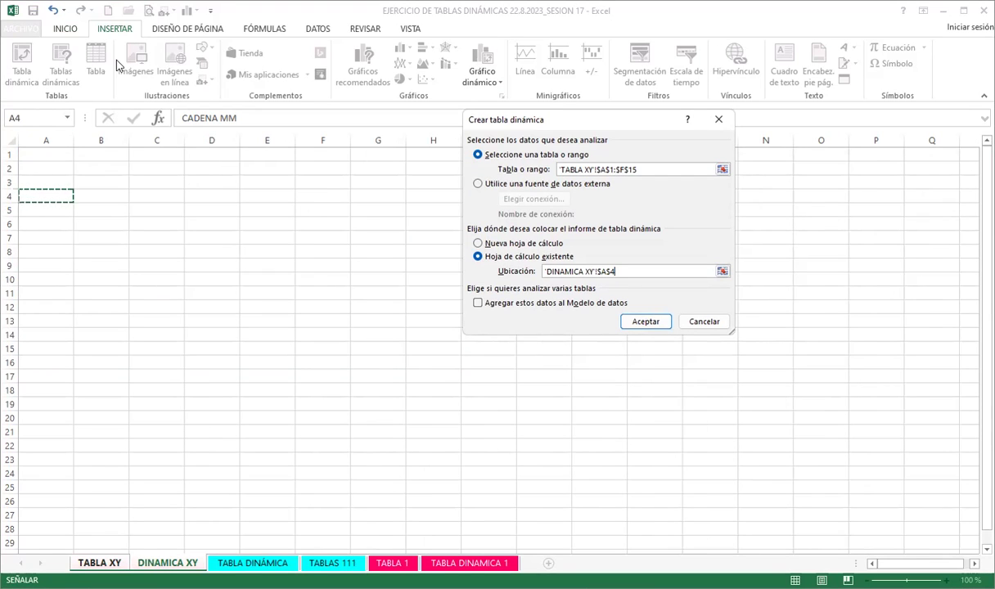
{"action": "left_click", "coordinate": [638, 323]}
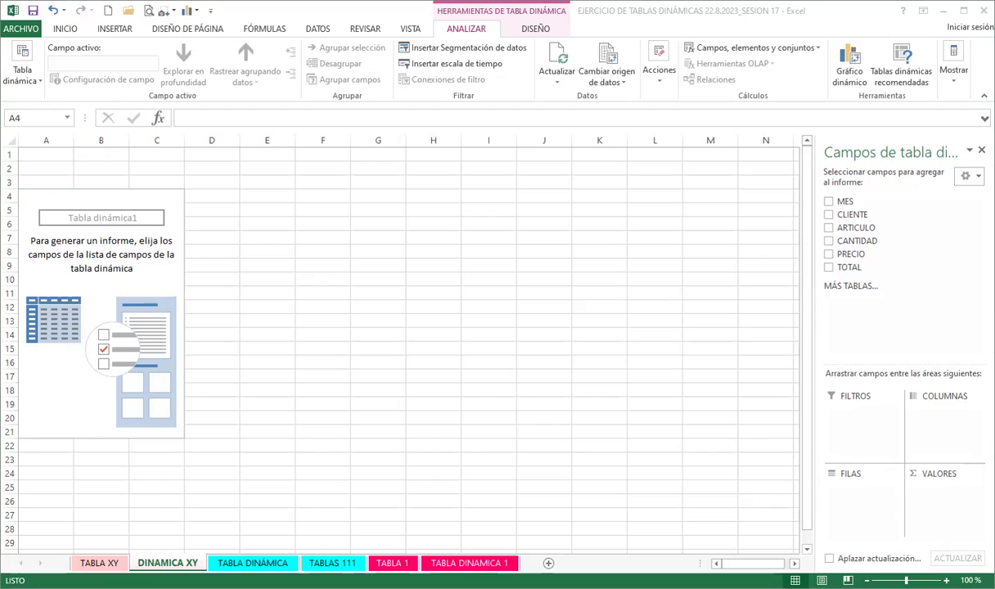
- Add MES, CLIENTE and ARTICULO as nested pivot rows and sum TOTAL as the value
{"action": "left_click", "coordinate": [828, 201]}
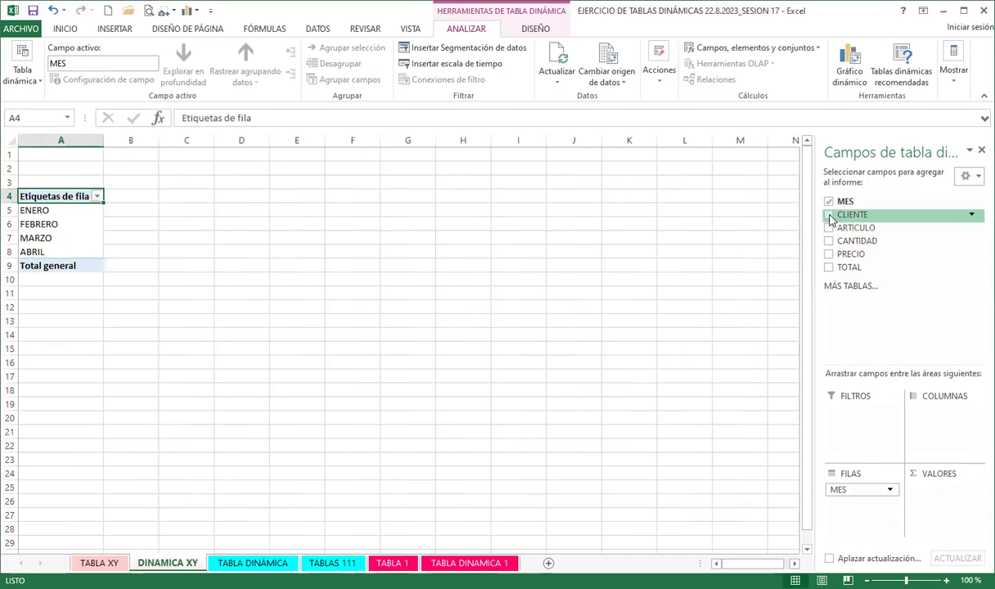
{"action": "left_click", "coordinate": [828, 214]}
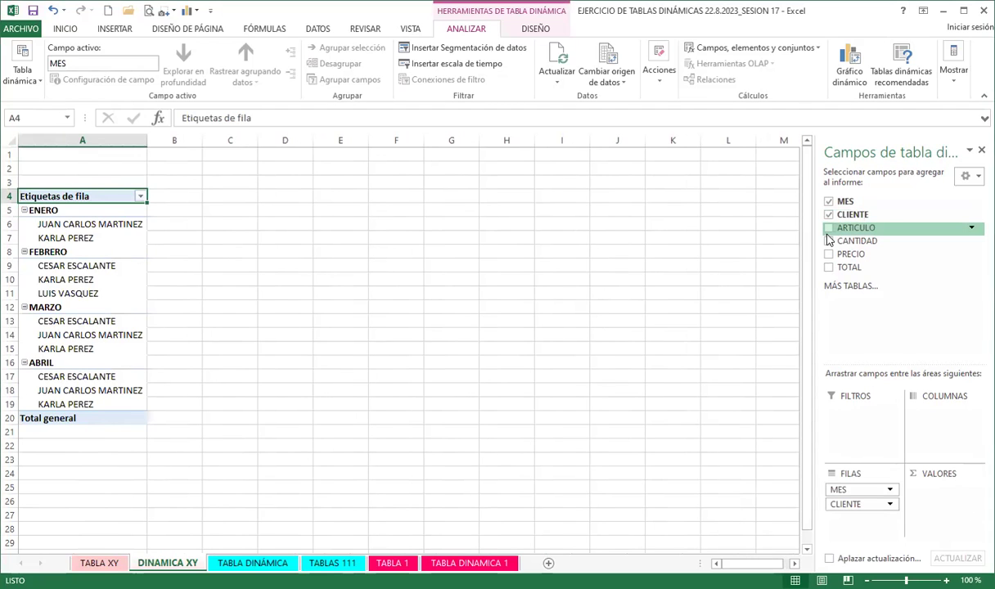
{"action": "left_click", "coordinate": [828, 228]}
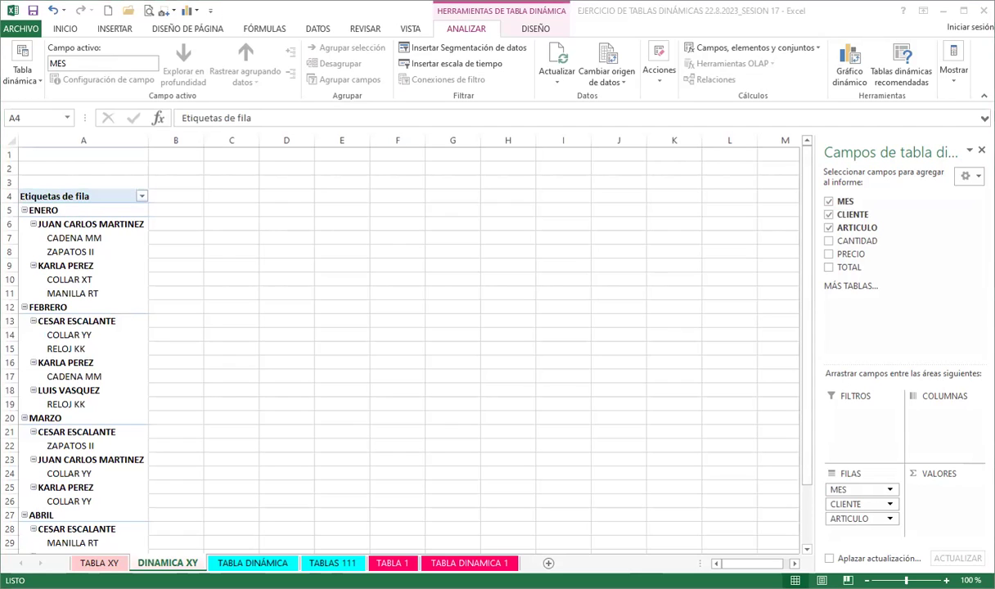
{"action": "left_click", "coordinate": [828, 267]}
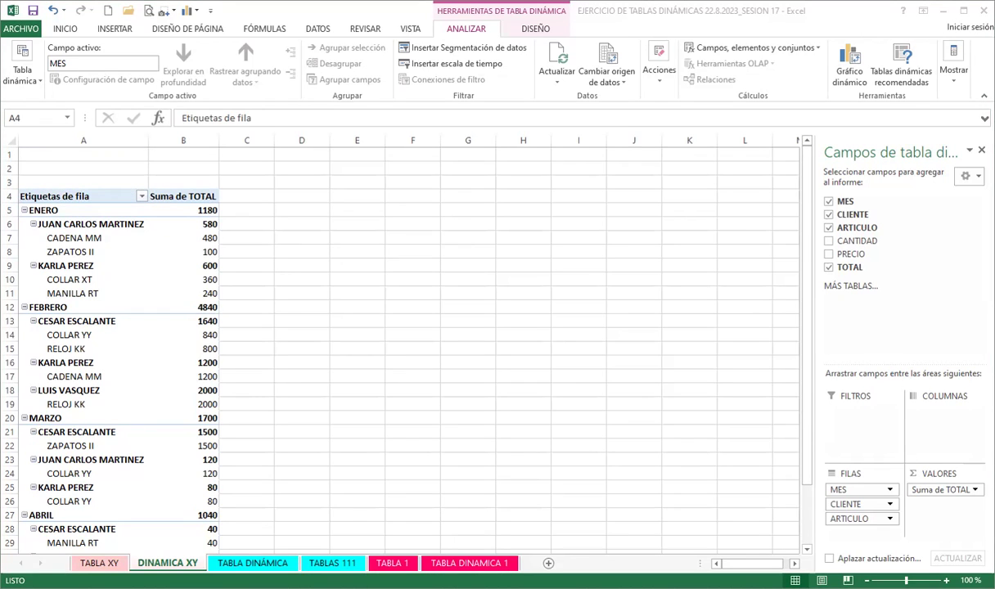
- Move MES from rows to columns so months ENERO to ABRIL run across the pivot table
{"action": "left_click_drag", "start_coordinate": [851, 490], "coordinate": [941, 426]}
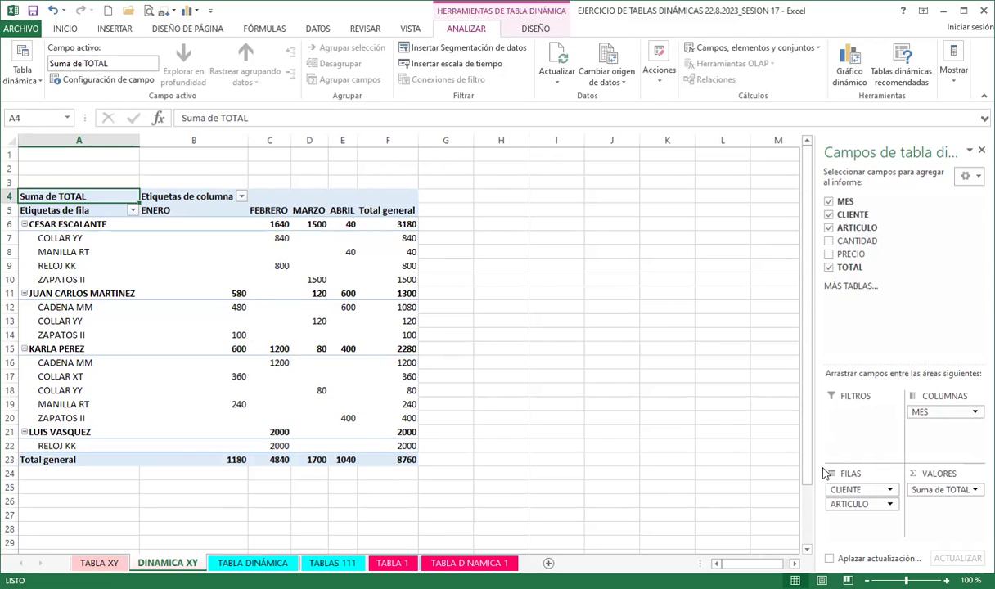
{"action": "left_click", "coordinate": [24, 224]}
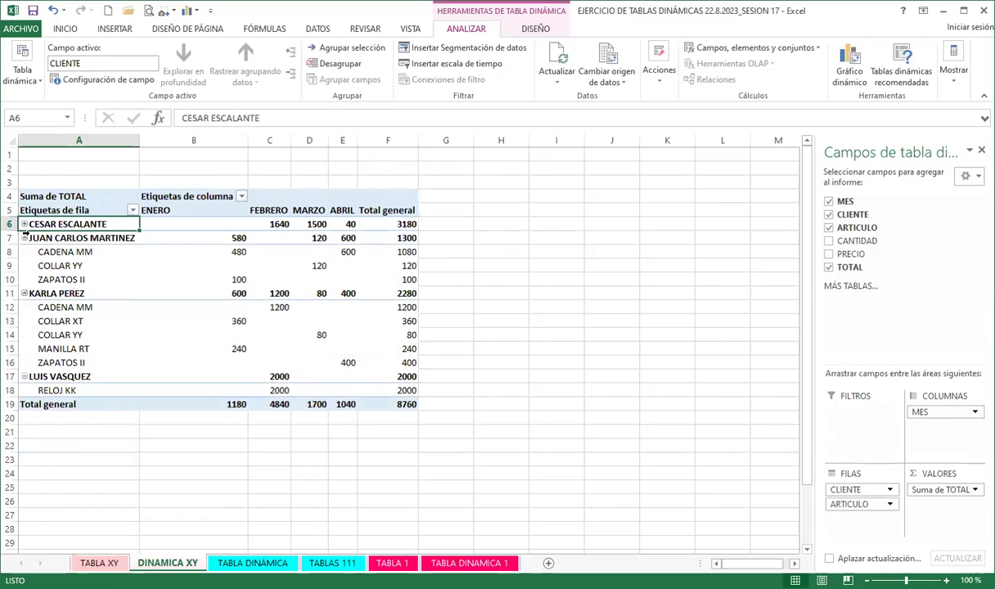
{"action": "left_click", "coordinate": [23, 237]}
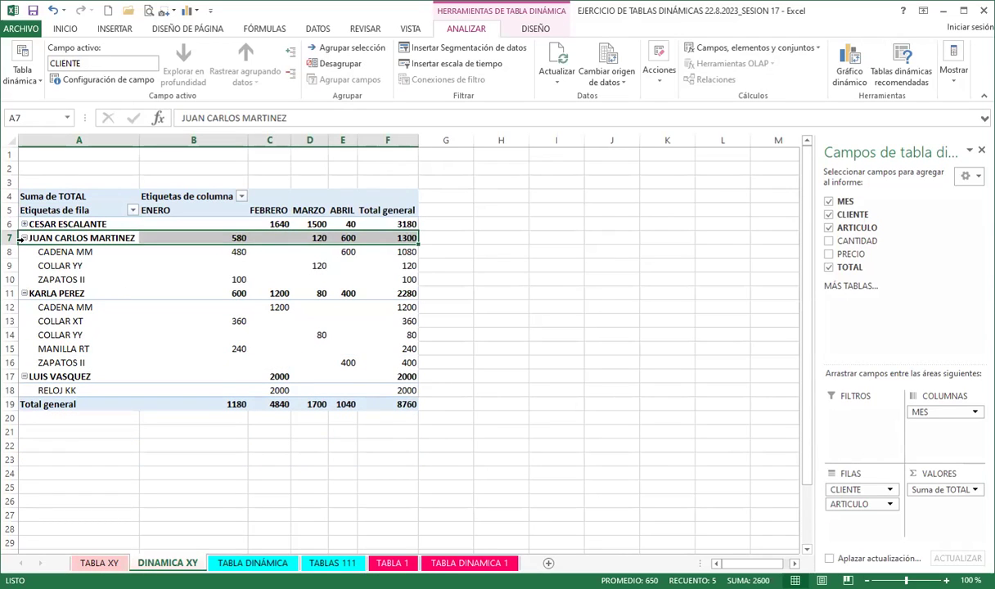
{"action": "left_click", "coordinate": [25, 238]}
{"action": "left_click", "coordinate": [23, 252]}
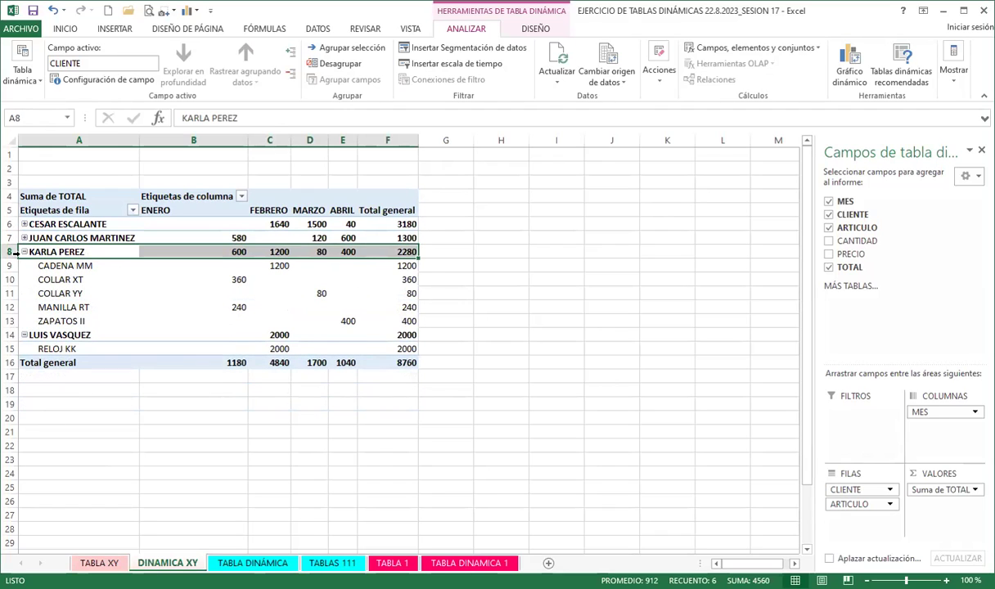
{"action": "left_click", "coordinate": [23, 251]}
{"action": "left_click", "coordinate": [22, 265]}
{"action": "left_click", "coordinate": [23, 265]}
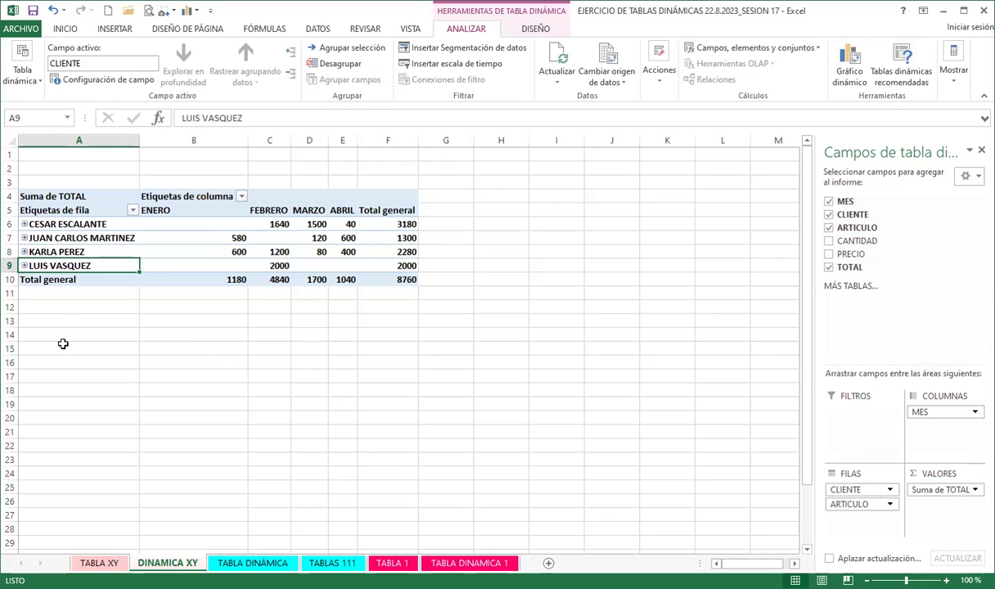
{"action": "left_click", "coordinate": [25, 238]}
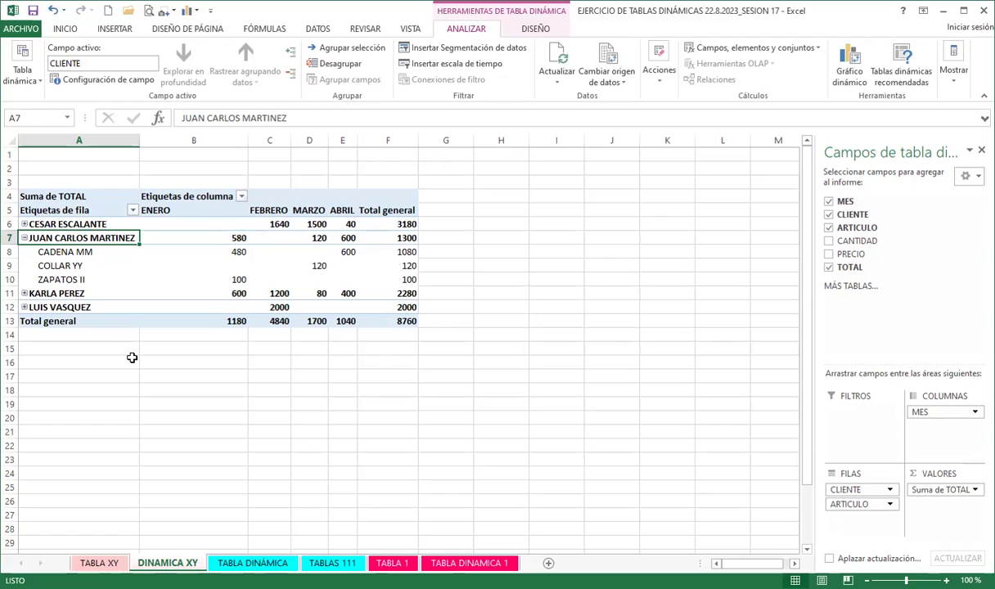
{"action": "left_click", "coordinate": [24, 238]}
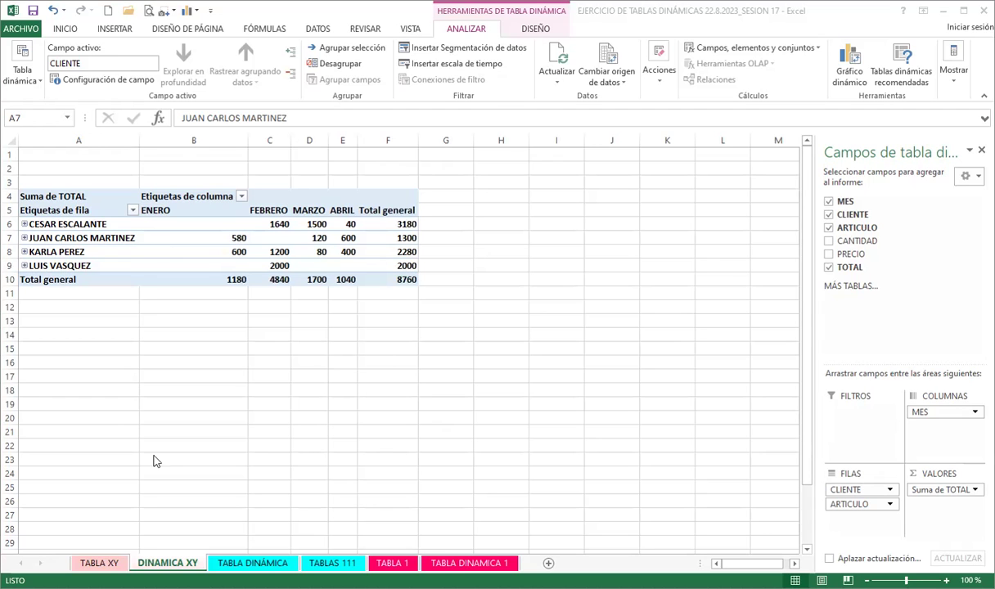
{"action": "left_click", "coordinate": [99, 563]}
{"action": "left_click", "coordinate": [344, 194]}
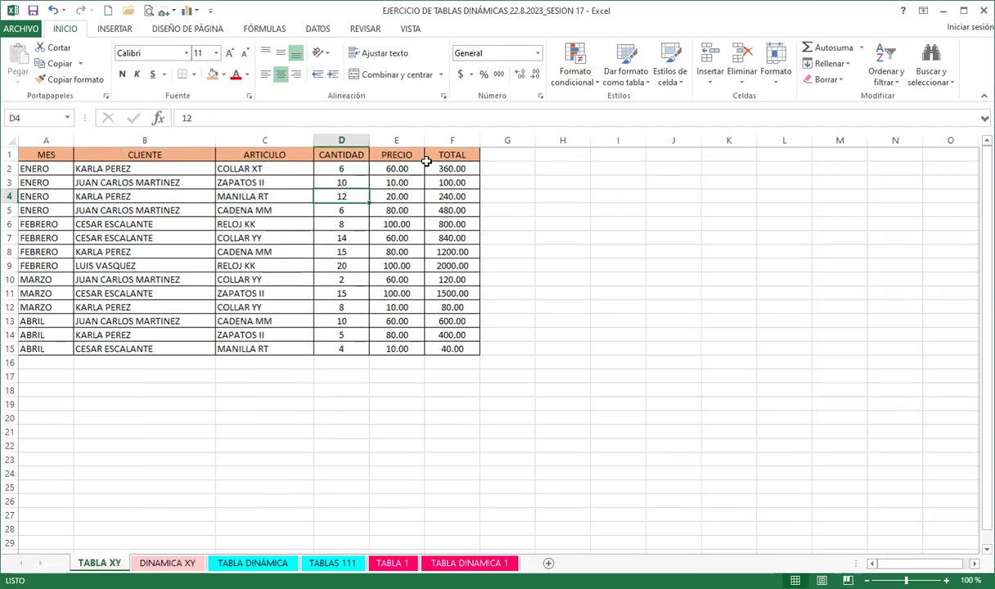
{"action": "left_click", "coordinate": [205, 292]}
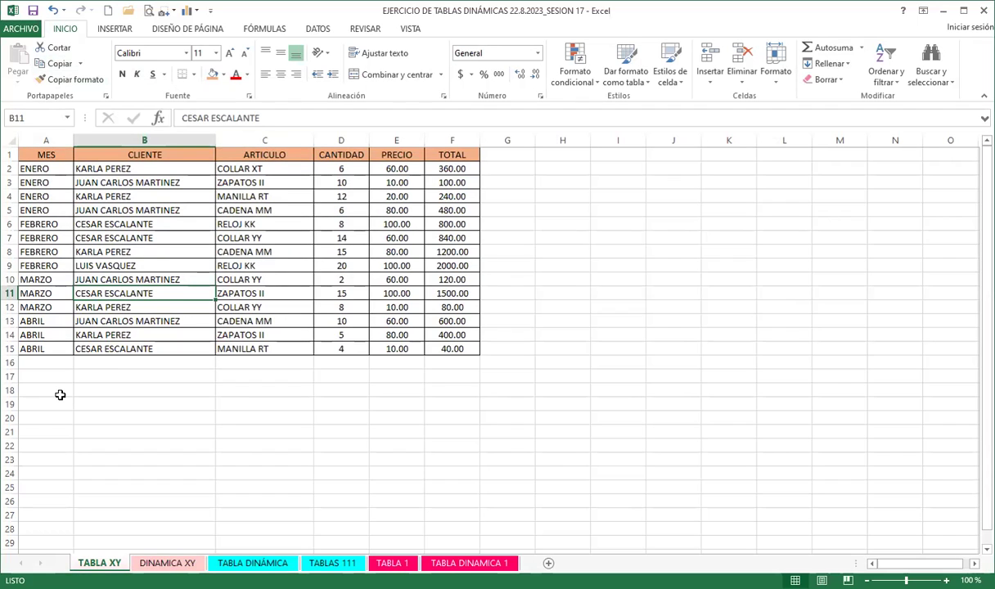
{"action": "left_click", "coordinate": [157, 565]}
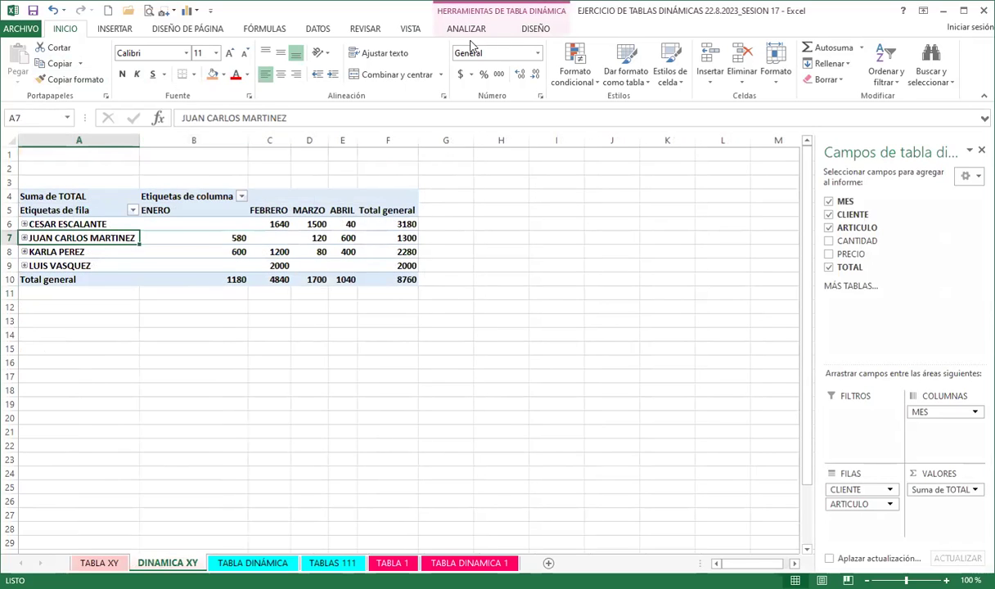
- Refresh the pivot table, check cells C7 and B7, then go to the TABLA DINÁMICA sheet
{"action": "left_click", "coordinate": [452, 30]}
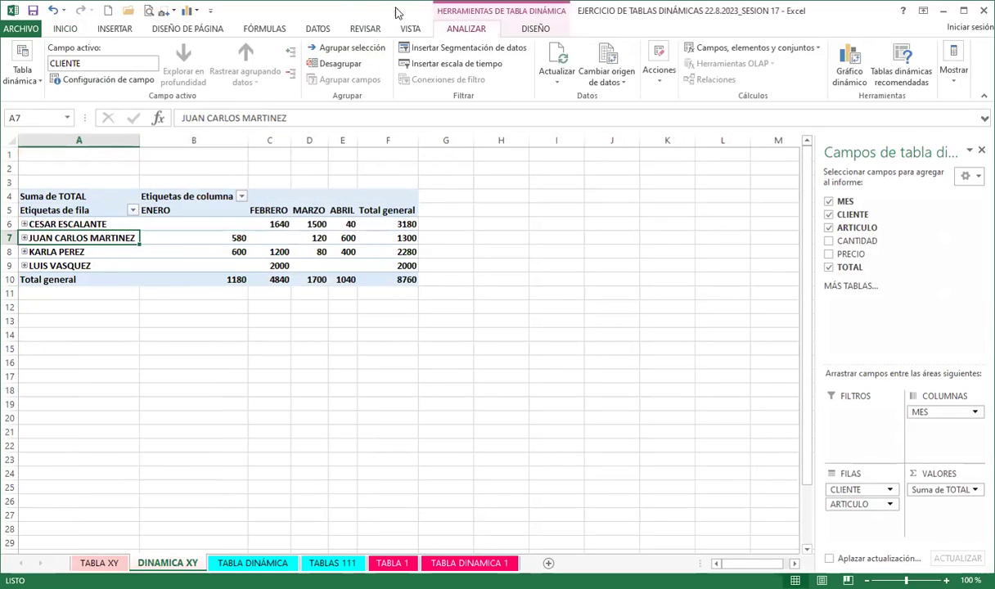
{"action": "left_click", "coordinate": [558, 66]}
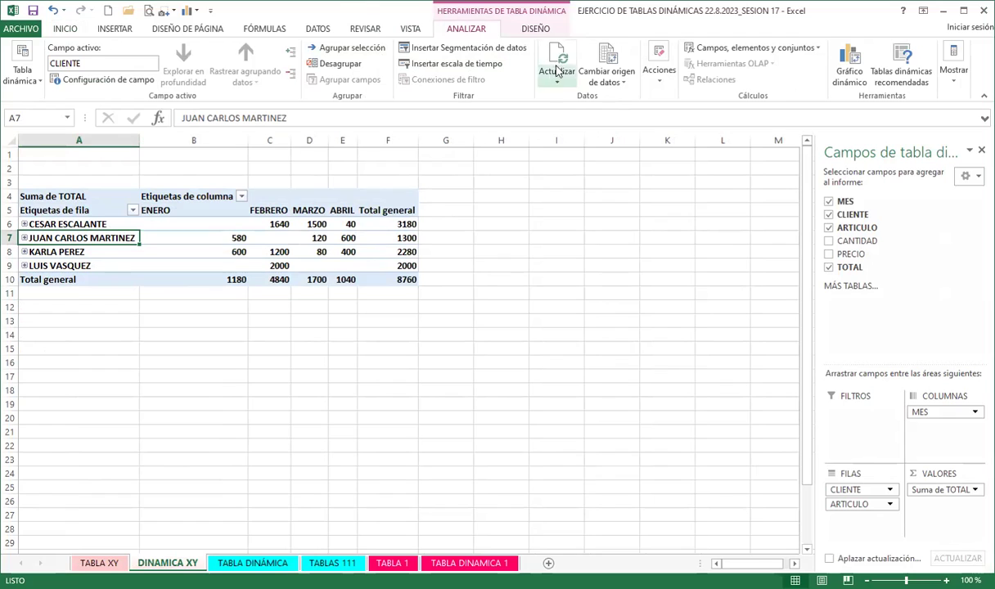
{"action": "left_click", "coordinate": [266, 239]}
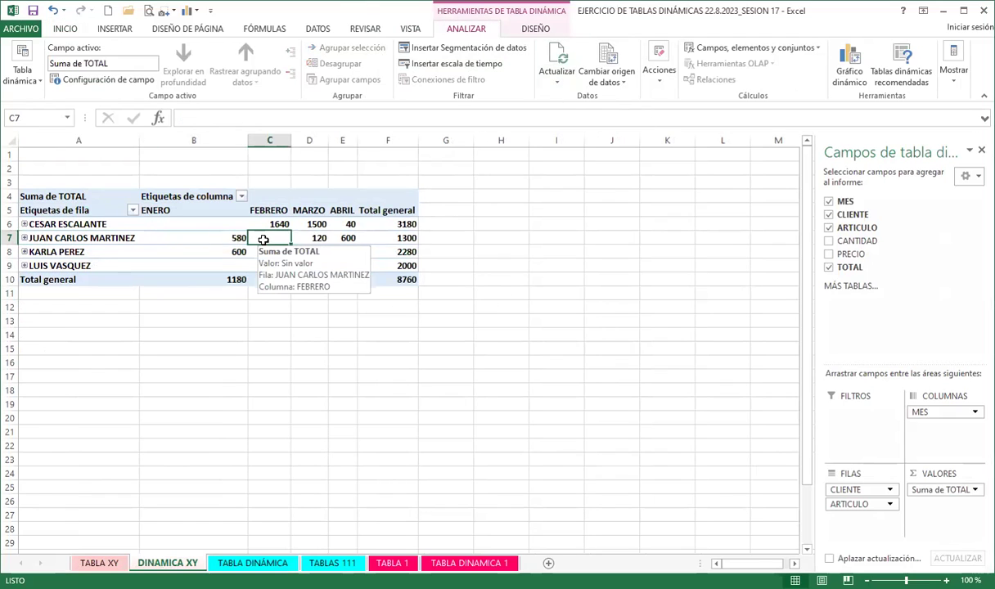
{"action": "left_click", "coordinate": [206, 237]}
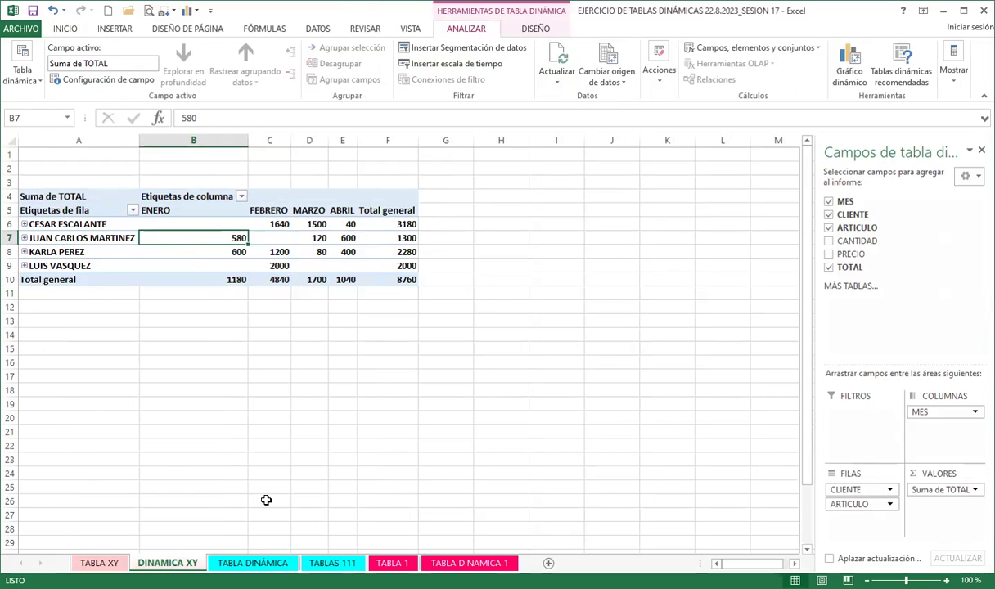
{"action": "key", "text": "ctrl+Page_Down"}
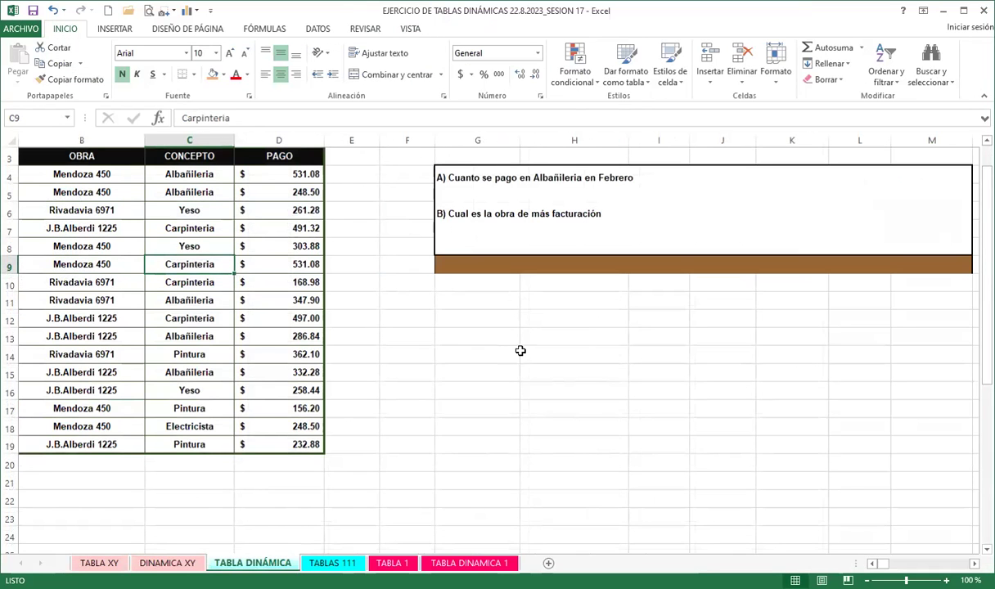
- Select cell H13 and scroll left to bring the MES column into view
{"action": "left_click", "coordinate": [555, 340]}
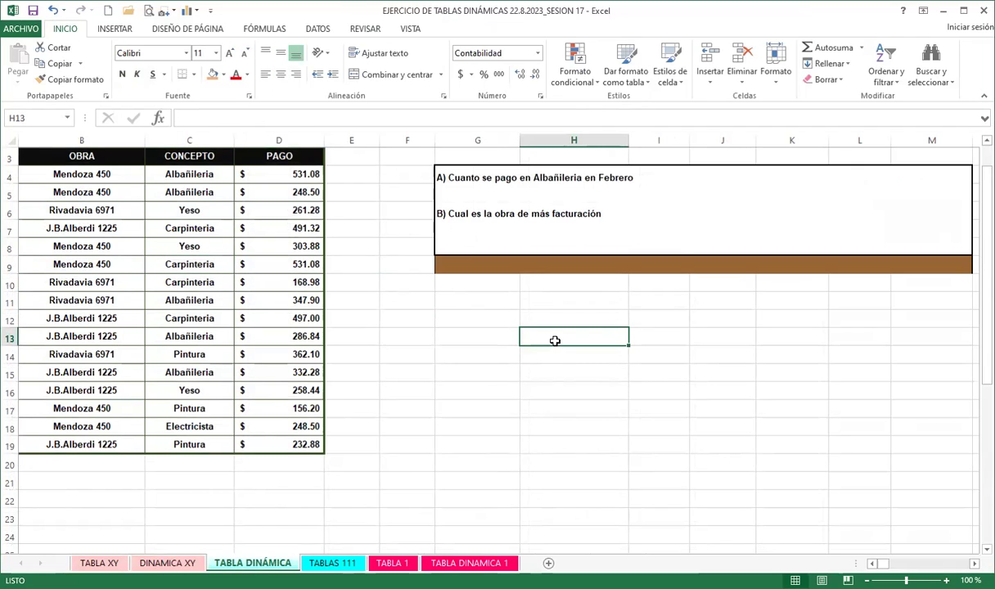
{"action": "left_click", "coordinate": [872, 564]}
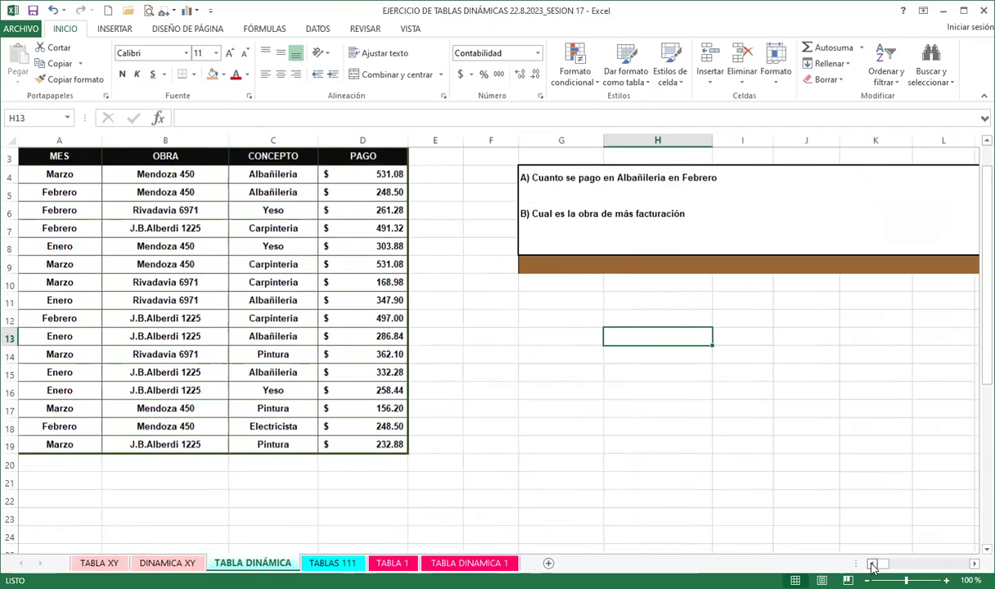
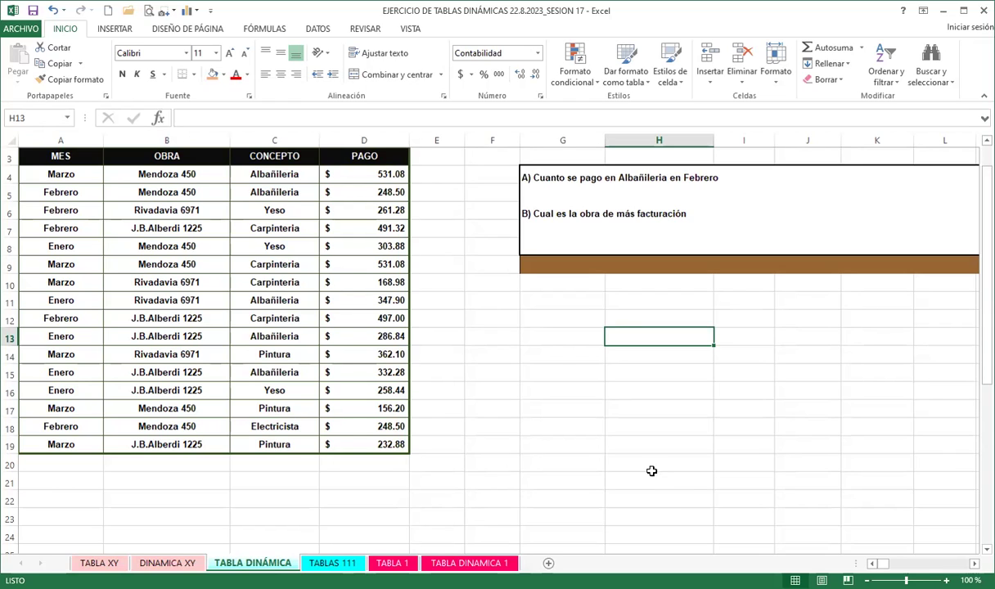
- Select a cell in the OBRA column of the TABLA DINÁMICA data and bring up the INSERTAR ribbon
{"action": "left_click", "coordinate": [98, 244]}
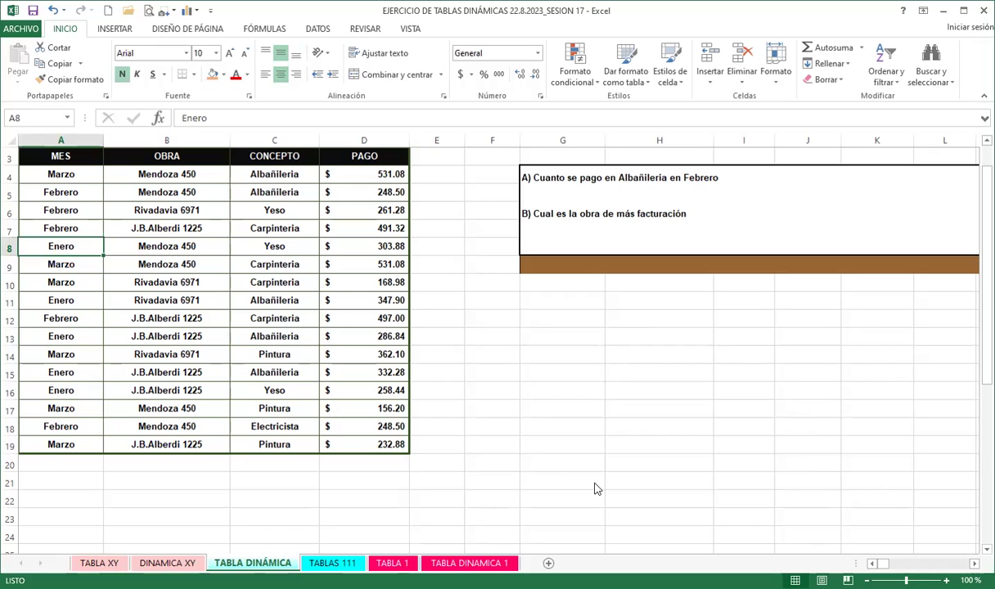
{"action": "left_click", "coordinate": [326, 564]}
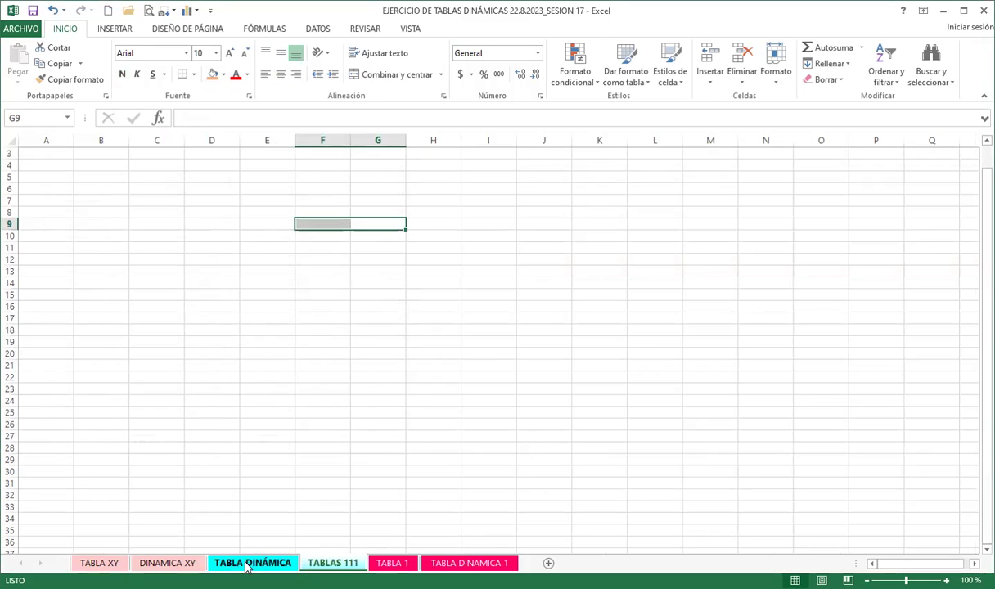
{"action": "left_click", "coordinate": [252, 565]}
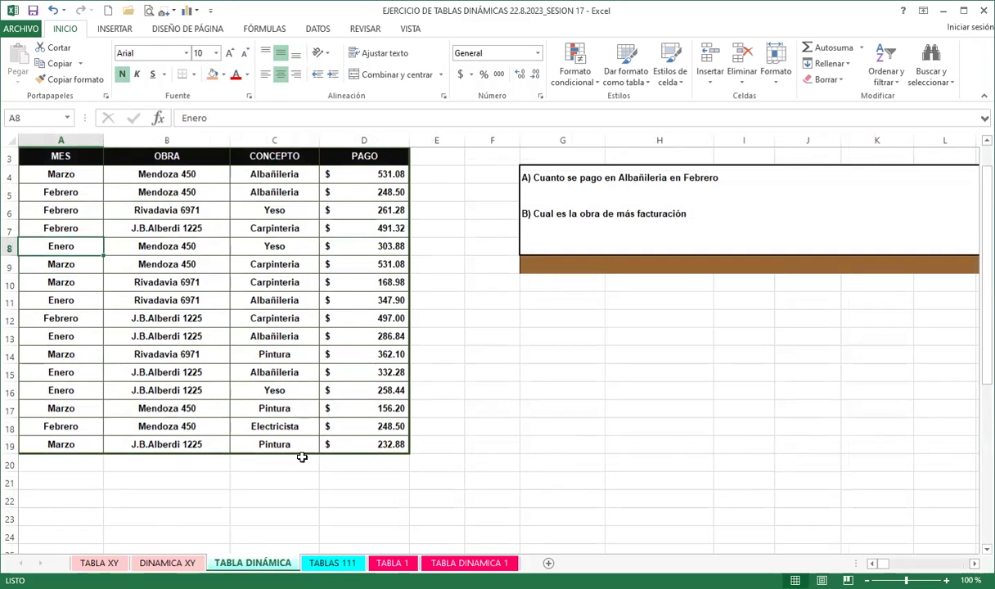
{"action": "left_click", "coordinate": [179, 260]}
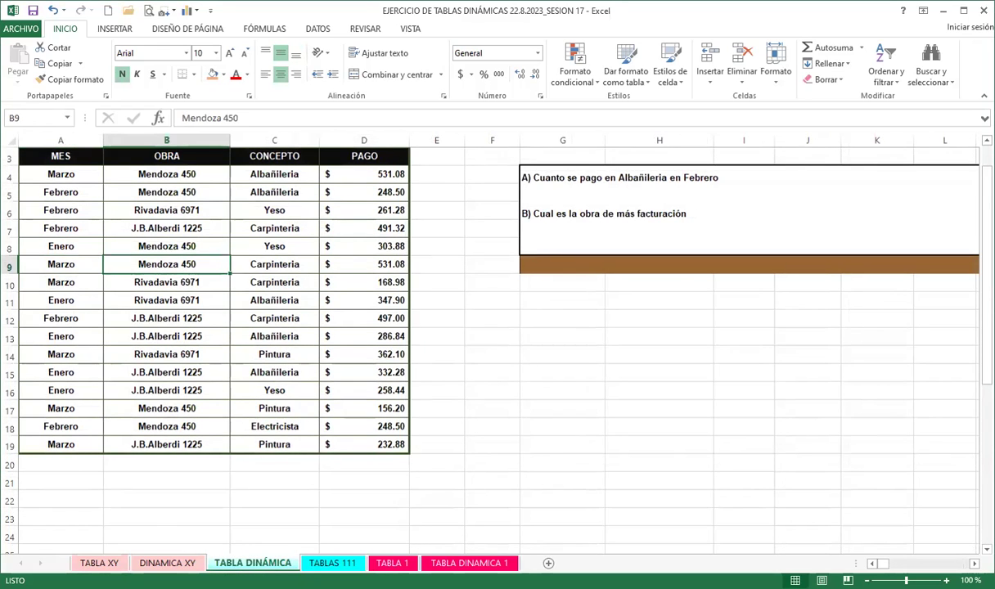
{"action": "left_click", "coordinate": [114, 31]}
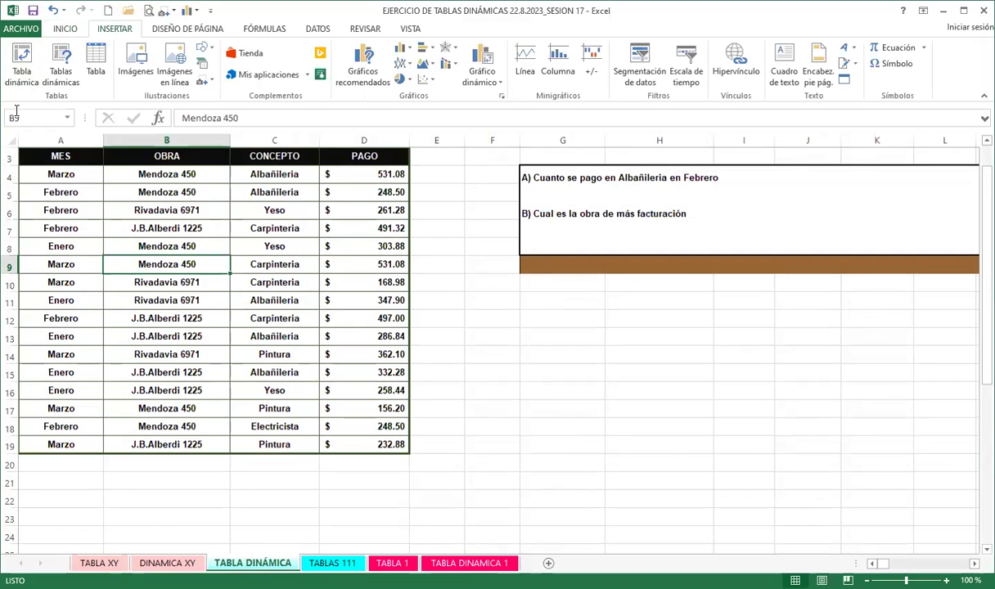
- Insert a pivot table from the data into the existing TABLAS 111 sheet at cell A3
{"action": "left_click", "coordinate": [22, 56]}
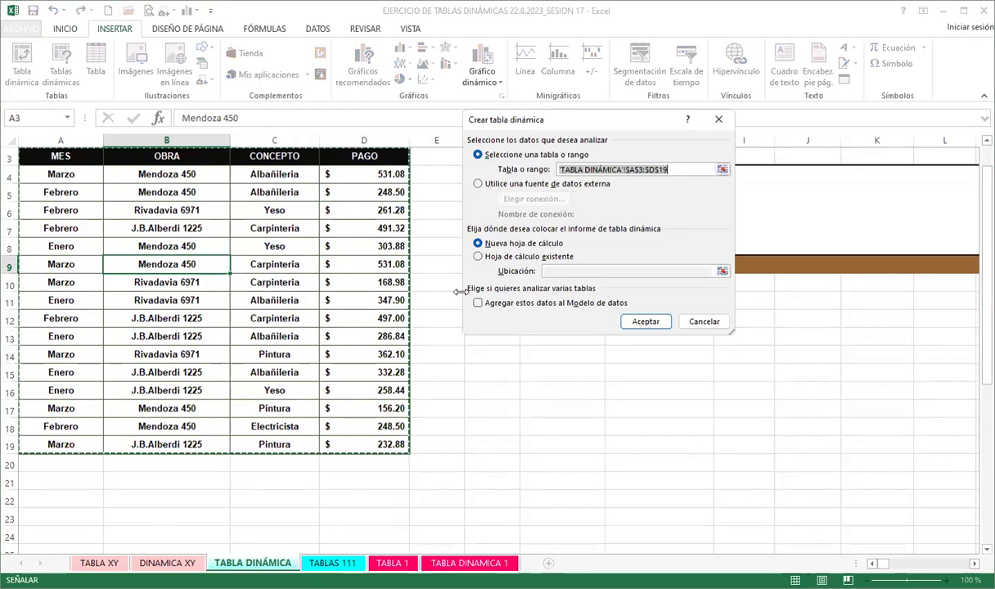
{"action": "left_click", "coordinate": [479, 256]}
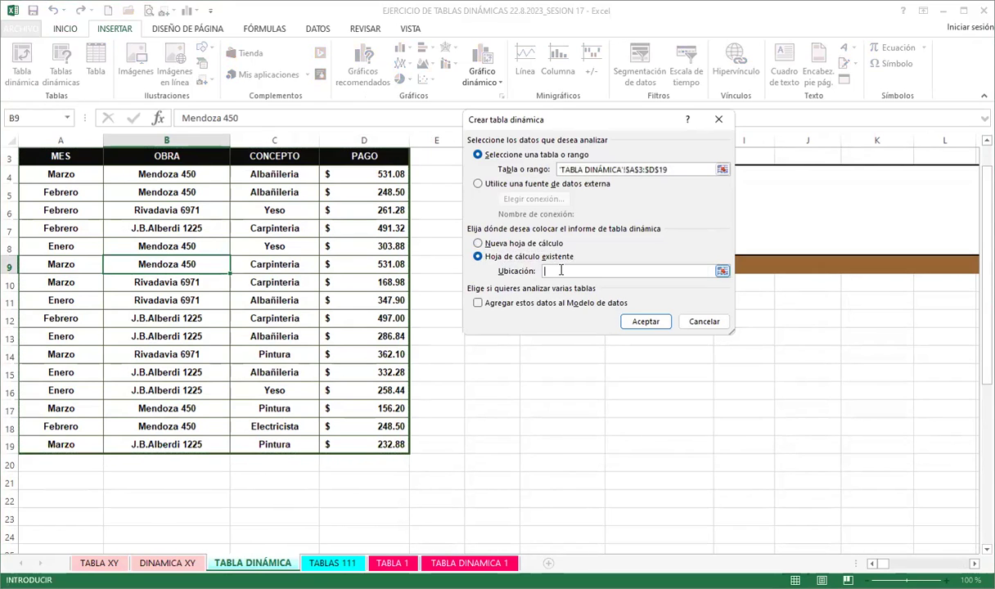
{"action": "left_click", "coordinate": [328, 563]}
{"action": "scroll", "coordinate": [66, 196], "scroll_direction": "up", "scroll_amount": 1}
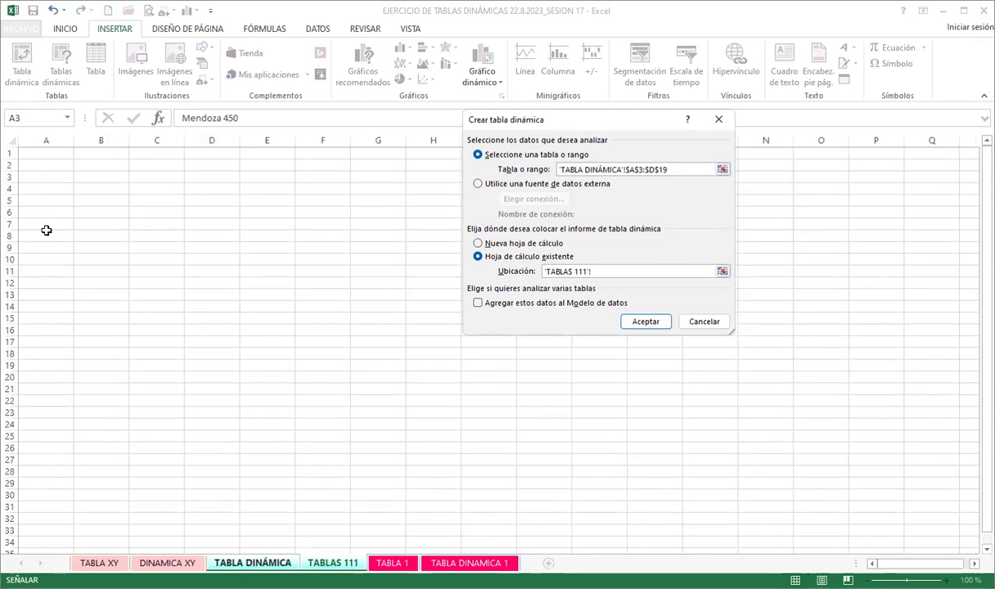
{"action": "left_click", "coordinate": [40, 178]}
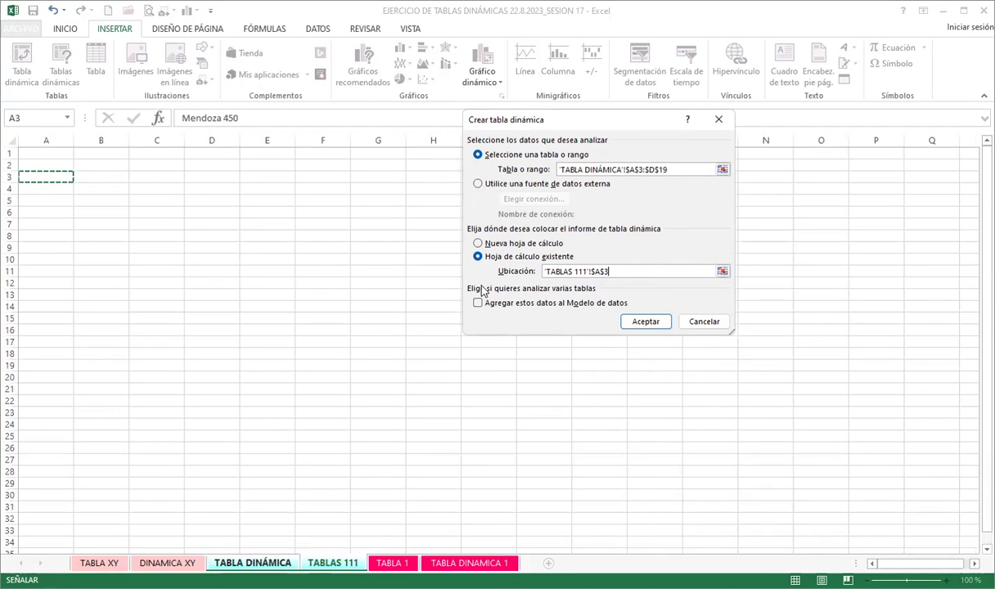
{"action": "left_click", "coordinate": [643, 324]}
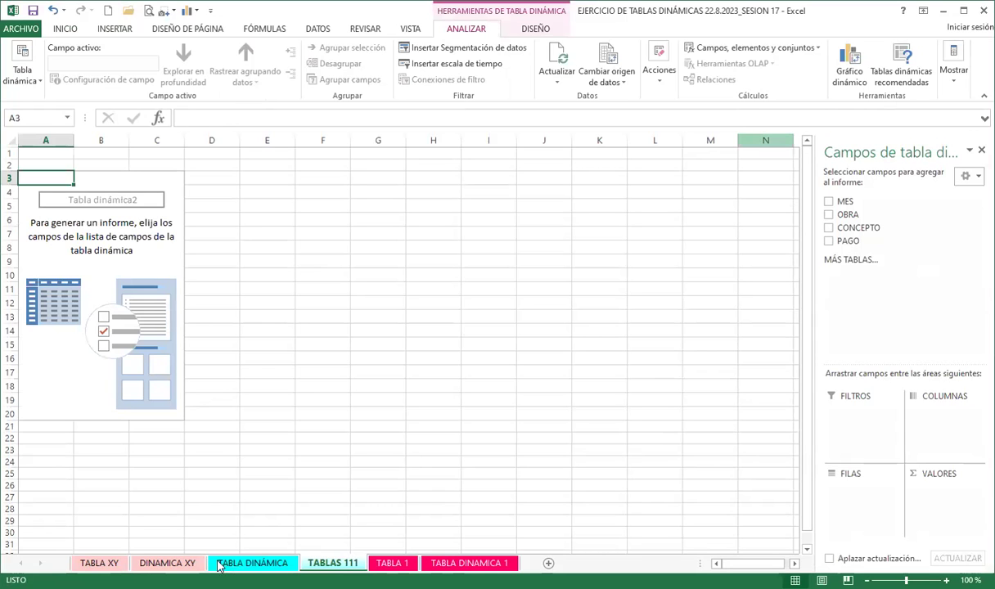
{"action": "left_click", "coordinate": [252, 564]}
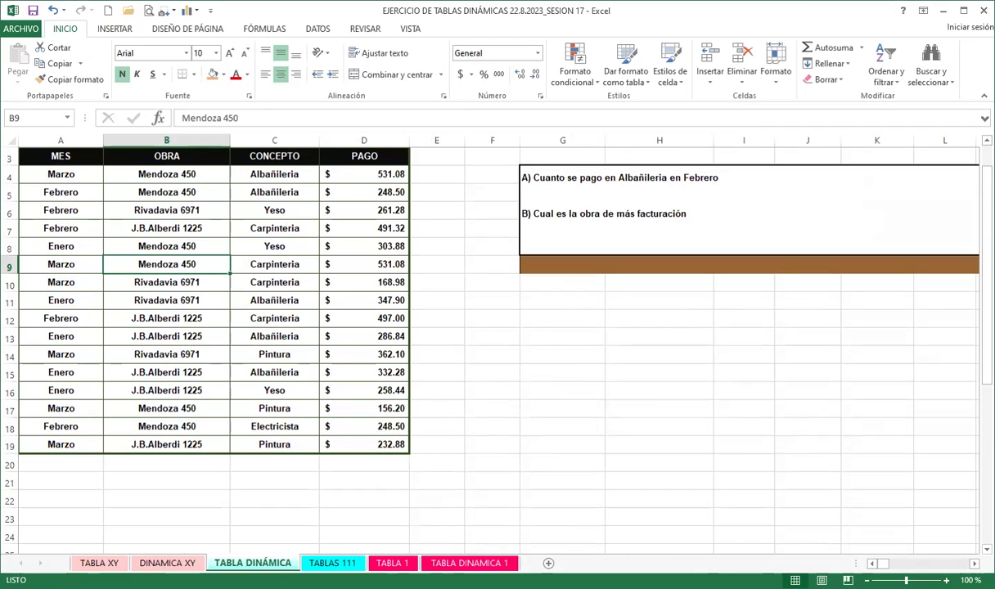
{"action": "left_click", "coordinate": [331, 563]}
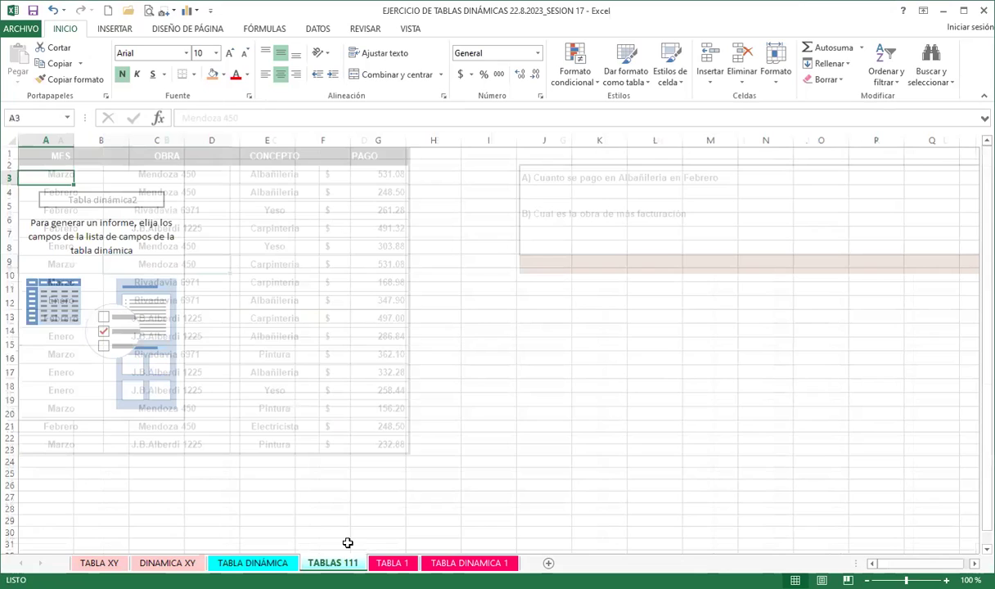
{"action": "left_click", "coordinate": [80, 259]}
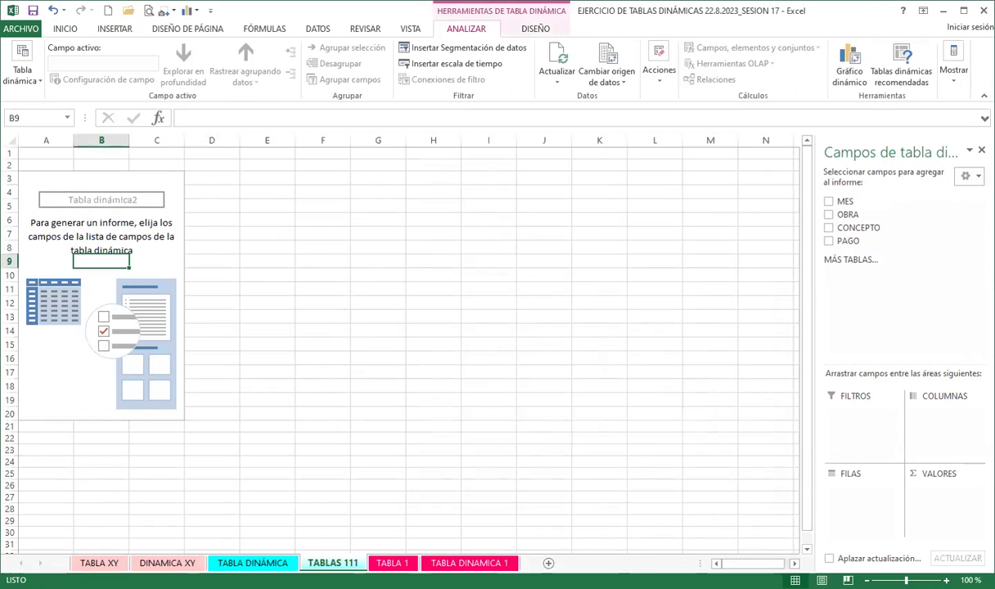
{"action": "left_click", "coordinate": [496, 561]}
- Add OBRA and CONCEPTO as row fields and sum PAGO, for a 5258.26 total
{"action": "left_click", "coordinate": [829, 216]}
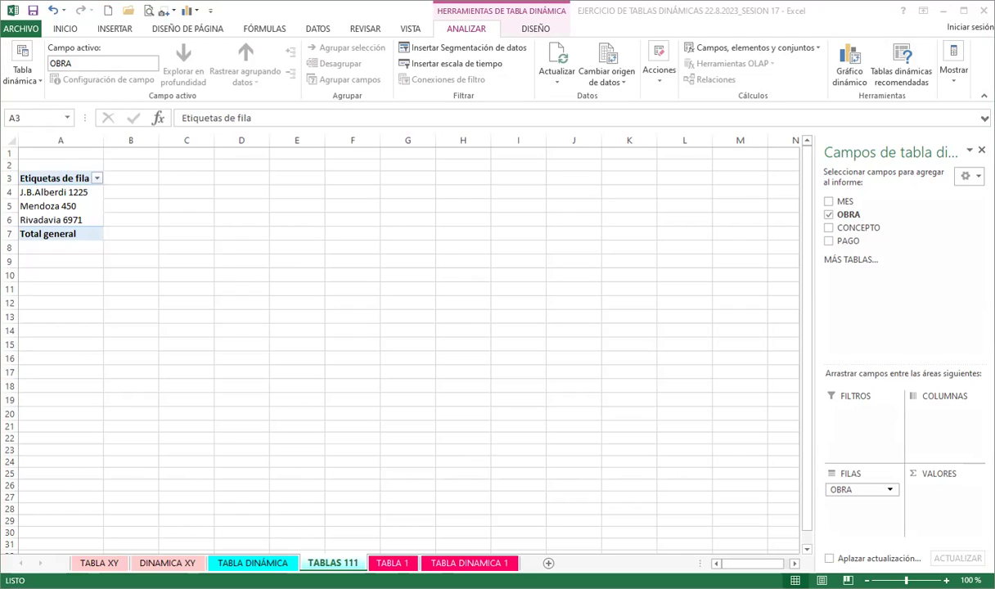
{"action": "left_click", "coordinate": [279, 565]}
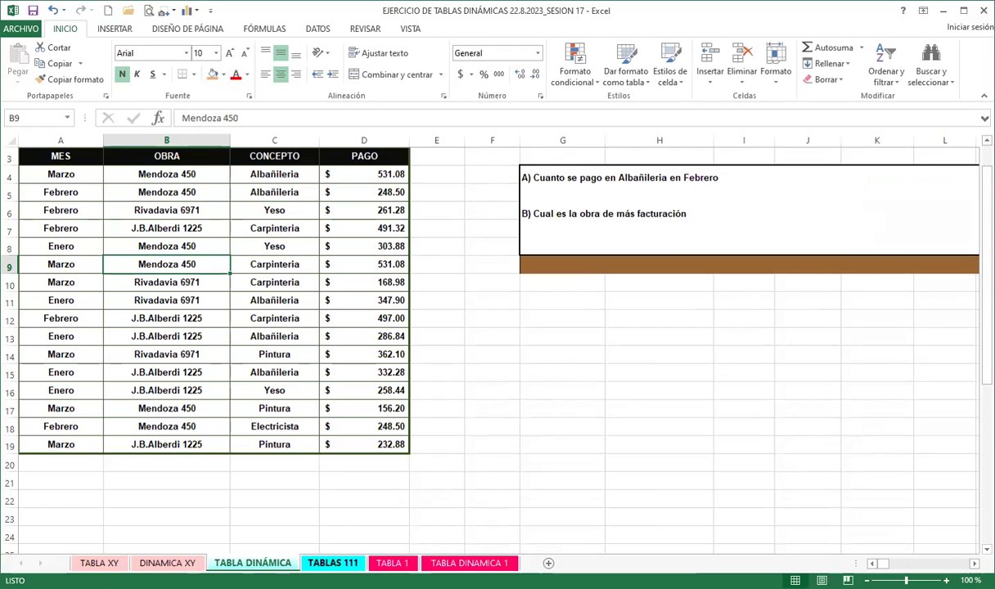
{"action": "left_click", "coordinate": [349, 565]}
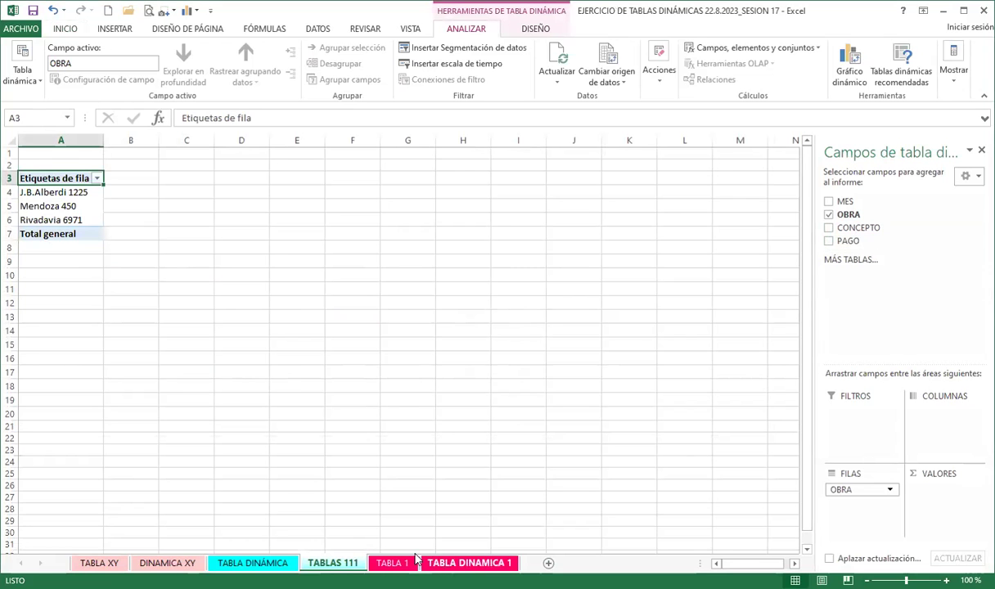
{"action": "left_click", "coordinate": [264, 564]}
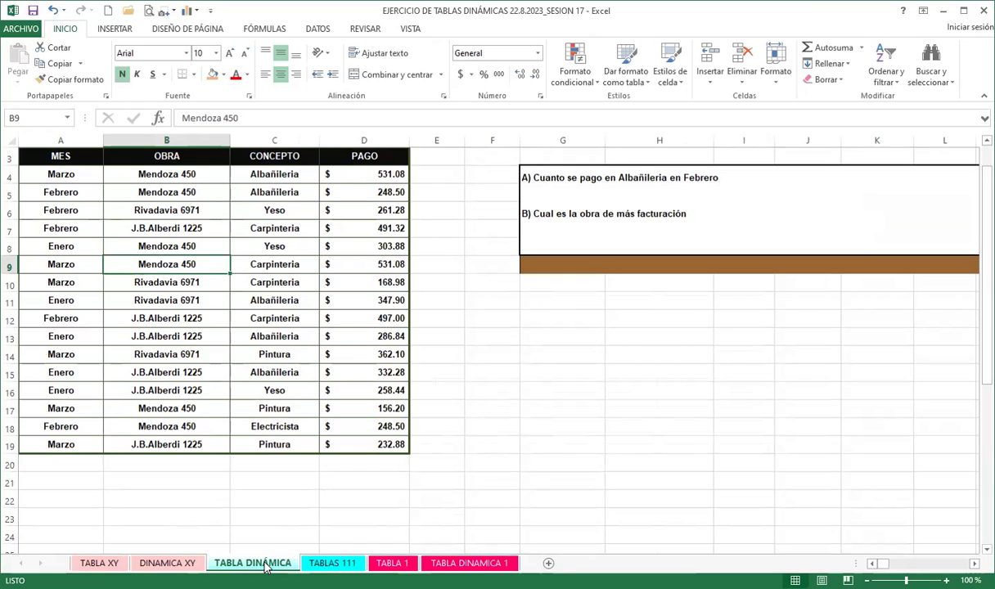
{"action": "left_click", "coordinate": [331, 564]}
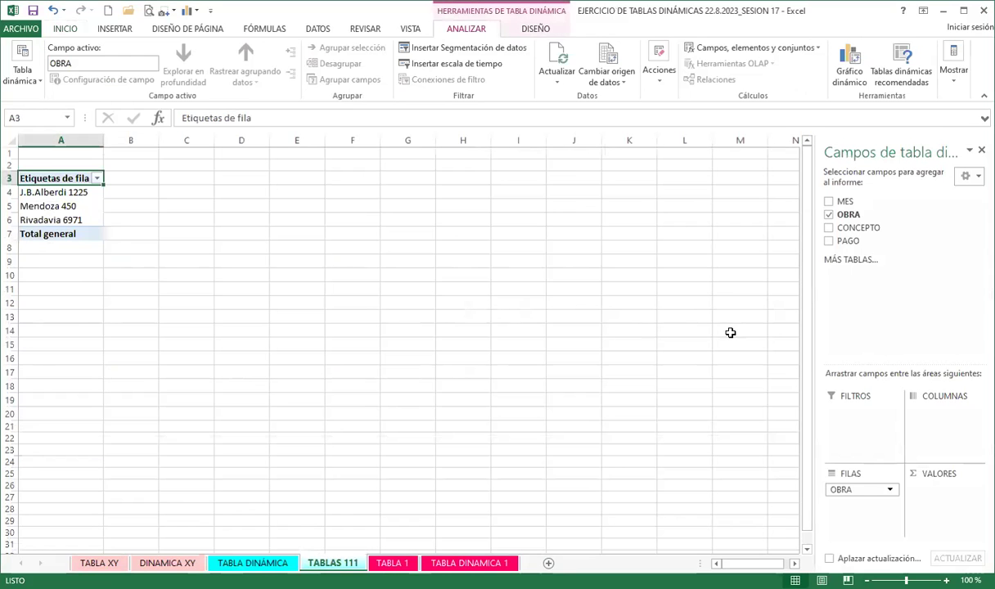
{"action": "left_click", "coordinate": [829, 241]}
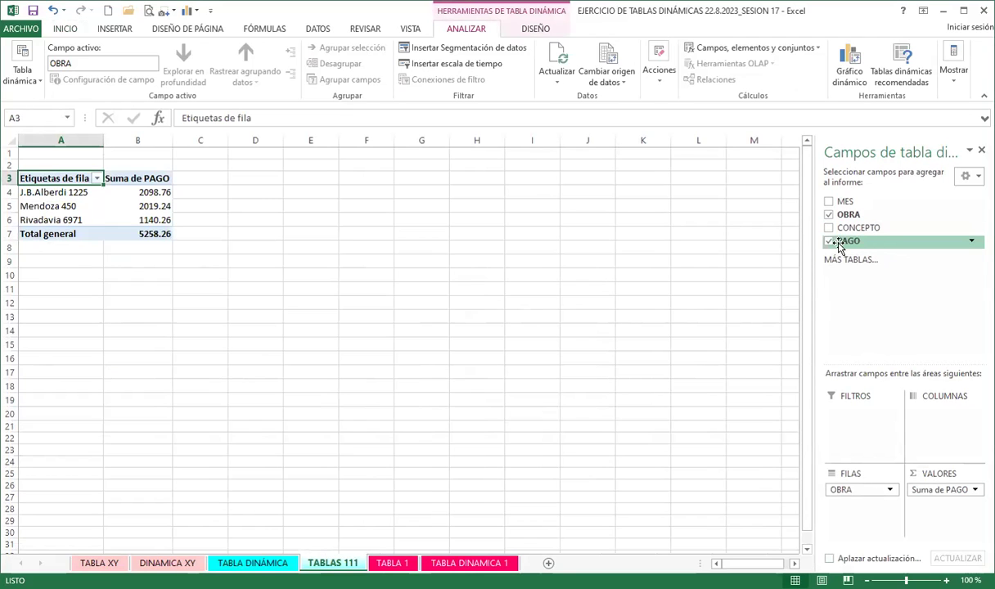
{"action": "left_click", "coordinate": [830, 229]}
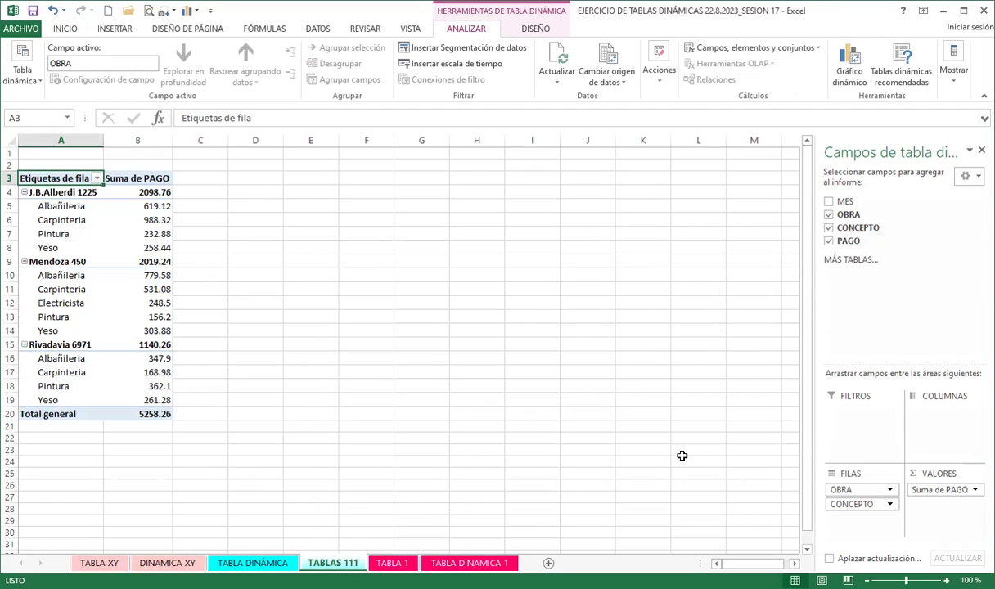
- Reorder the row fields so CONCEPTO is the outer grouping above OBRA
{"action": "left_click_drag", "start_coordinate": [828, 489], "coordinate": [857, 528]}
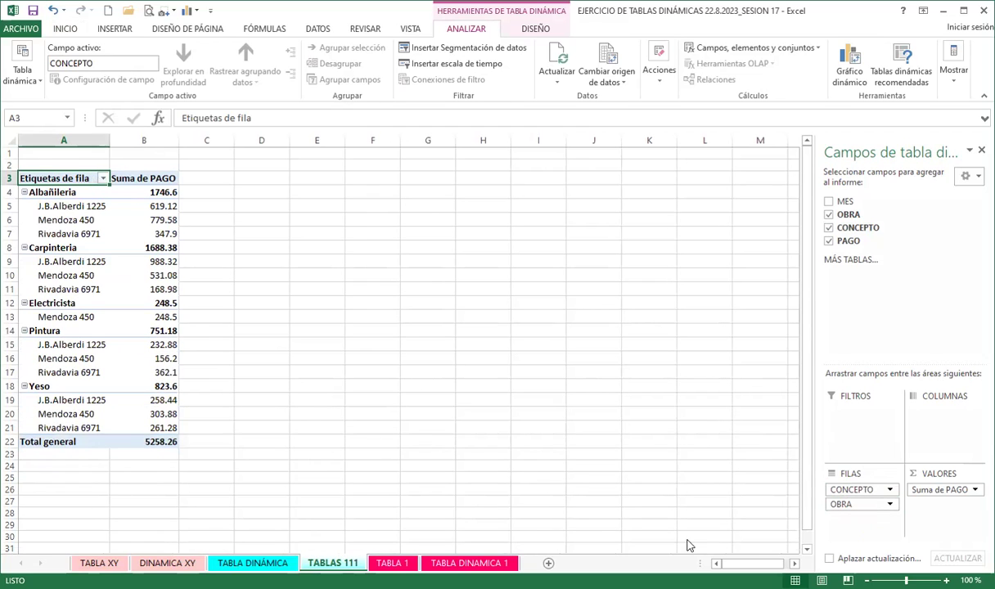
{"action": "left_click_drag", "start_coordinate": [839, 502], "coordinate": [852, 486]}
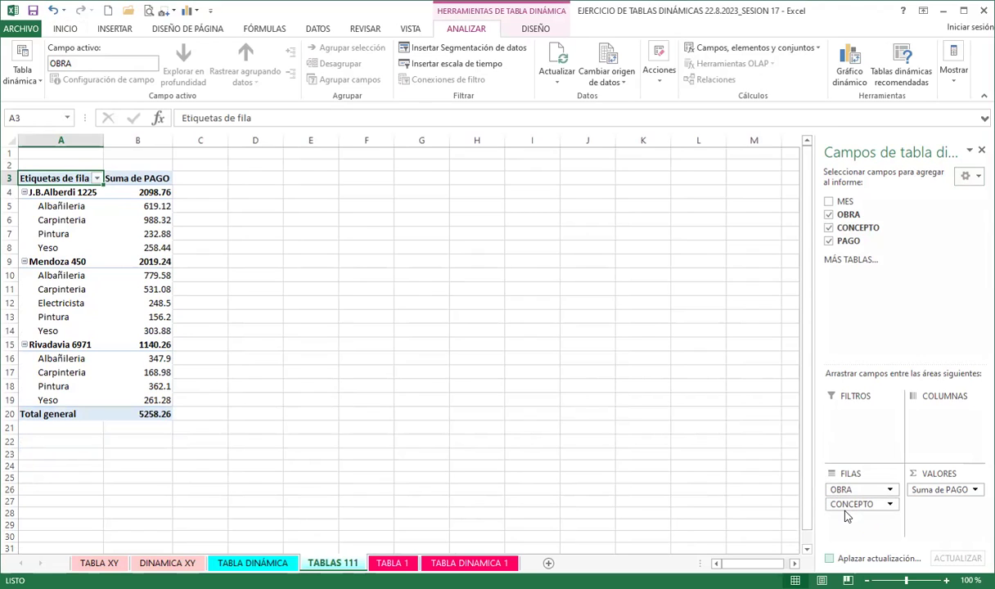
{"action": "left_click_drag", "start_coordinate": [851, 505], "coordinate": [848, 487]}
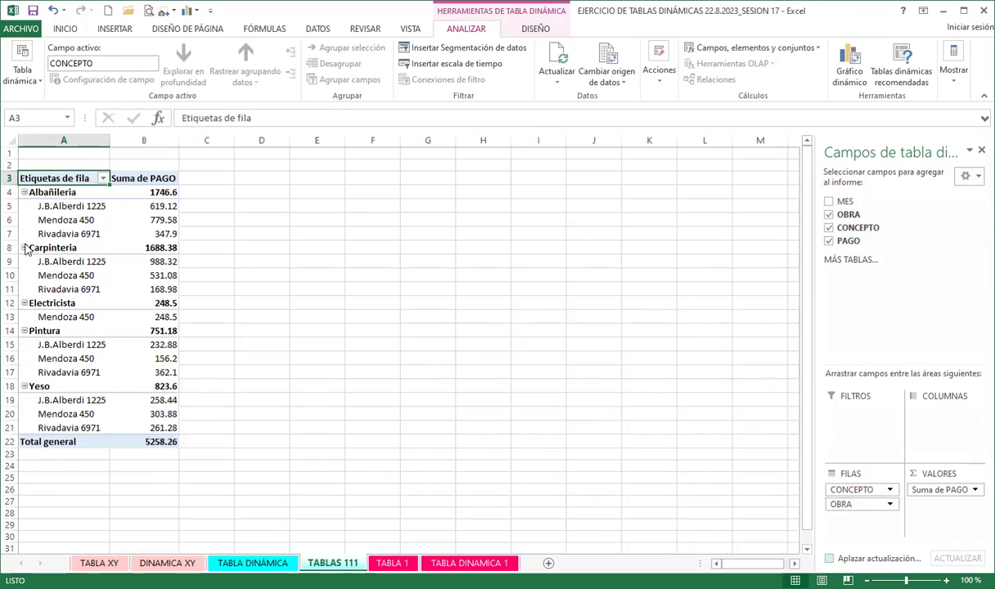
- Collapse the Carpinteria, Electricista, Pintura and Yeso groups to their PAGO totals
{"action": "left_click", "coordinate": [24, 247]}
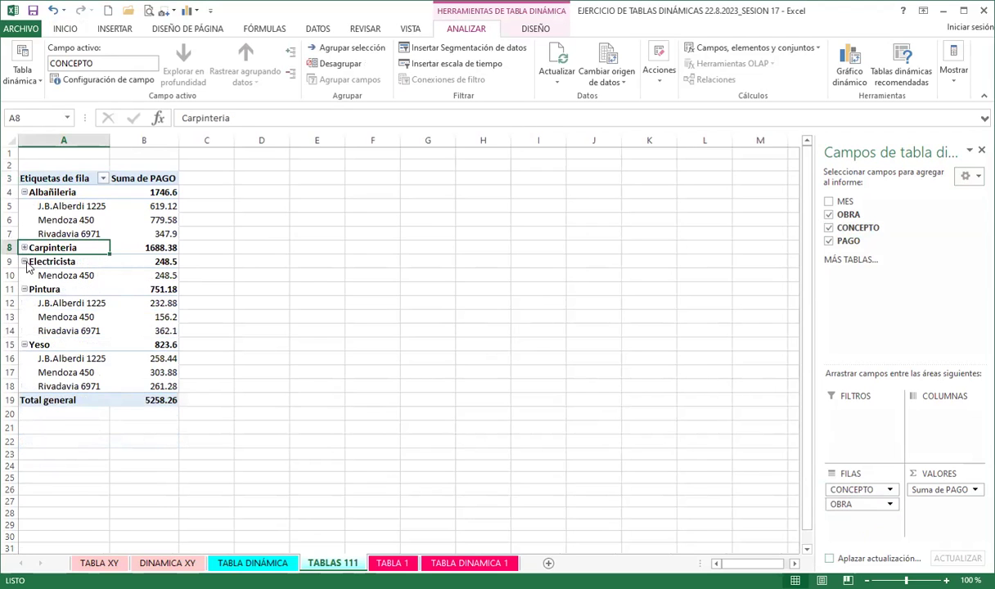
{"action": "left_click", "coordinate": [23, 261]}
{"action": "left_click", "coordinate": [23, 275]}
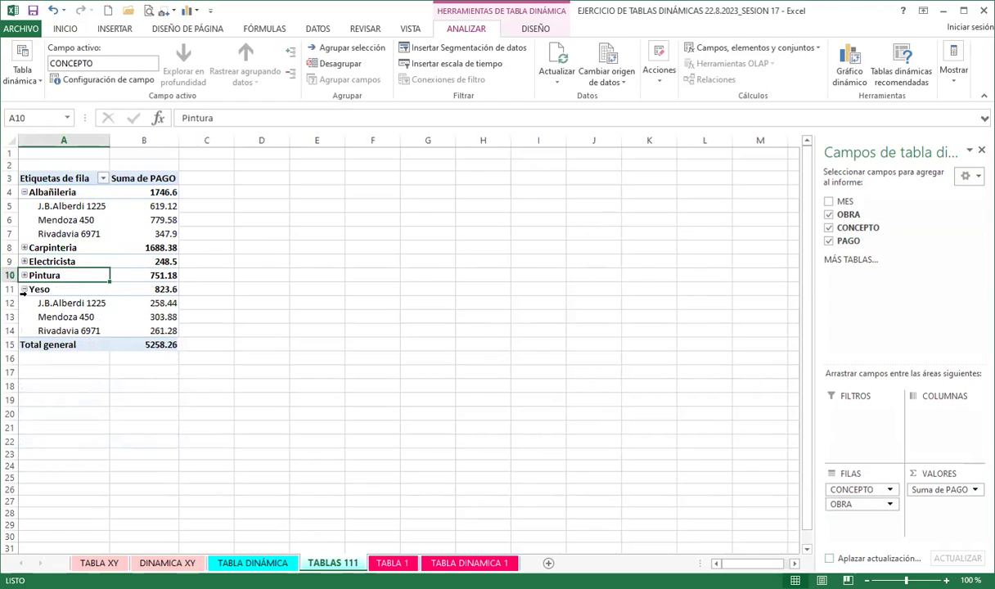
{"action": "left_click", "coordinate": [24, 289]}
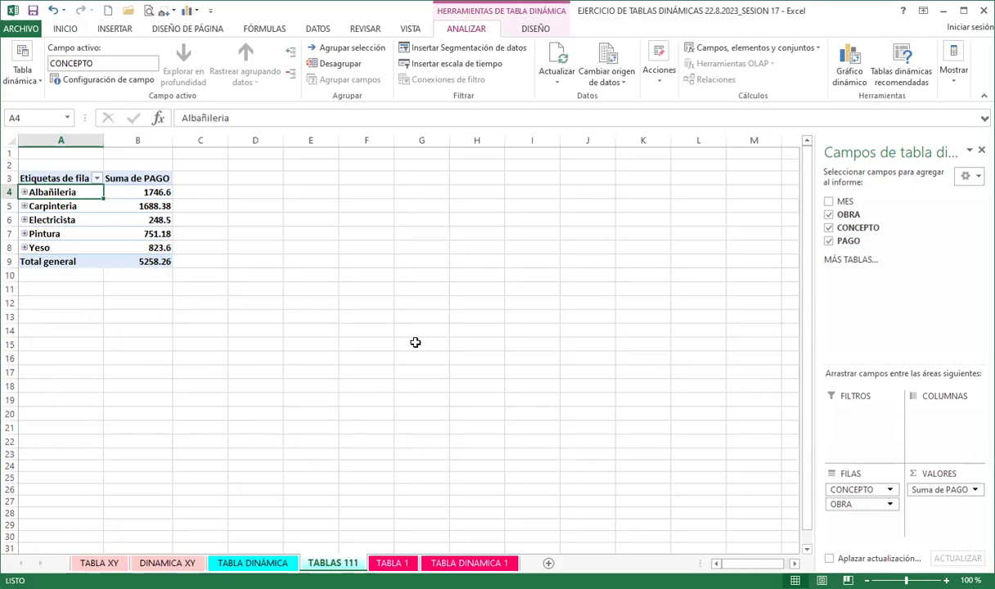
- Filter the TABLAS 111 pivot's row labels to show only Albañileria
{"action": "left_click", "coordinate": [249, 563]}
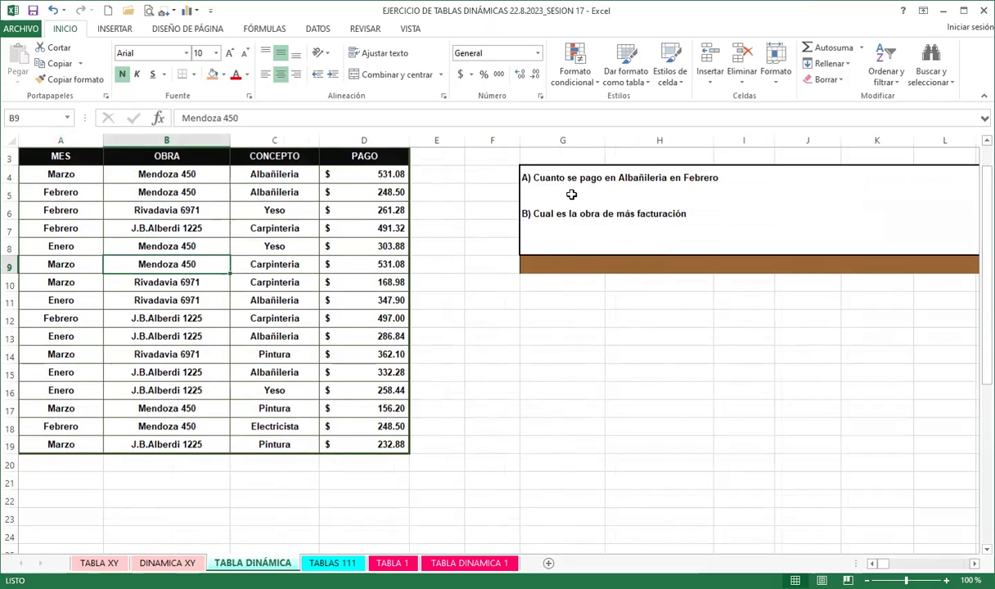
{"action": "key", "text": "ctrl+Page_Down"}
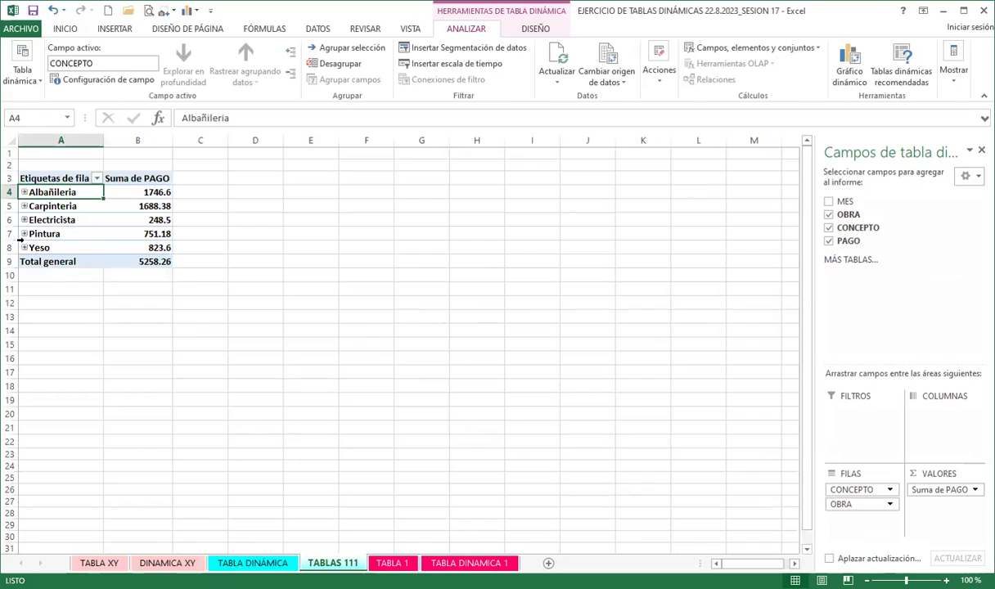
{"action": "left_click", "coordinate": [96, 176]}
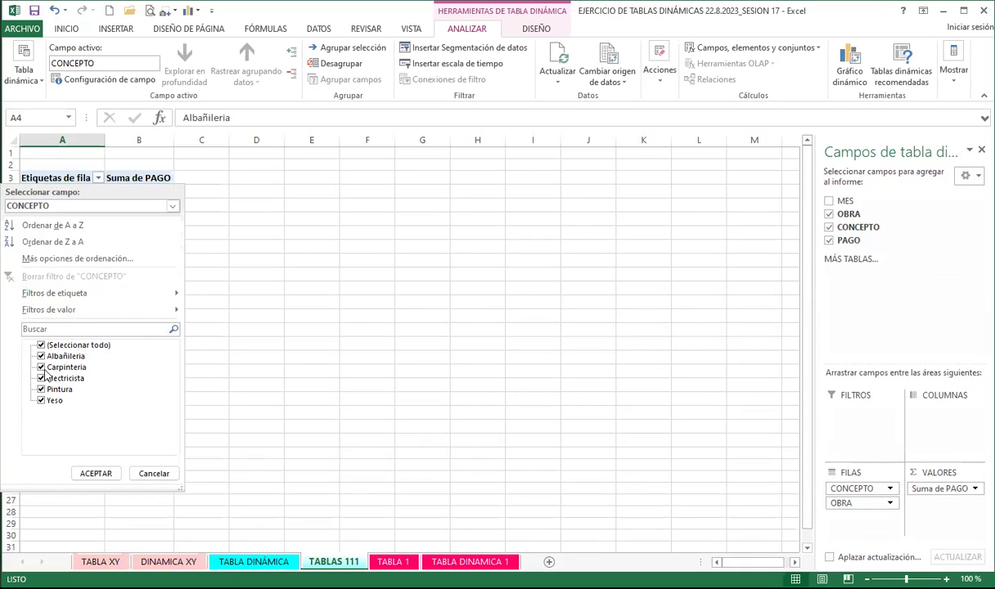
{"action": "left_click", "coordinate": [41, 345]}
{"action": "left_click", "coordinate": [41, 357]}
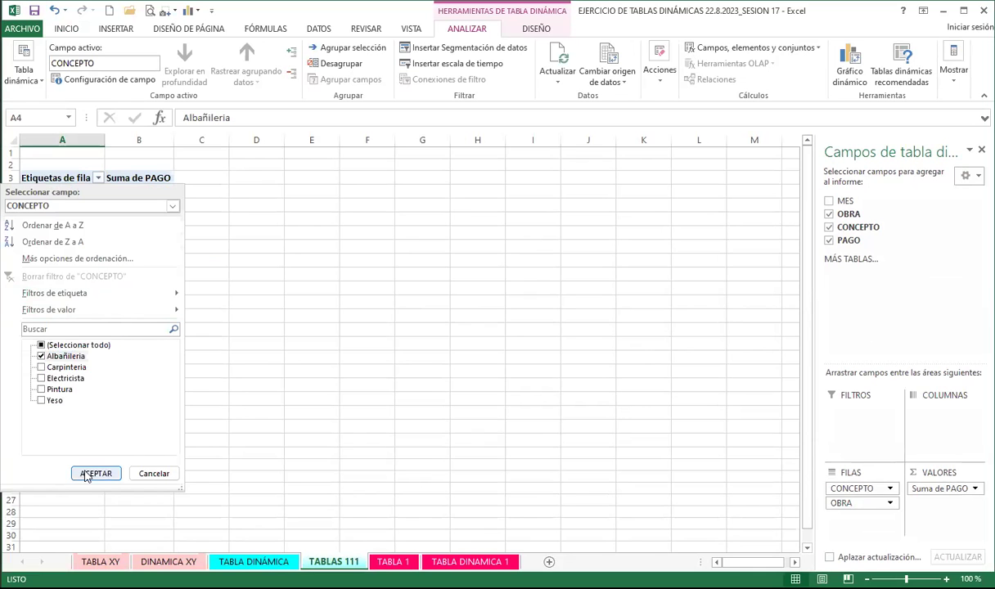
{"action": "left_click", "coordinate": [93, 474]}
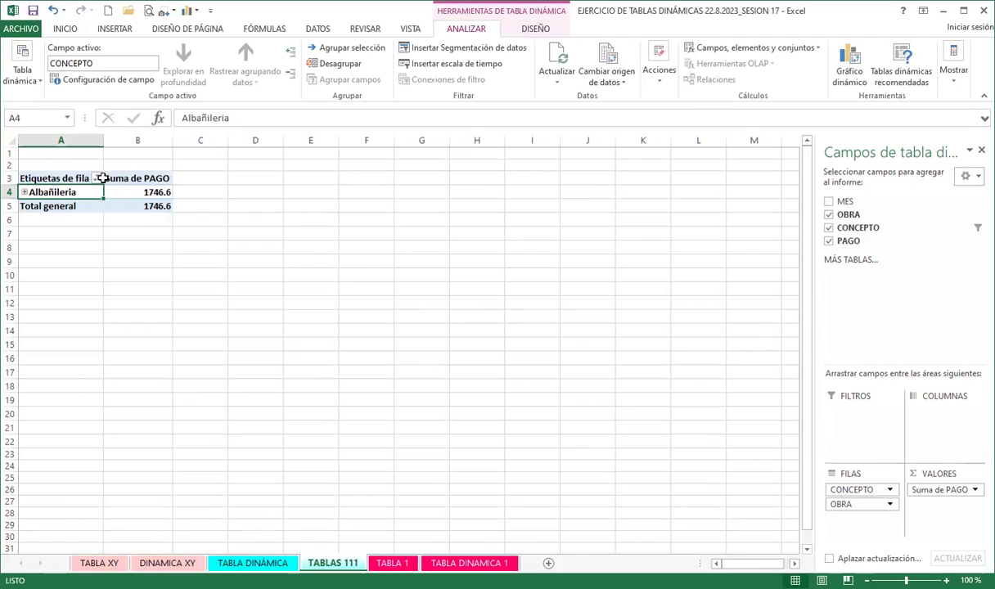
- Select the pivot headers and add the MES field to the pivot
{"action": "left_click", "coordinate": [146, 174]}
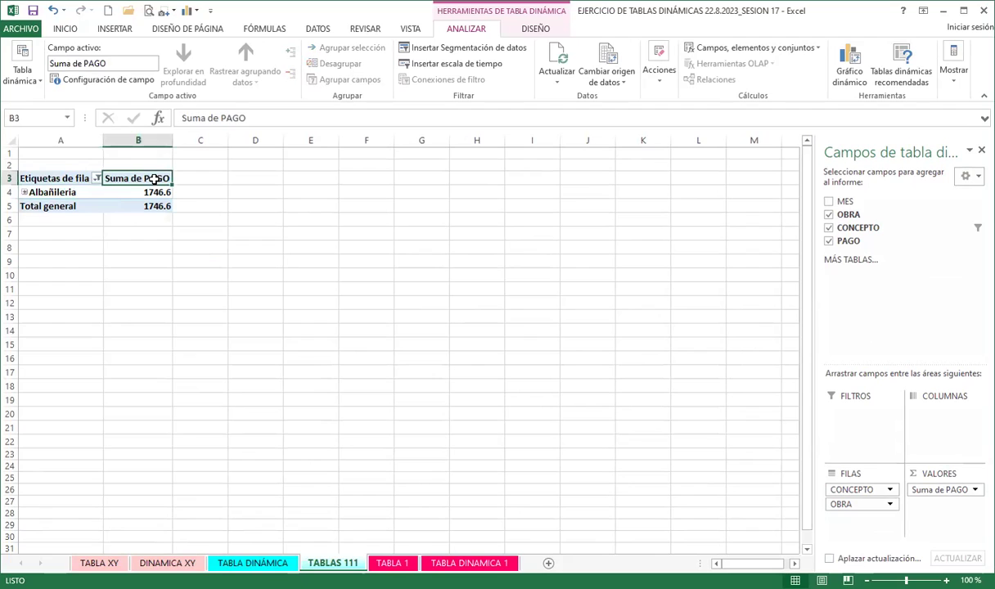
{"action": "left_click", "coordinate": [49, 177]}
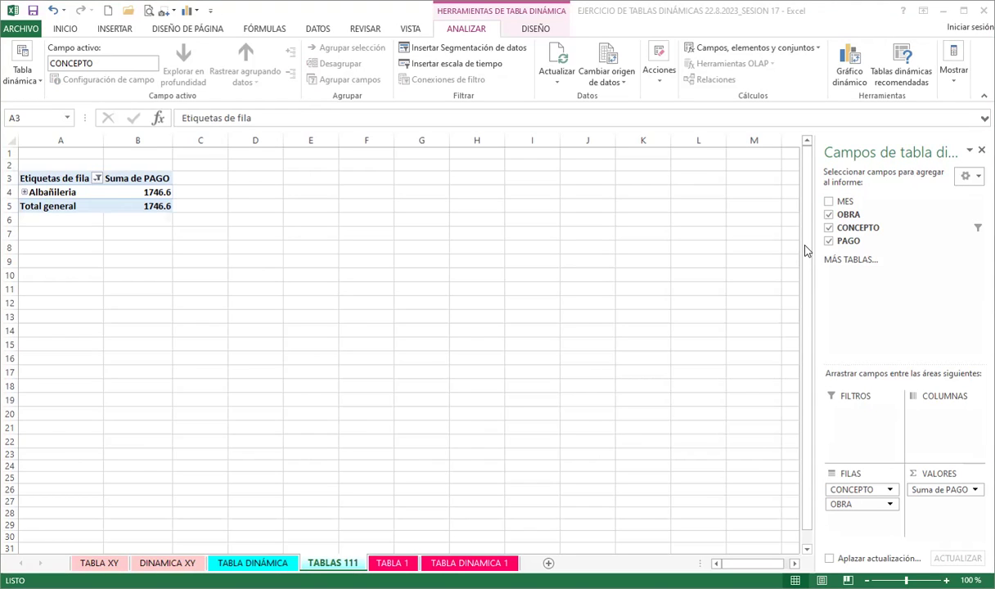
{"action": "left_click", "coordinate": [906, 358]}
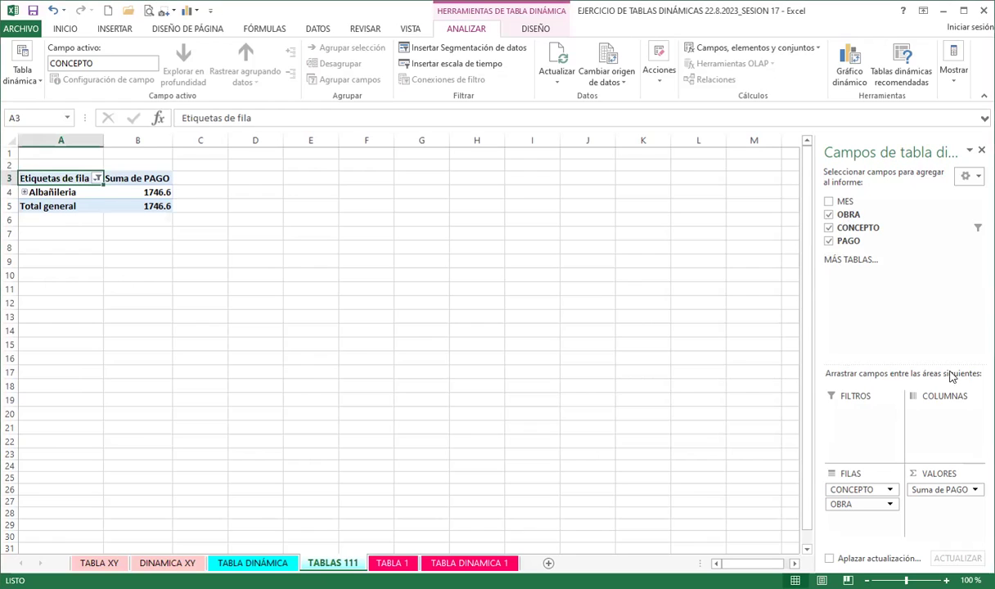
{"action": "left_click", "coordinate": [828, 201]}
- Place MES in columns and filter the months to Febrero only, leaving Albañileria at 248.5
{"action": "left_click_drag", "start_coordinate": [857, 520], "coordinate": [899, 422]}
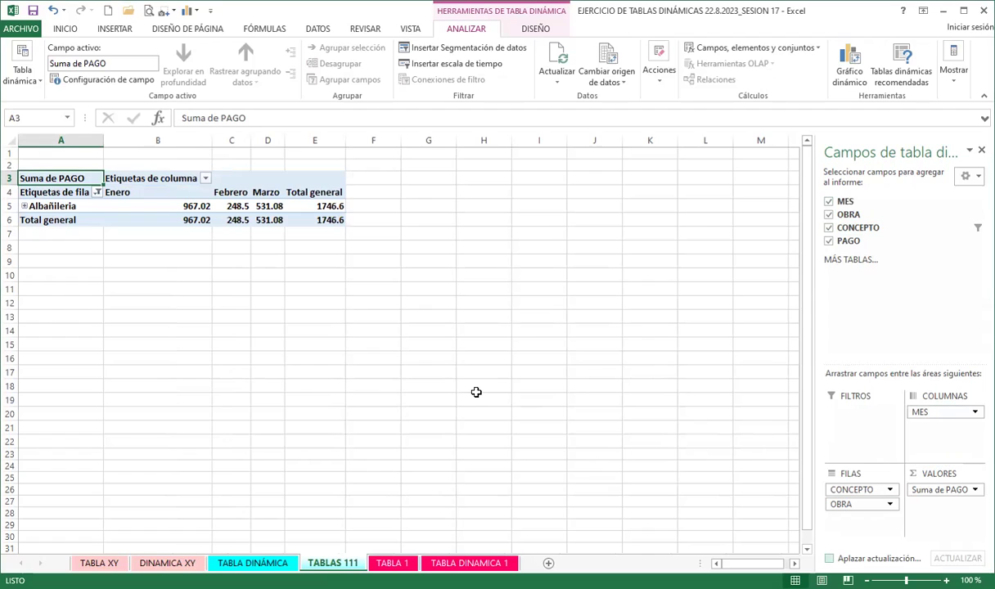
{"action": "left_click", "coordinate": [206, 177]}
{"action": "left_click", "coordinate": [67, 313]}
{"action": "left_click", "coordinate": [68, 335]}
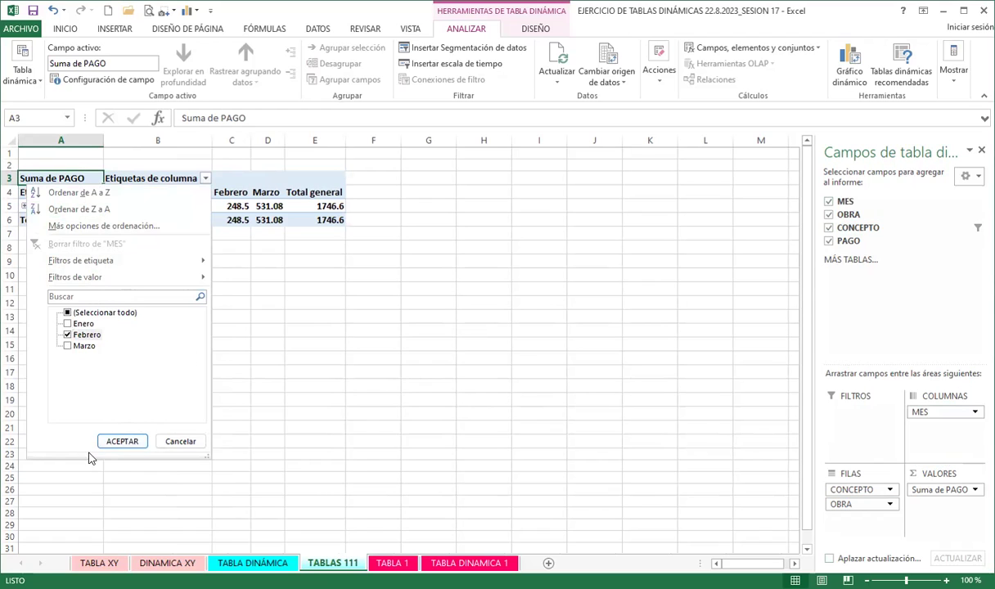
{"action": "left_click", "coordinate": [121, 443]}
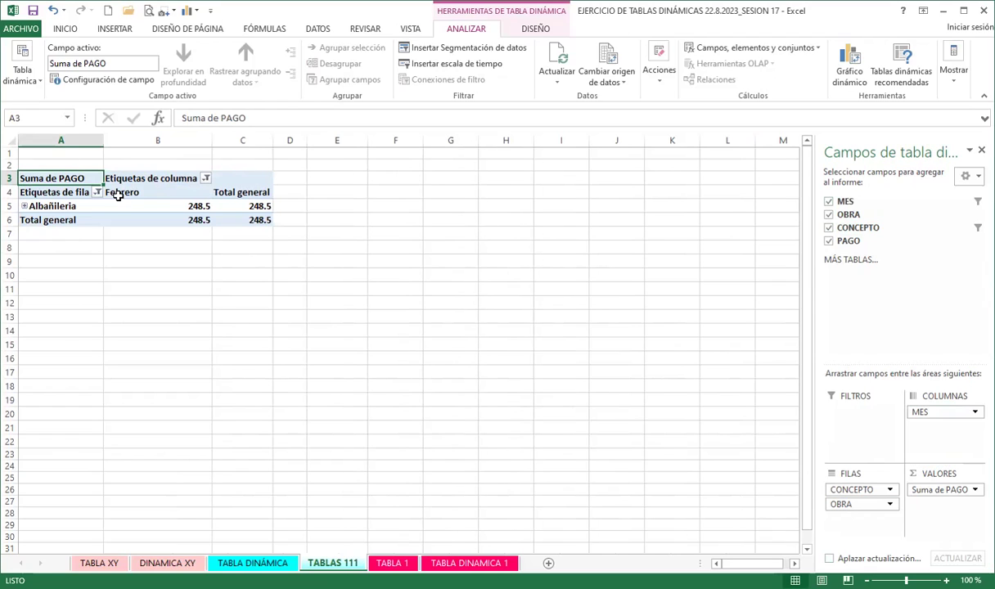
{"action": "mouse_move", "coordinate": [151, 201]}
- Move MES into the report filter area and review its Febrero selection in B1
{"action": "left_click_drag", "start_coordinate": [949, 411], "coordinate": [855, 411]}
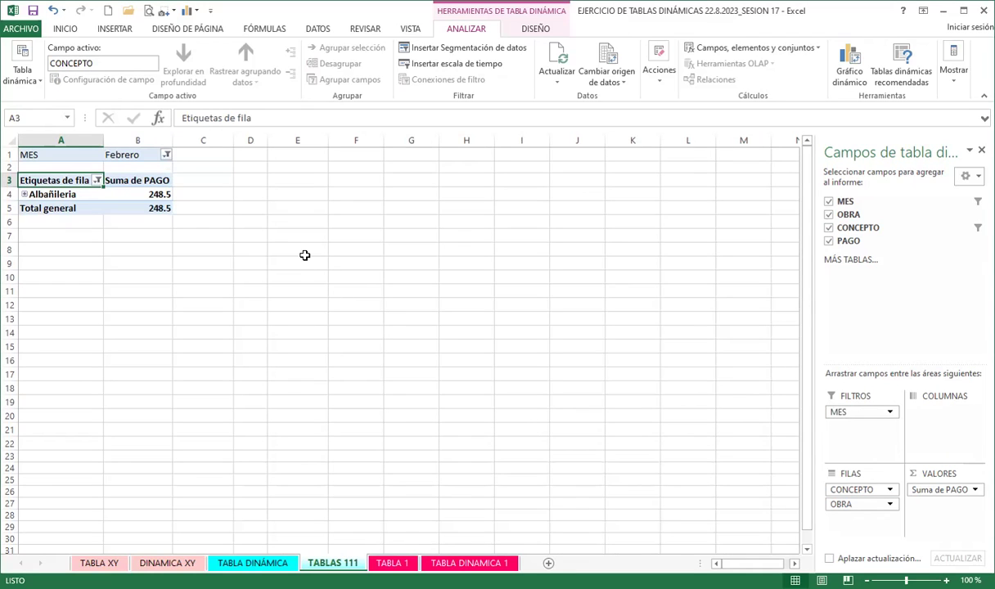
{"action": "left_click", "coordinate": [166, 155]}
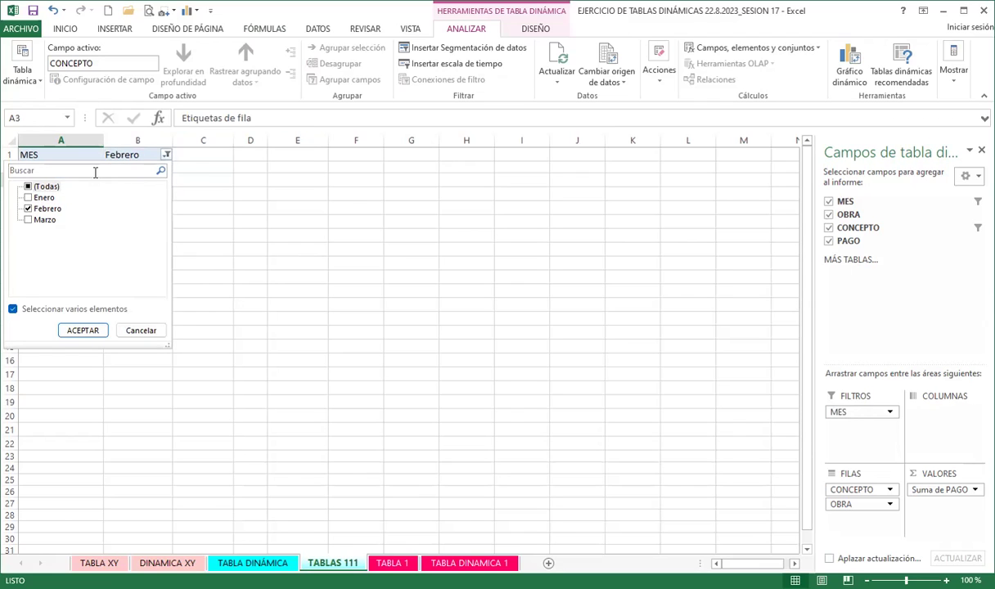
{"action": "left_click", "coordinate": [201, 167]}
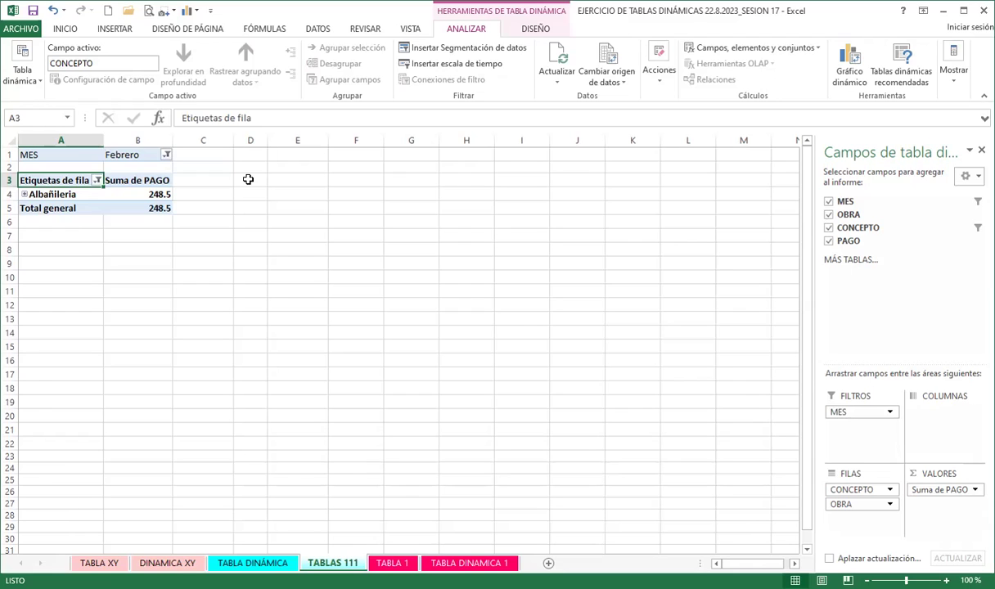
{"action": "left_click", "coordinate": [119, 209]}
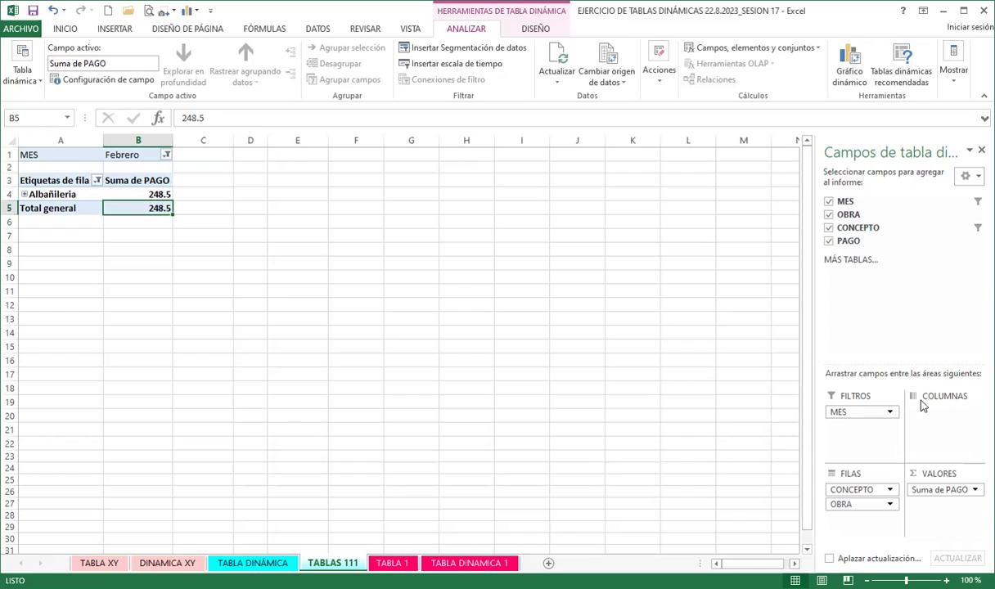
{"action": "left_click", "coordinate": [123, 190]}
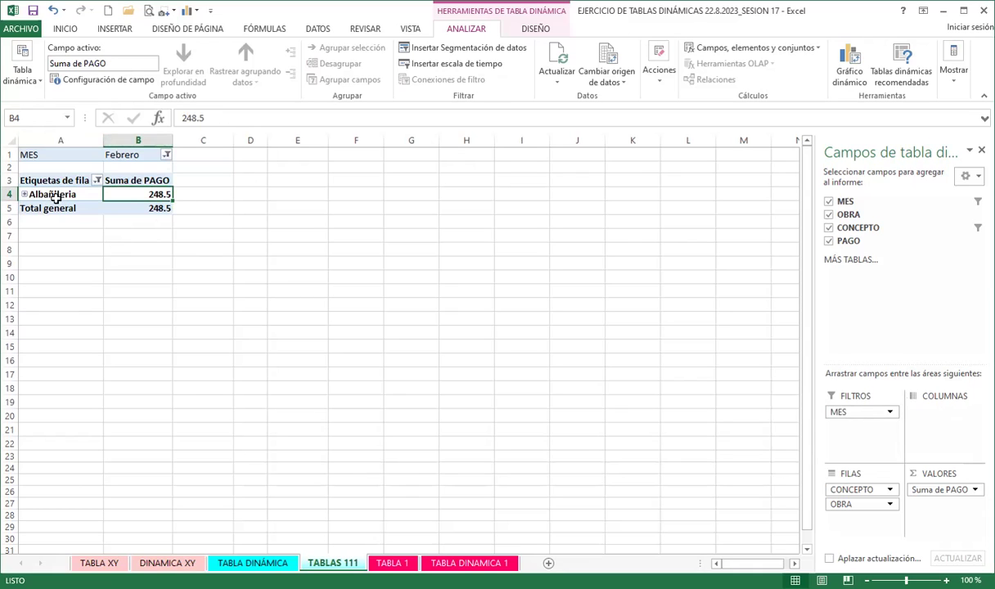
{"action": "mouse_move", "coordinate": [125, 193]}
{"action": "left_click", "coordinate": [166, 156]}
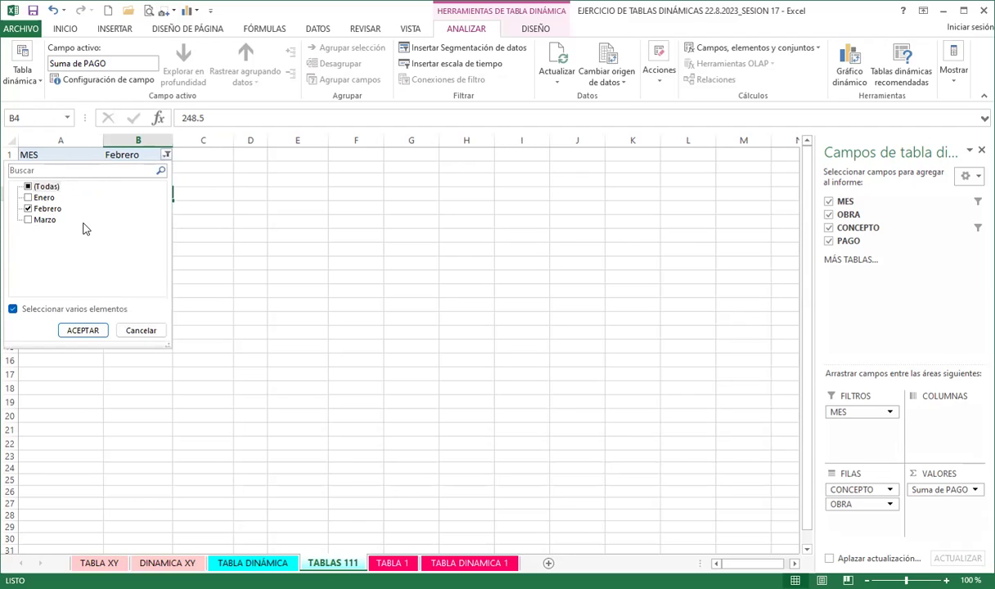
{"action": "left_click", "coordinate": [229, 193]}
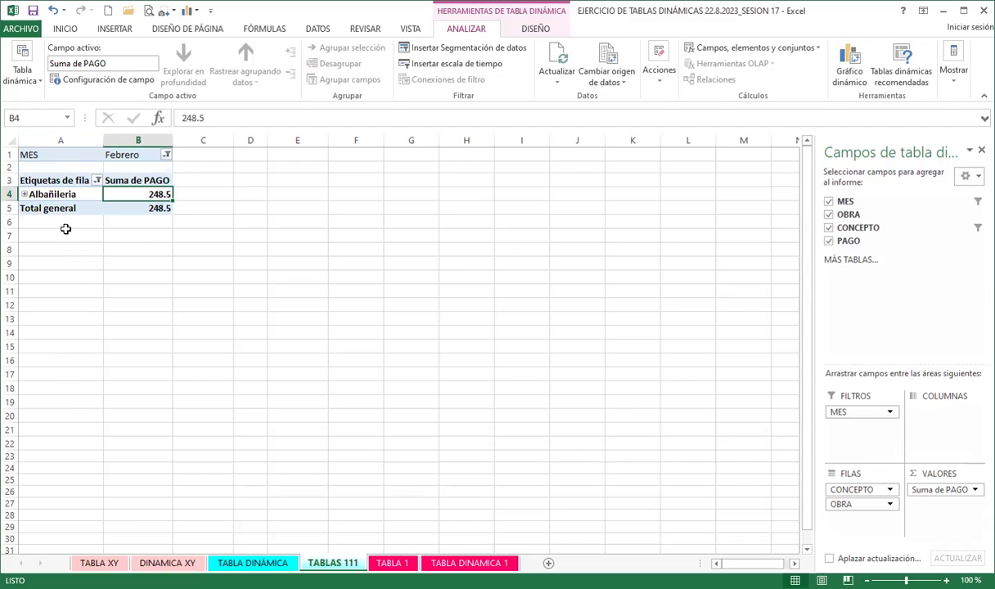
{"action": "left_click", "coordinate": [55, 306]}
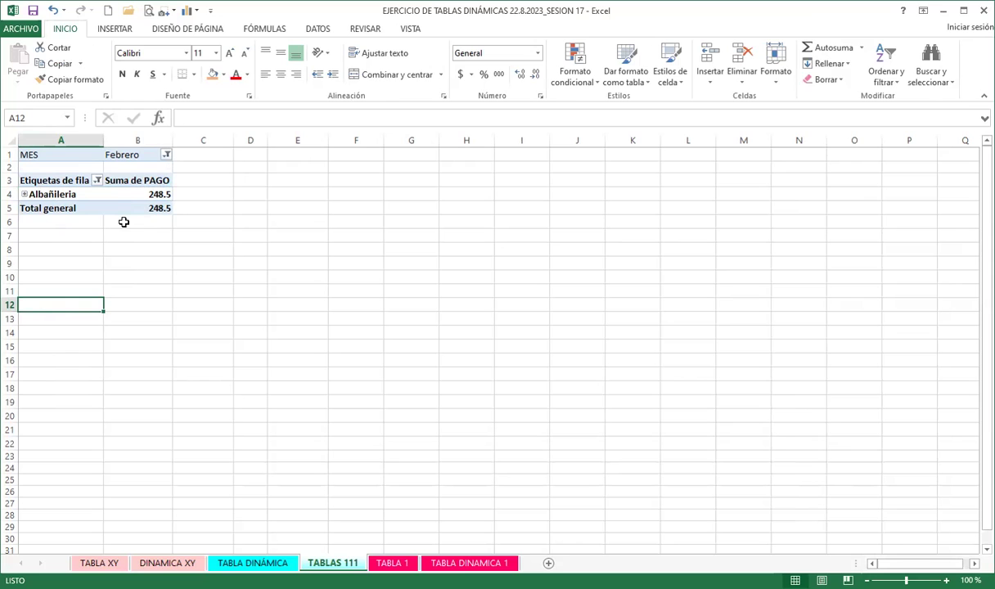
- Glance at the source sheet, then browse TABLAS 111 selecting cells A30 and A40 below the pivot
{"action": "key", "text": "ctrl+Page_Up"}
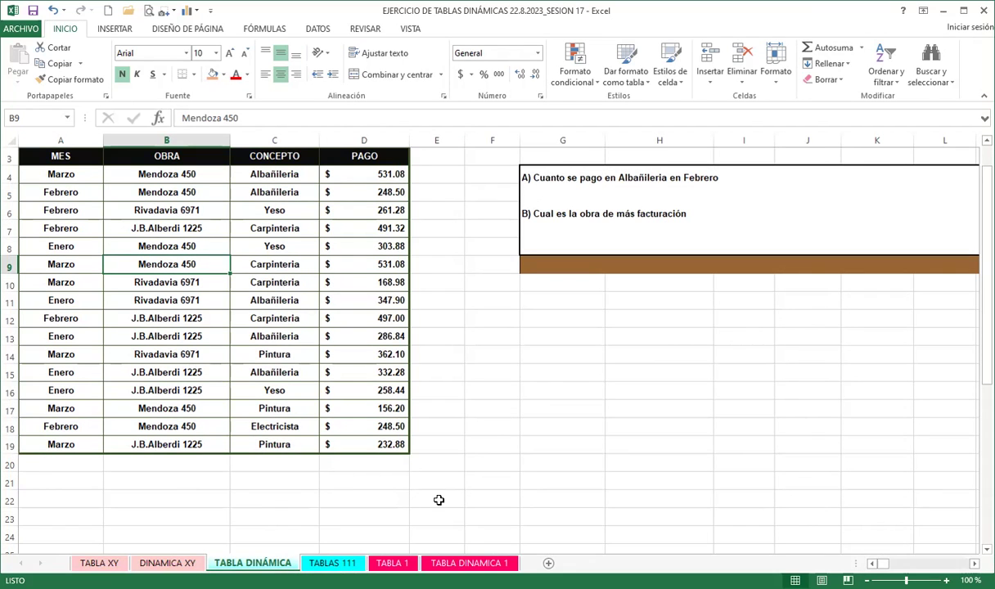
{"action": "key", "text": "ctrl+Page_Down"}
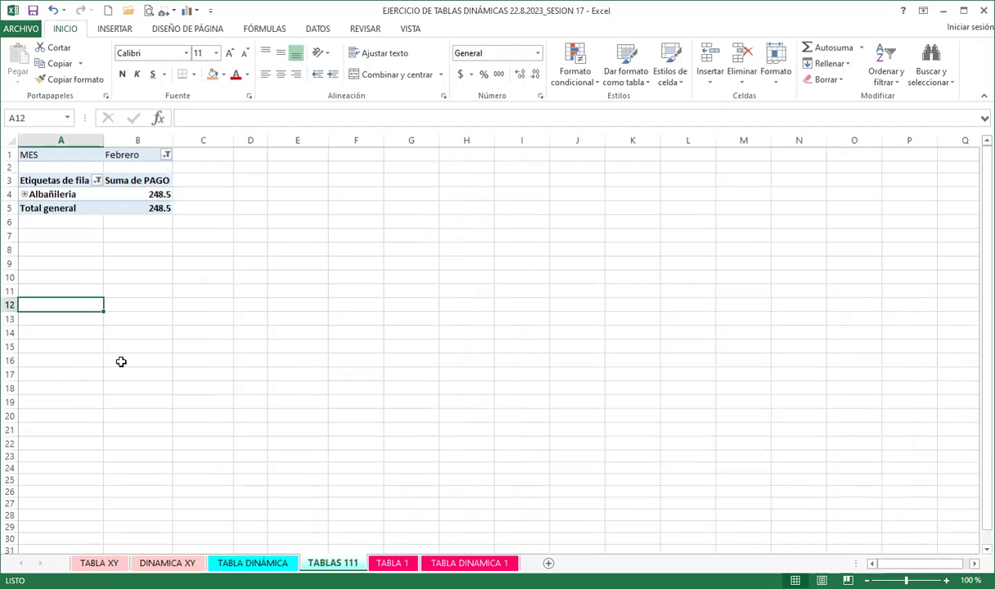
{"action": "scroll", "coordinate": [49, 336], "scroll_direction": "down", "scroll_amount": 1}
{"action": "scroll", "coordinate": [52, 352], "scroll_direction": "down", "scroll_amount": 3}
{"action": "left_click", "coordinate": [47, 373]}
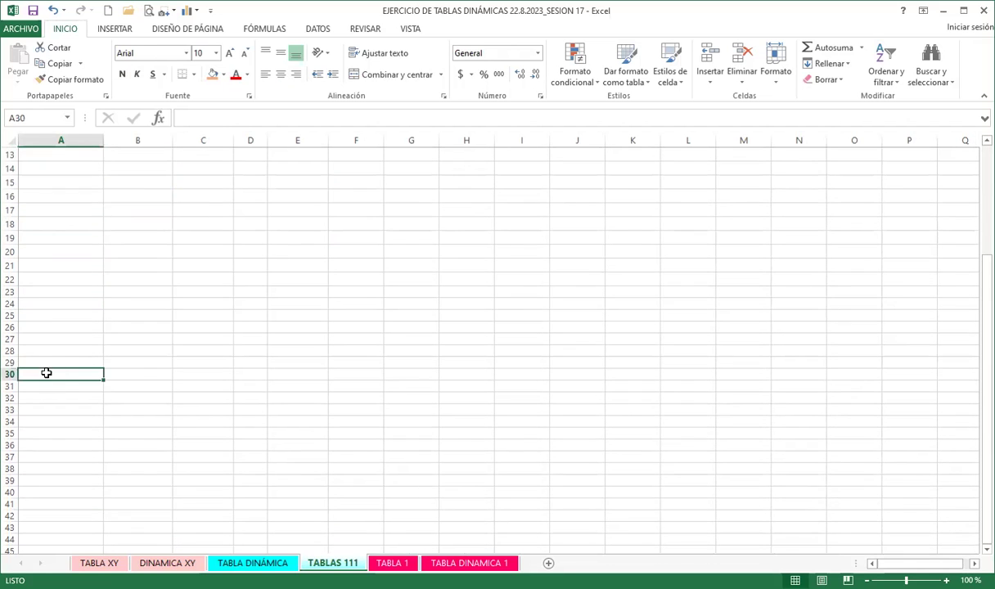
{"action": "scroll", "coordinate": [80, 372], "scroll_direction": "up", "scroll_amount": 4}
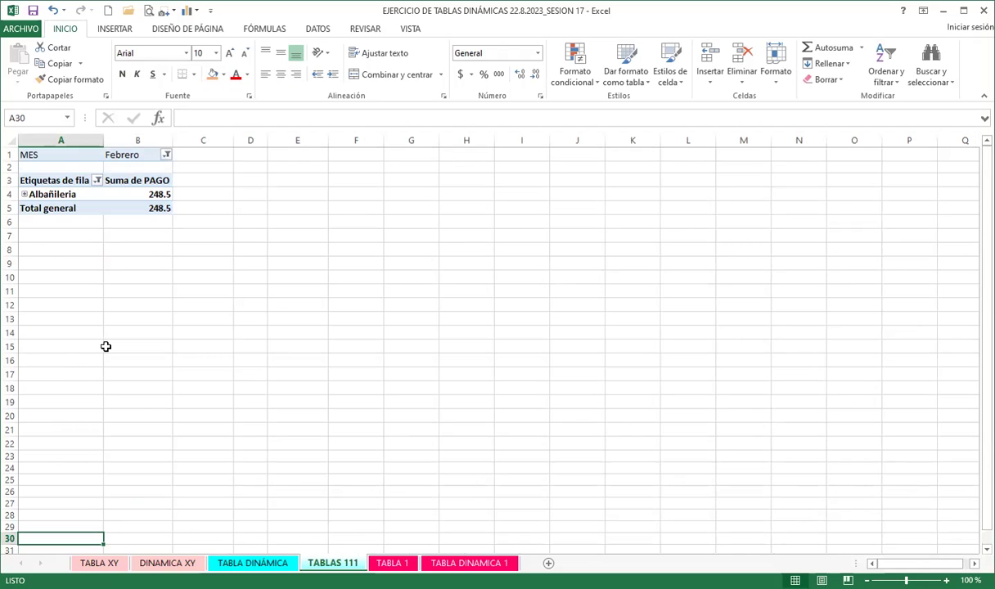
{"action": "scroll", "coordinate": [90, 335], "scroll_direction": "down", "scroll_amount": 4}
{"action": "scroll", "coordinate": [78, 337], "scroll_direction": "down", "scroll_amount": 2}
{"action": "scroll", "coordinate": [78, 324], "scroll_direction": "up", "scroll_amount": 6}
{"action": "scroll", "coordinate": [70, 352], "scroll_direction": "down", "scroll_amount": 5}
{"action": "scroll", "coordinate": [58, 360], "scroll_direction": "down", "scroll_amount": 4}
{"action": "left_click", "coordinate": [47, 291]}
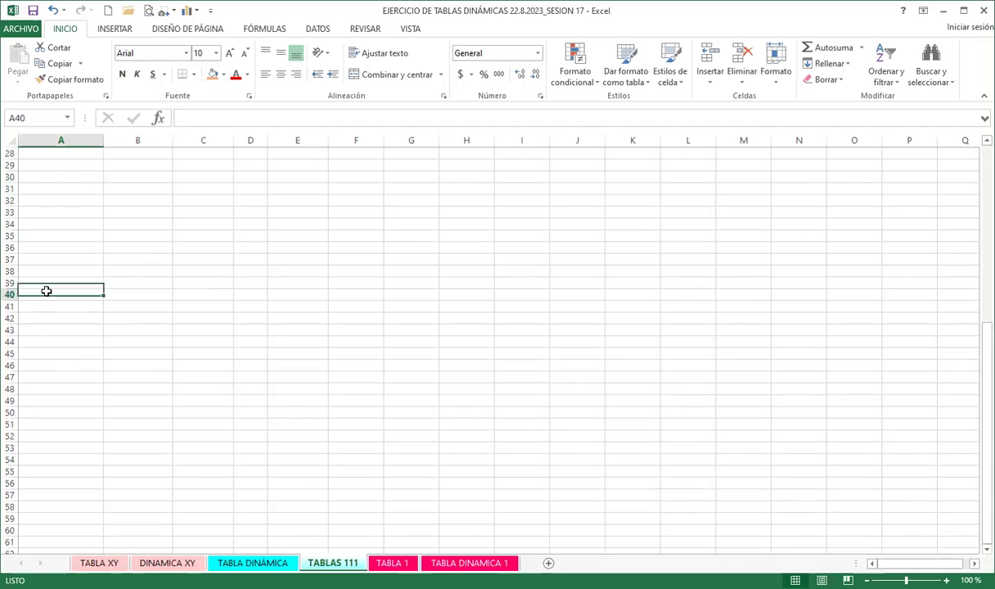
{"action": "scroll", "coordinate": [139, 305], "scroll_direction": "up", "scroll_amount": 9}
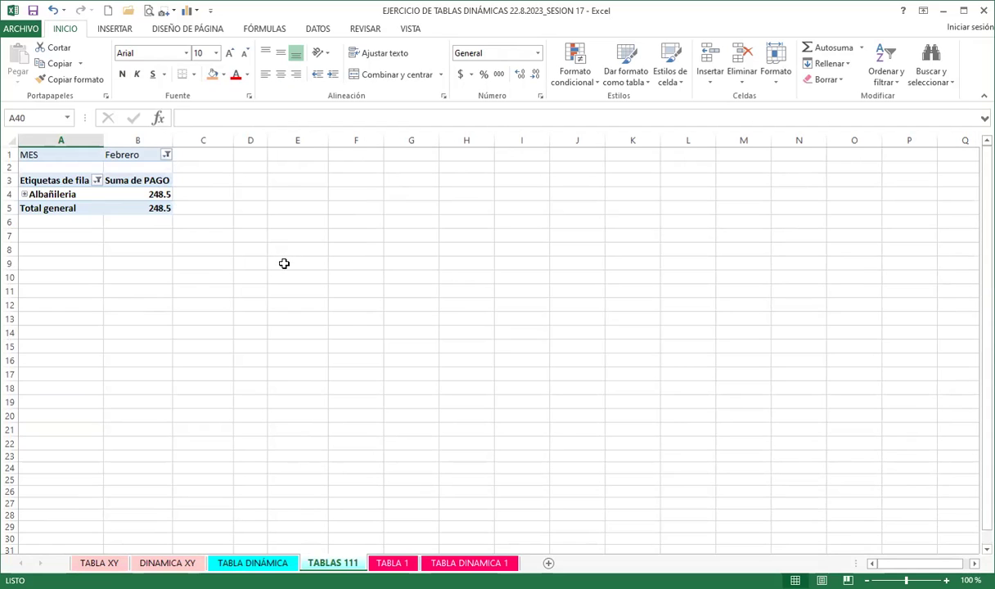
- Select empty cell A50 below the pivot so the PivotTable Fields pane closes
{"action": "scroll", "coordinate": [284, 263], "scroll_direction": "down", "scroll_amount": 9}
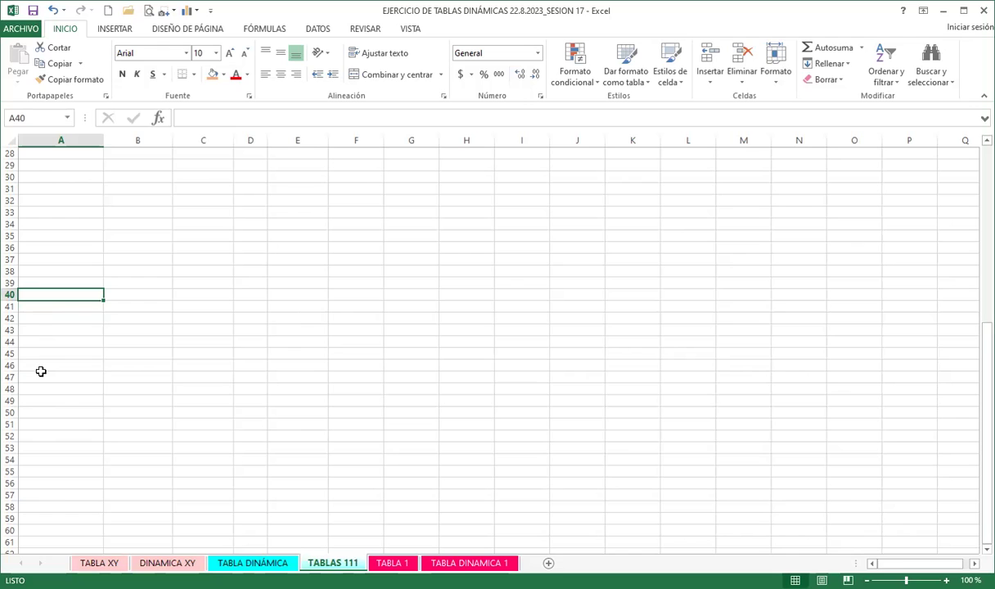
{"action": "scroll", "coordinate": [270, 327], "scroll_direction": "up", "scroll_amount": 9}
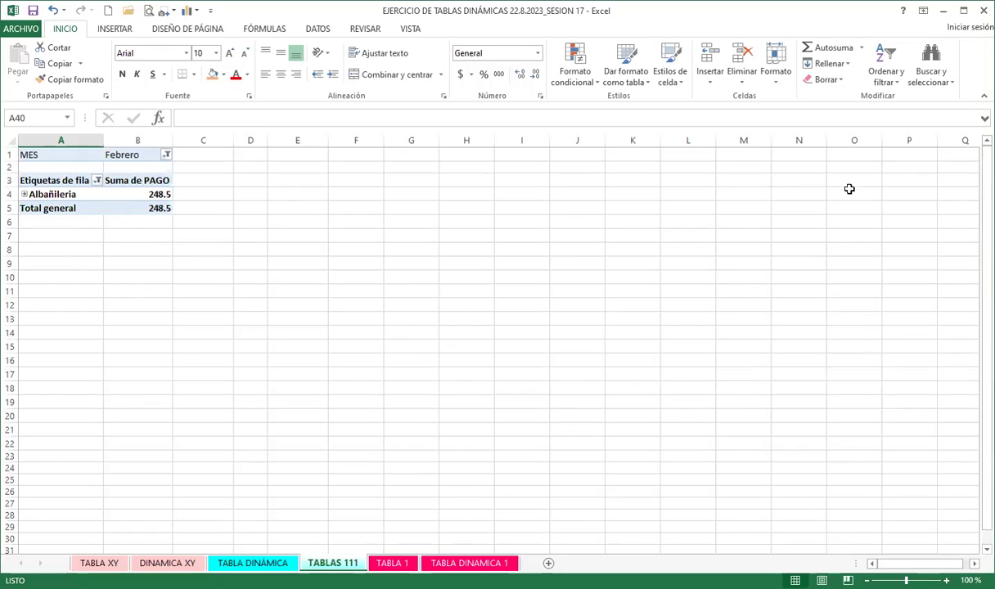
{"action": "left_click", "coordinate": [72, 194]}
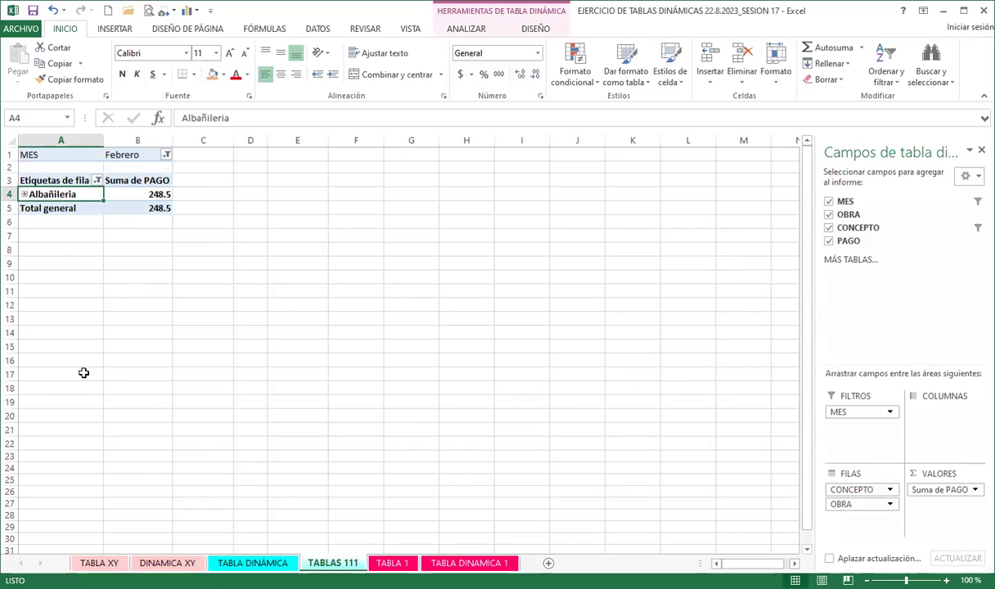
{"action": "scroll", "coordinate": [78, 374], "scroll_direction": "down", "scroll_amount": 6}
{"action": "scroll", "coordinate": [69, 377], "scroll_direction": "down", "scroll_amount": 6}
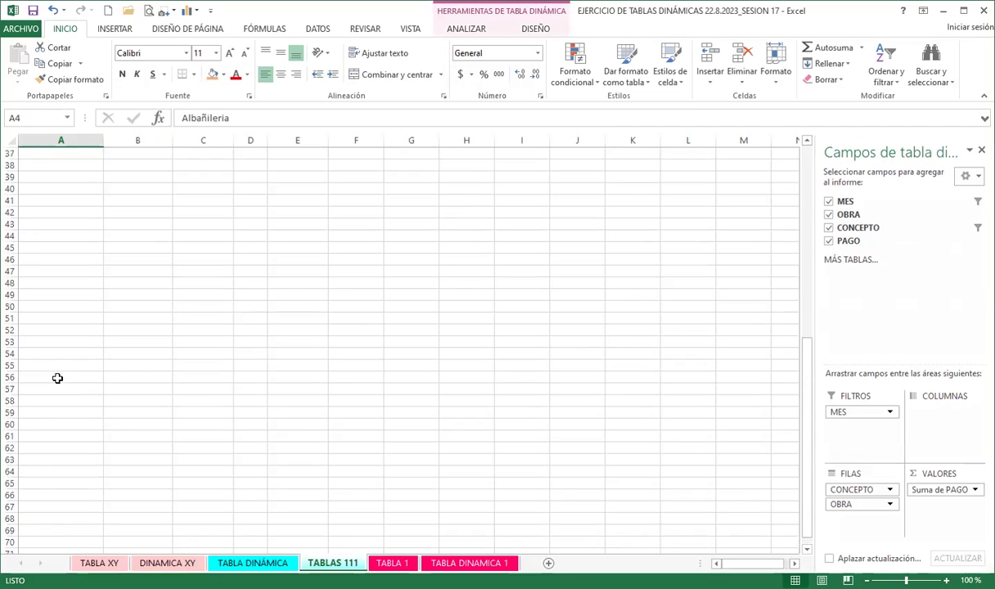
{"action": "left_click", "coordinate": [42, 307]}
{"action": "scroll", "coordinate": [104, 317], "scroll_direction": "up", "scroll_amount": 11}
{"action": "scroll", "coordinate": [65, 246], "scroll_direction": "up", "scroll_amount": 1}
{"action": "scroll", "coordinate": [108, 418], "scroll_direction": "down", "scroll_amount": 5}
{"action": "scroll", "coordinate": [108, 418], "scroll_direction": "down", "scroll_amount": 5}
{"action": "scroll", "coordinate": [107, 411], "scroll_direction": "down", "scroll_amount": 4}
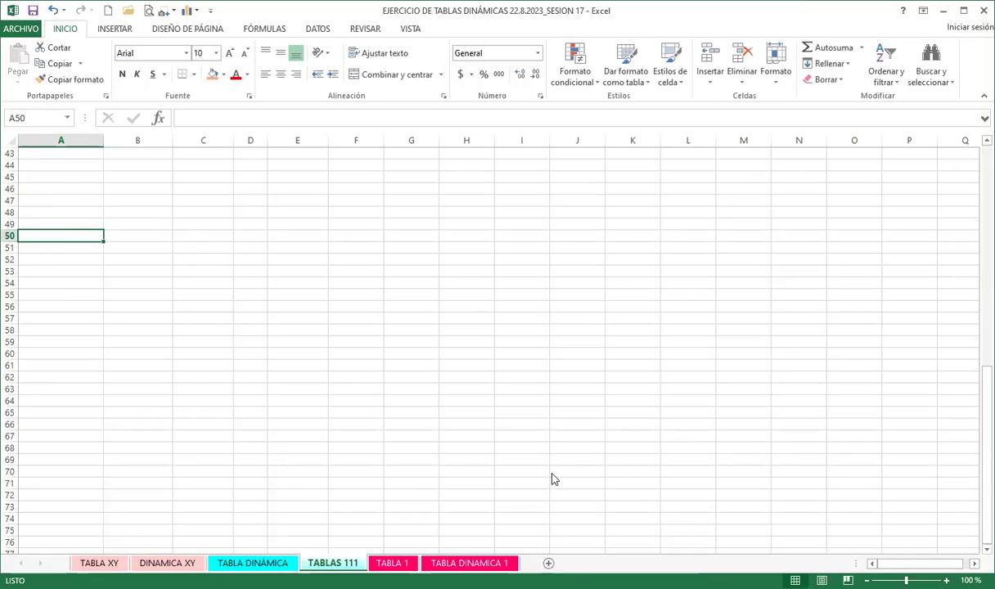
- Insert a second pivot table from the TABLA DINÁMICA data at 'TABLAS 111'!$A$50
{"action": "left_click", "coordinate": [250, 562]}
{"action": "left_click", "coordinate": [168, 319]}
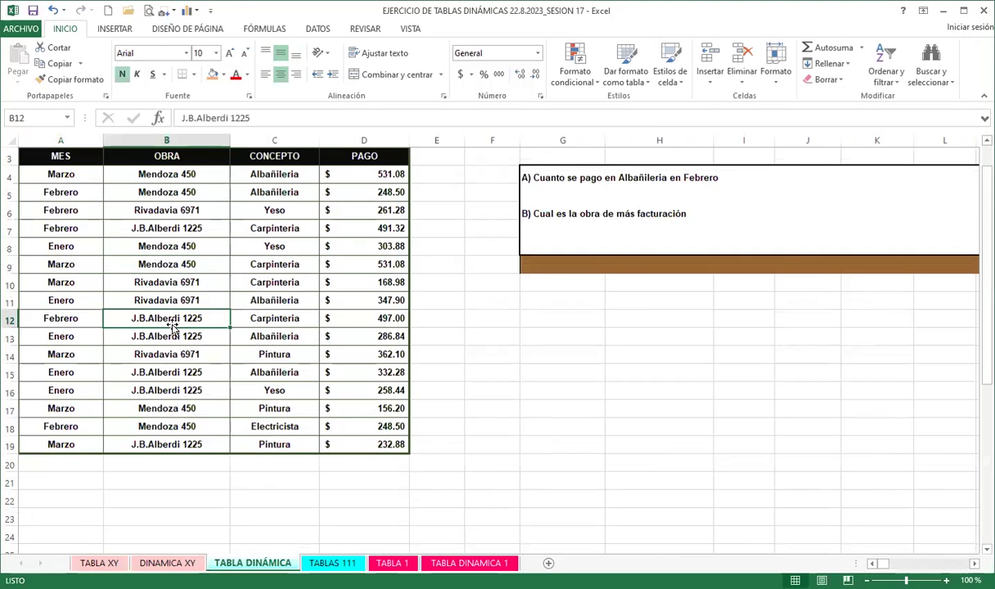
{"action": "left_click", "coordinate": [114, 30]}
{"action": "left_click", "coordinate": [22, 66]}
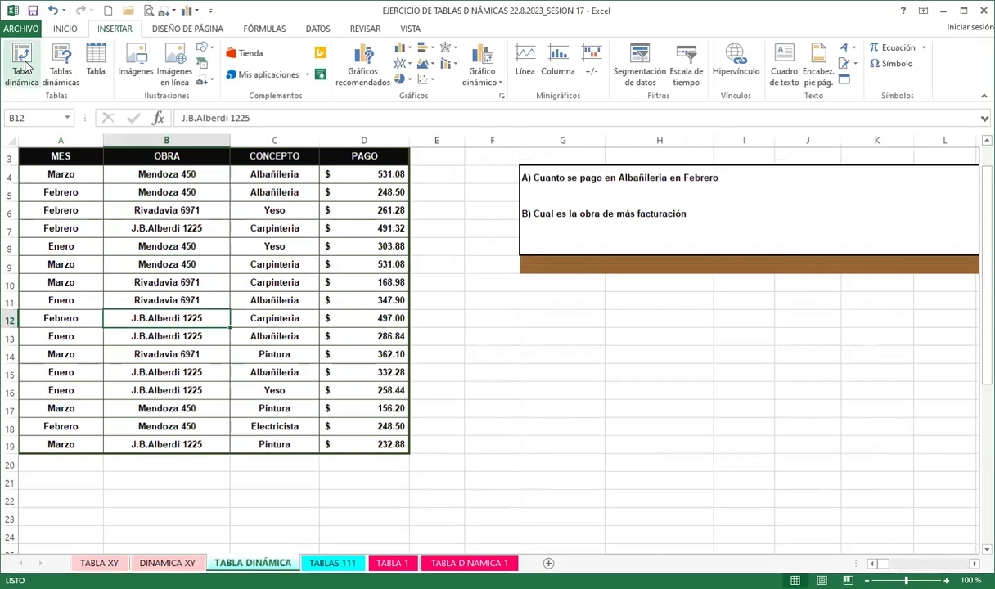
{"action": "left_click", "coordinate": [528, 256]}
{"action": "left_click", "coordinate": [564, 272]}
{"action": "left_click", "coordinate": [332, 563]}
{"action": "scroll", "coordinate": [39, 349], "scroll_direction": "up", "scroll_amount": 3}
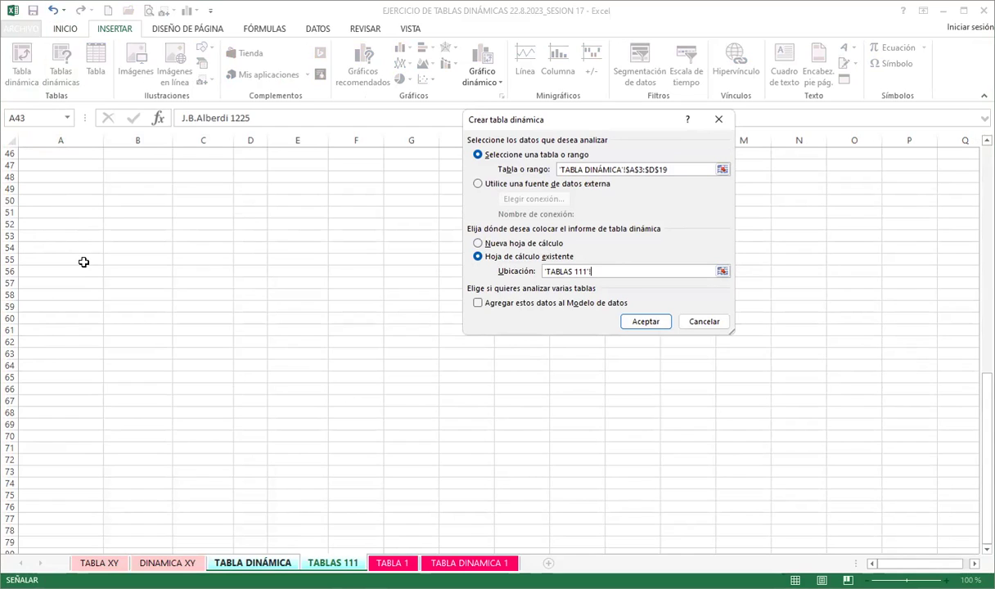
{"action": "left_click", "coordinate": [37, 201]}
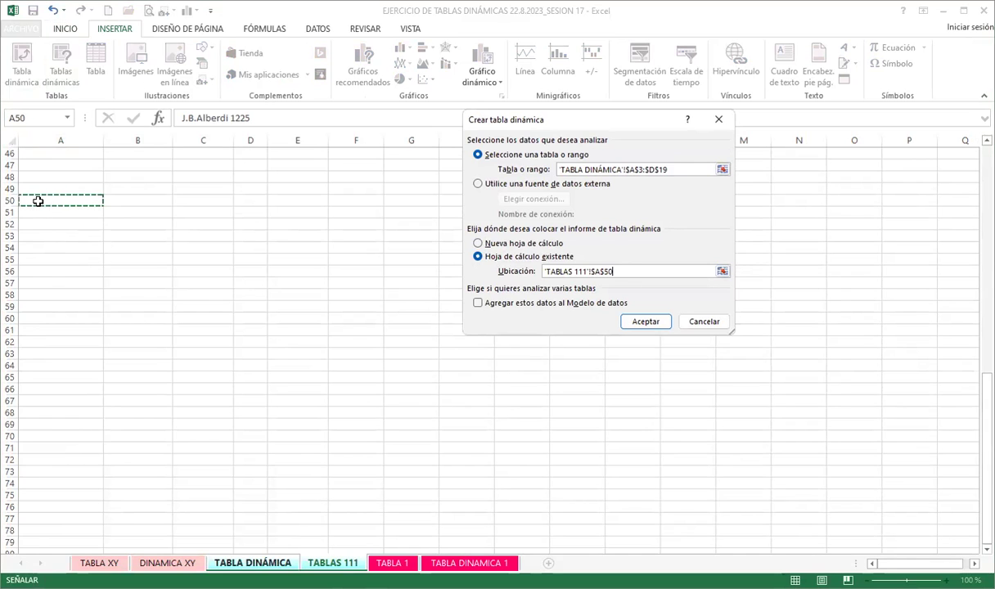
{"action": "left_click", "coordinate": [645, 322]}
- Select the existing Febrero pivot, then the new empty Tabla dinámica3, to compare their fields
{"action": "scroll", "coordinate": [376, 320], "scroll_direction": "up", "scroll_amount": 5}
{"action": "scroll", "coordinate": [339, 286], "scroll_direction": "up", "scroll_amount": 10}
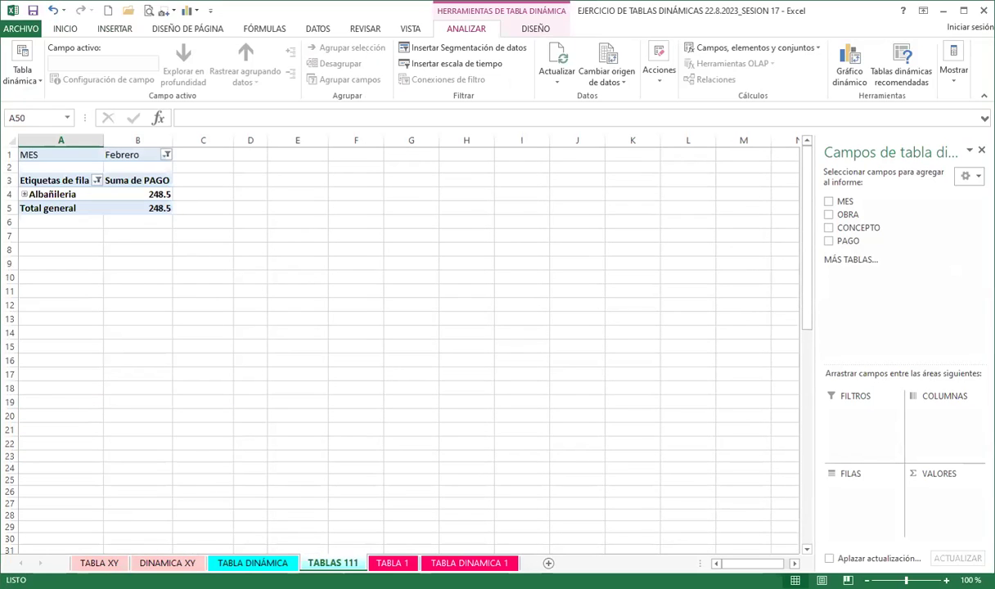
{"action": "left_click", "coordinate": [66, 180]}
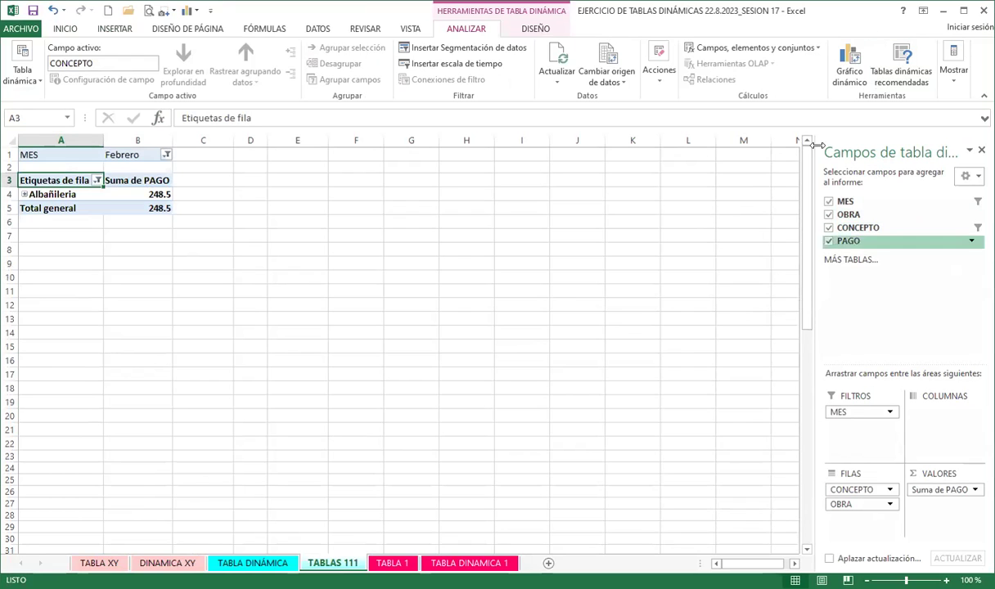
{"action": "scroll", "coordinate": [15, 324], "scroll_direction": "down", "scroll_amount": 9}
{"action": "scroll", "coordinate": [15, 323], "scroll_direction": "down", "scroll_amount": 5}
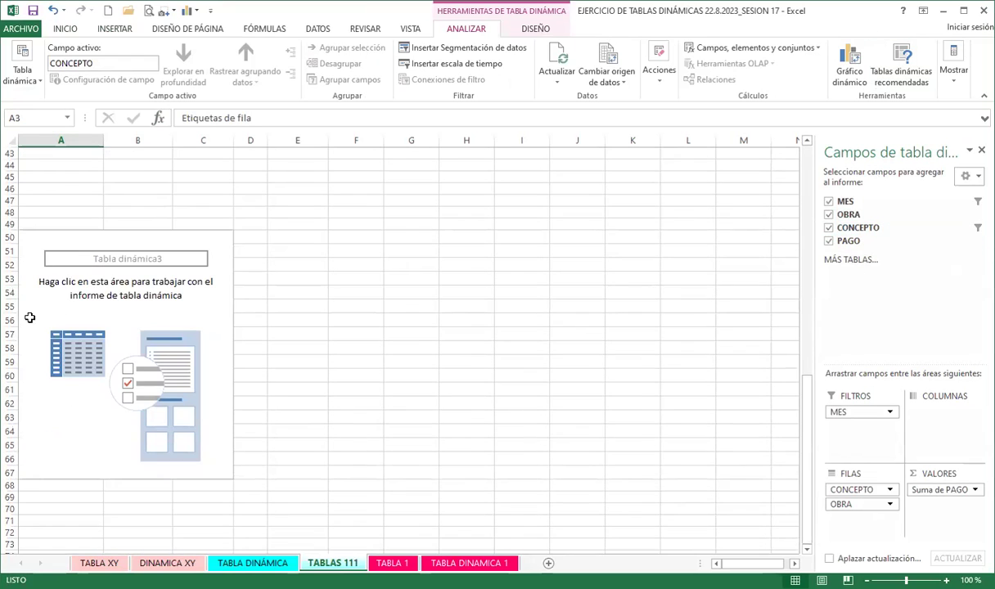
{"action": "left_click", "coordinate": [57, 316]}
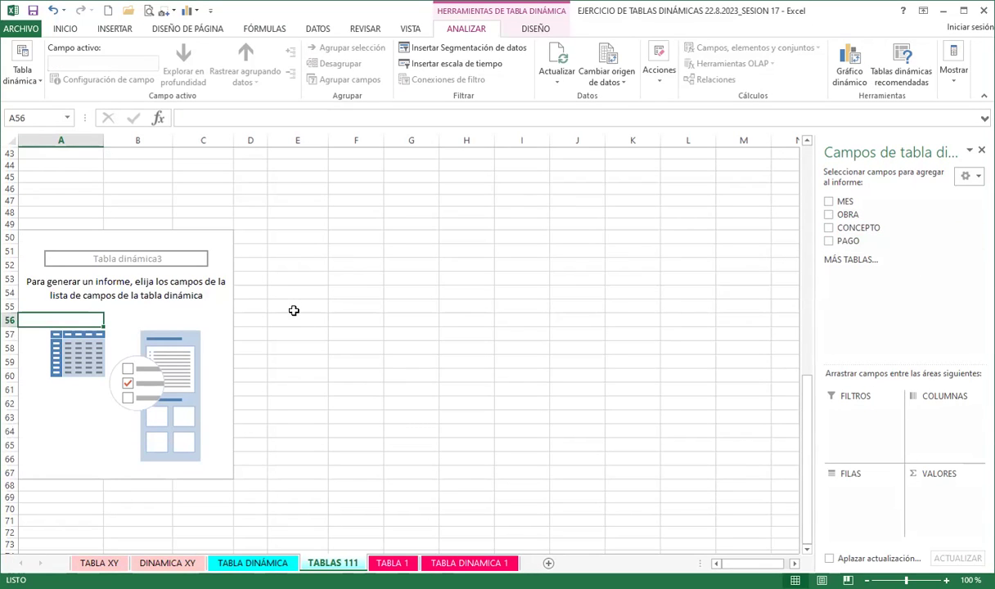
{"action": "scroll", "coordinate": [277, 306], "scroll_direction": "up", "scroll_amount": 6}
{"action": "scroll", "coordinate": [277, 306], "scroll_direction": "up", "scroll_amount": 8}
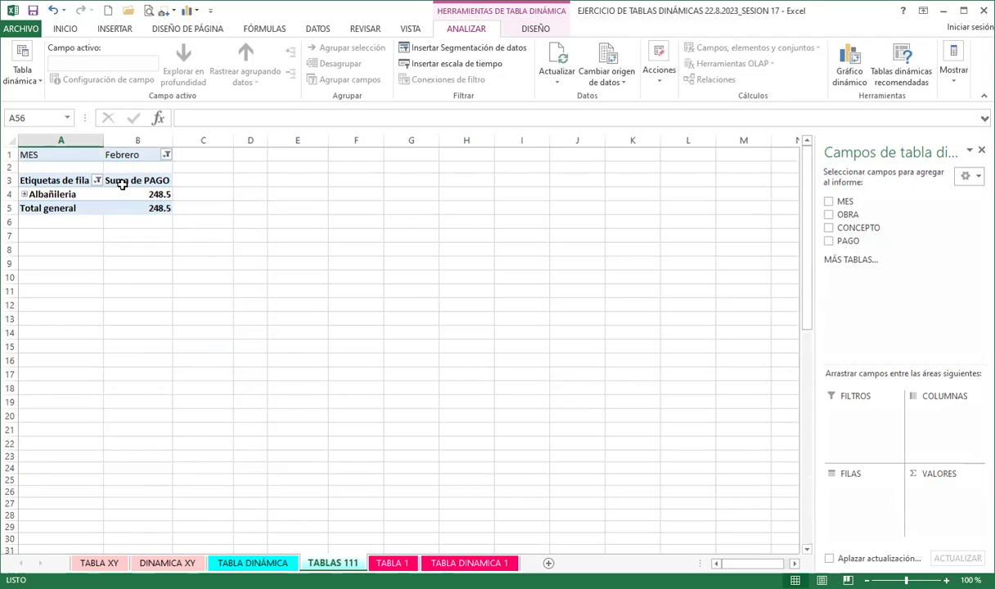
{"action": "scroll", "coordinate": [109, 310], "scroll_direction": "down", "scroll_amount": 5}
{"action": "scroll", "coordinate": [78, 367], "scroll_direction": "down", "scroll_amount": 5}
{"action": "scroll", "coordinate": [82, 349], "scroll_direction": "down", "scroll_amount": 4}
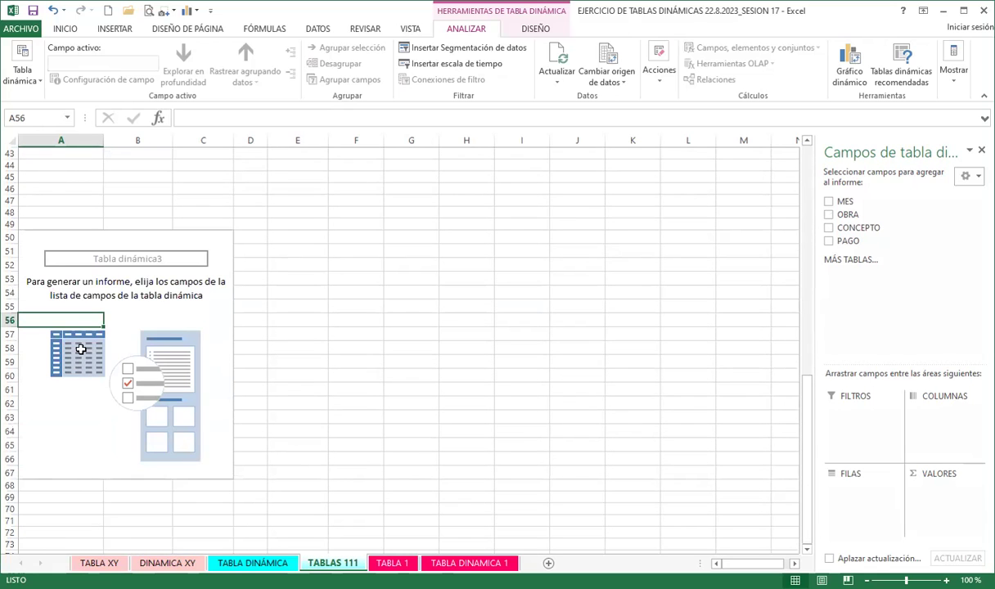
{"action": "scroll", "coordinate": [116, 284], "scroll_direction": "up", "scroll_amount": 5}
{"action": "scroll", "coordinate": [84, 242], "scroll_direction": "up", "scroll_amount": 9}
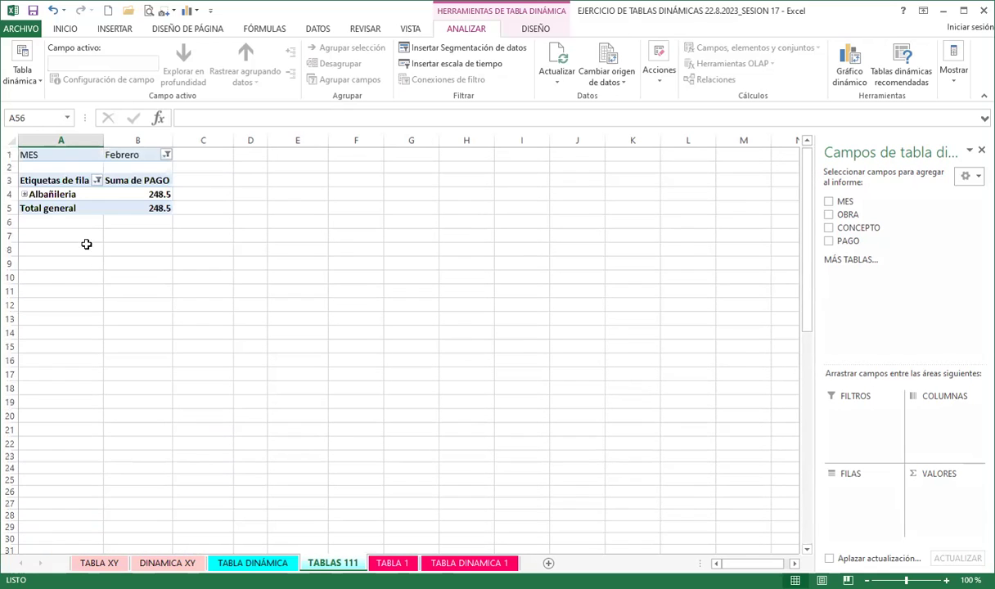
{"action": "left_click", "coordinate": [111, 205]}
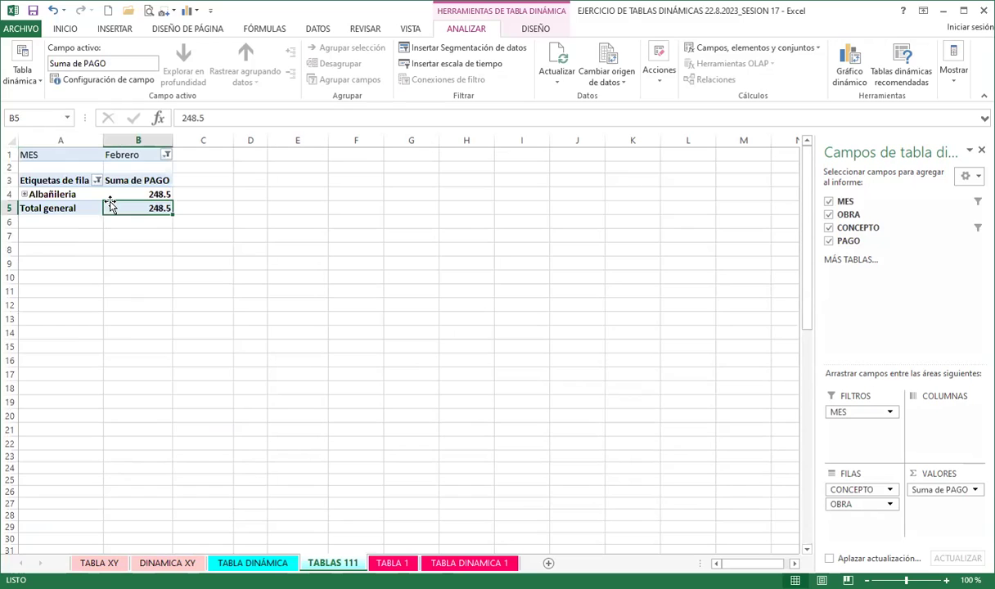
{"action": "scroll", "coordinate": [105, 338], "scroll_direction": "down", "scroll_amount": 10}
{"action": "scroll", "coordinate": [105, 351], "scroll_direction": "down", "scroll_amount": 1}
{"action": "scroll", "coordinate": [84, 356], "scroll_direction": "down", "scroll_amount": 4}
{"action": "left_click", "coordinate": [82, 366]}
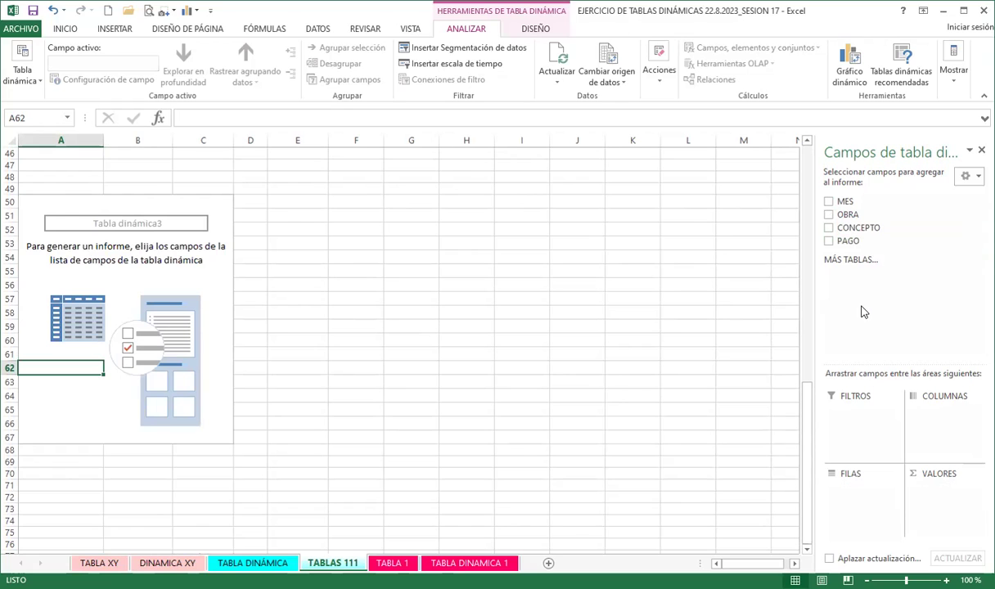
{"action": "scroll", "coordinate": [159, 302], "scroll_direction": "up", "scroll_amount": 5}
{"action": "scroll", "coordinate": [159, 287], "scroll_direction": "up", "scroll_amount": 5}
{"action": "scroll", "coordinate": [153, 284], "scroll_direction": "up", "scroll_amount": 5}
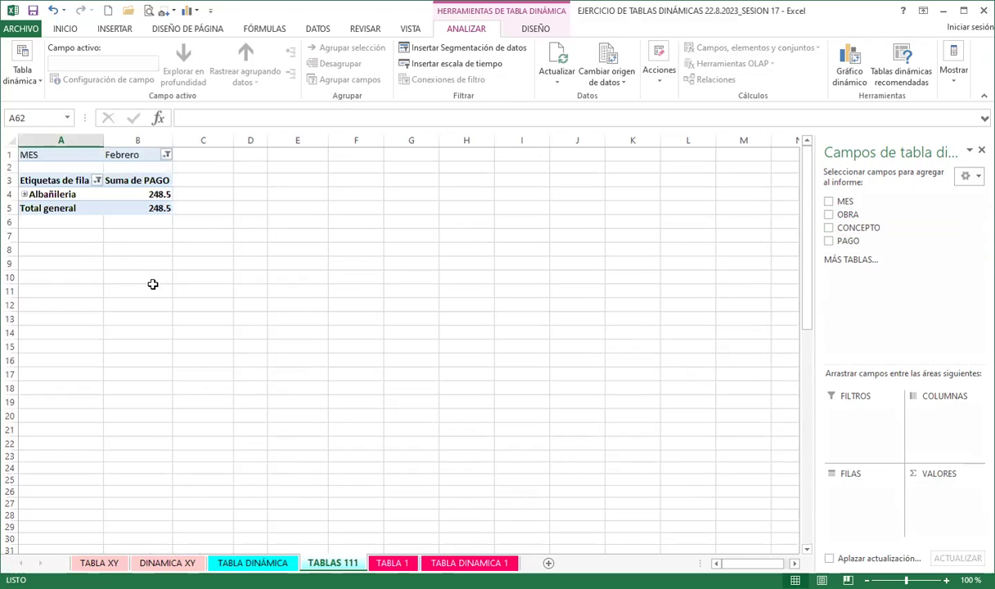
{"action": "left_click", "coordinate": [107, 196]}
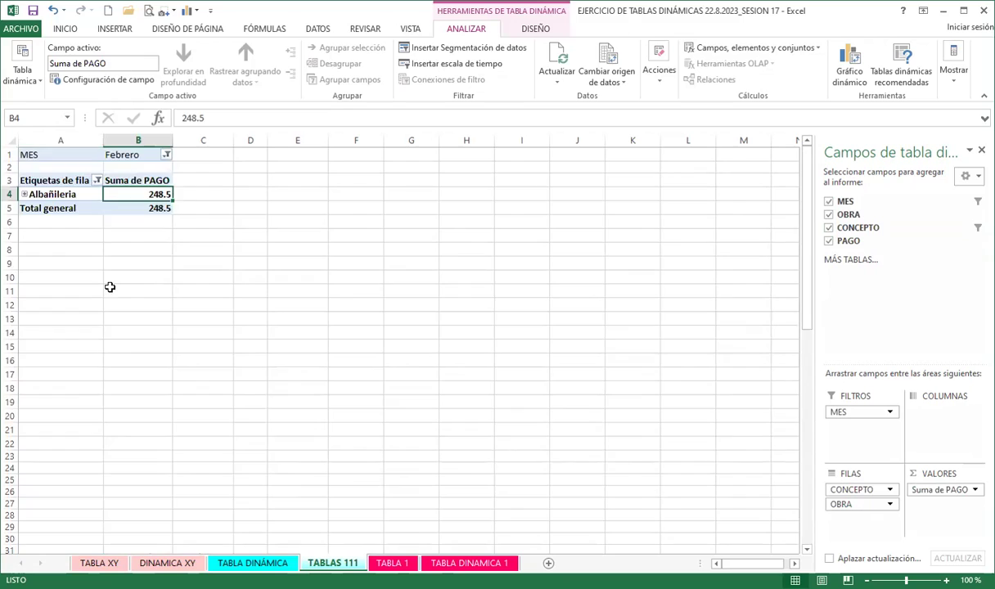
{"action": "scroll", "coordinate": [109, 286], "scroll_direction": "down", "scroll_amount": 10}
{"action": "scroll", "coordinate": [128, 340], "scroll_direction": "down", "scroll_amount": 3}
{"action": "scroll", "coordinate": [93, 325], "scroll_direction": "down", "scroll_amount": 3}
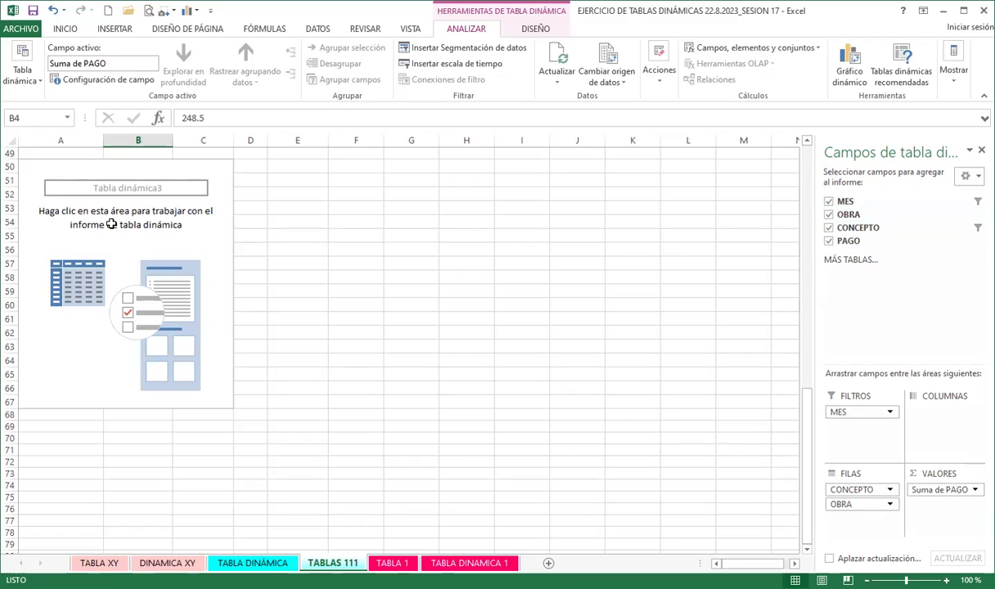
{"action": "scroll", "coordinate": [106, 222], "scroll_direction": "up", "scroll_amount": 3}
{"action": "scroll", "coordinate": [110, 233], "scroll_direction": "up", "scroll_amount": 11}
{"action": "scroll", "coordinate": [115, 241], "scroll_direction": "up", "scroll_amount": 2}
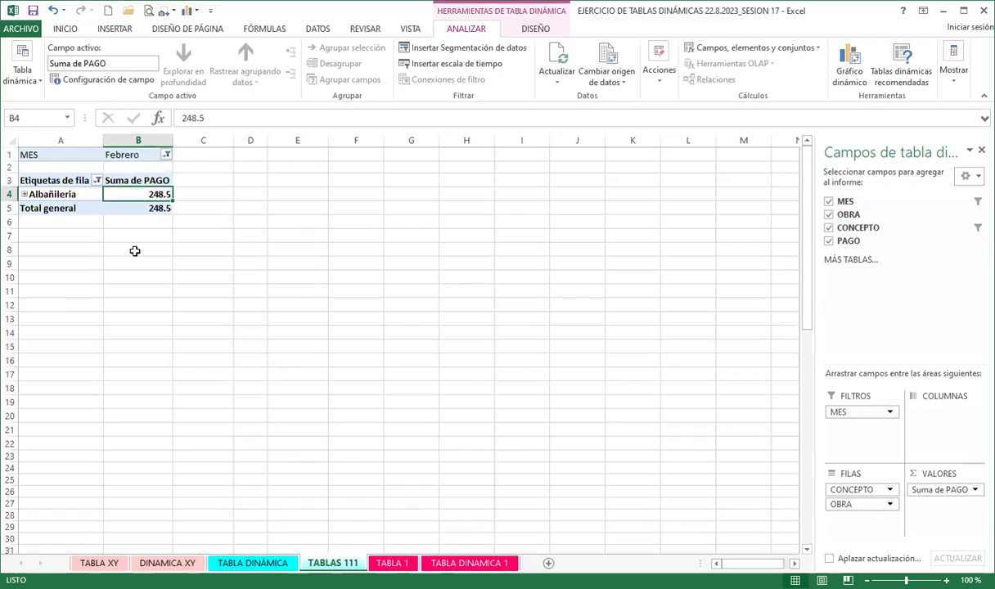
{"action": "left_click", "coordinate": [64, 183]}
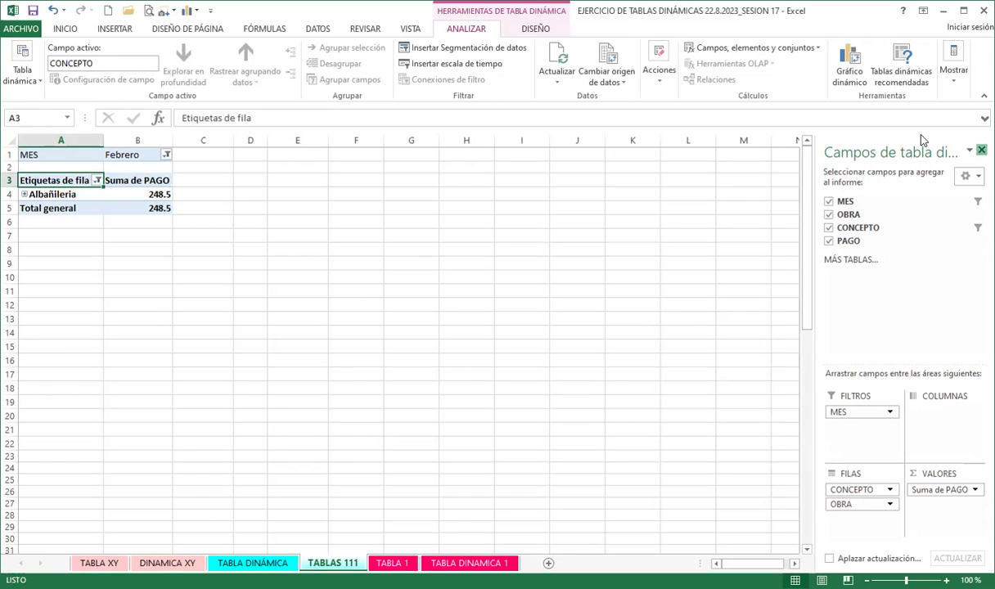
- Select the Albañilería pivot and show its field list again
{"action": "left_click", "coordinate": [58, 194]}
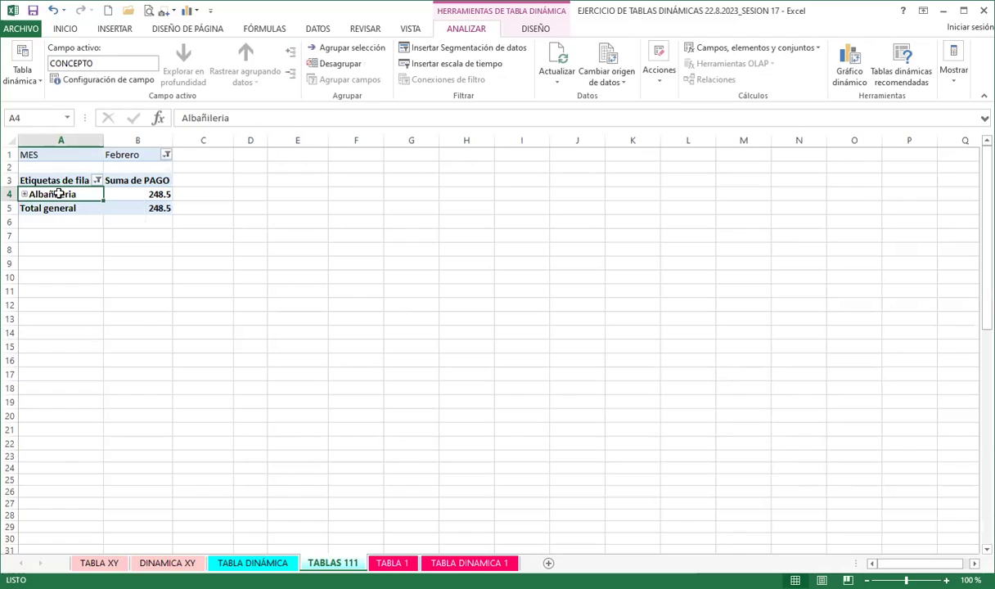
{"action": "left_click", "coordinate": [954, 86]}
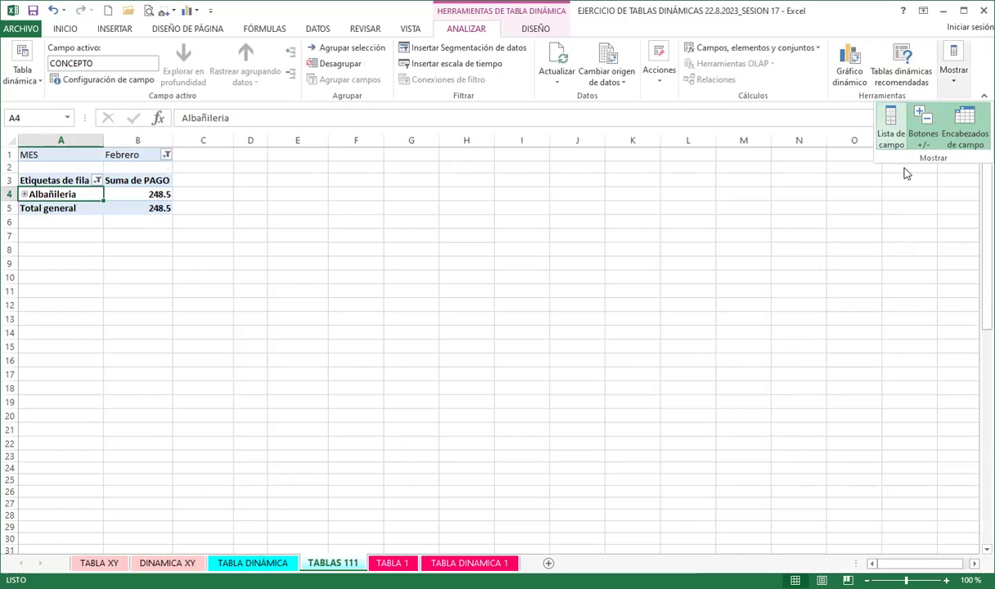
{"action": "left_click", "coordinate": [891, 135]}
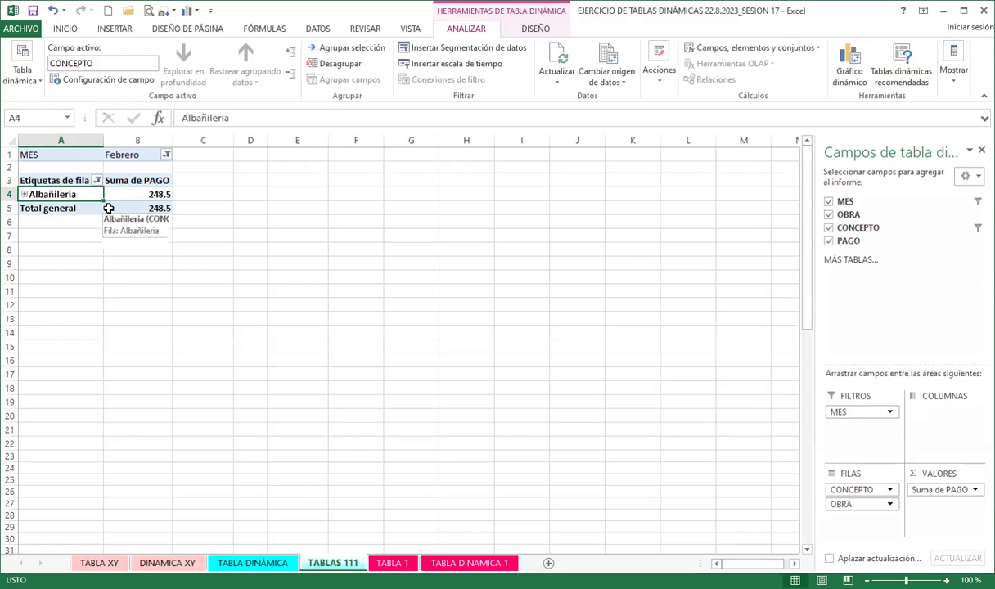
- Rename the pivot table to TABLA_111_1
{"action": "left_click", "coordinate": [21, 78]}
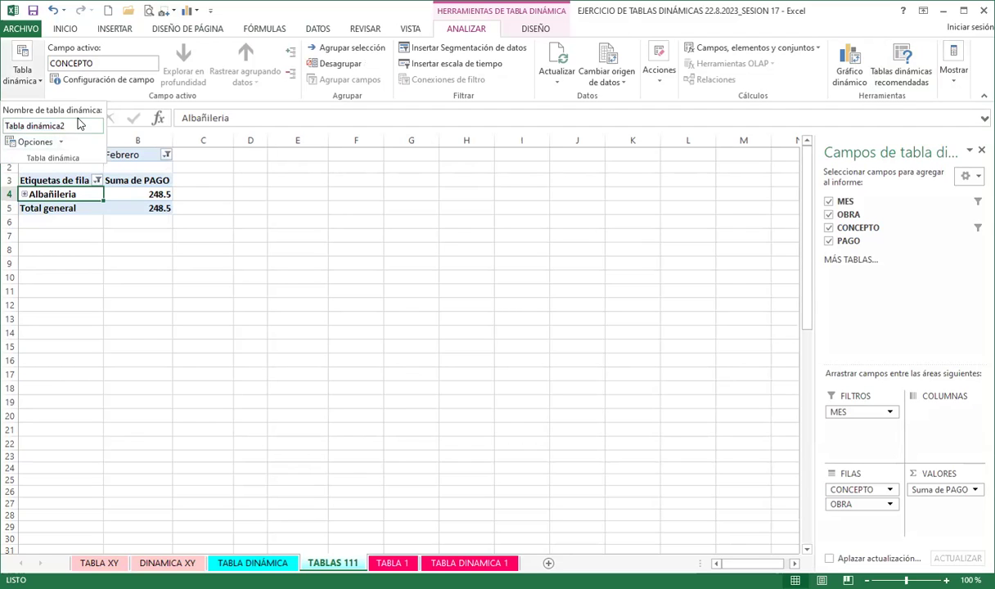
{"action": "left_click_drag", "start_coordinate": [74, 125], "coordinate": [7, 126]}
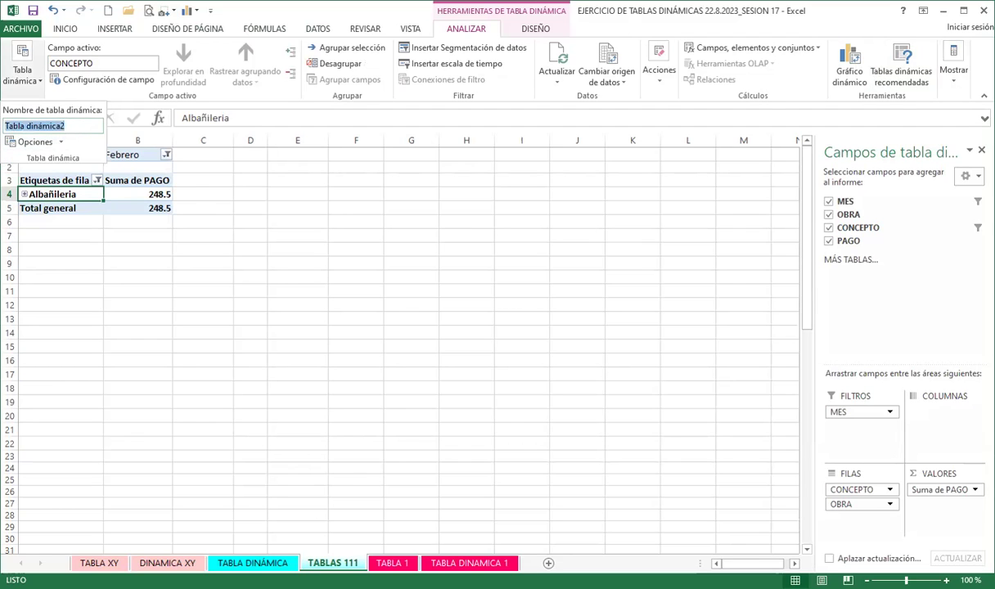
{"action": "key", "text": "BackSpace"}
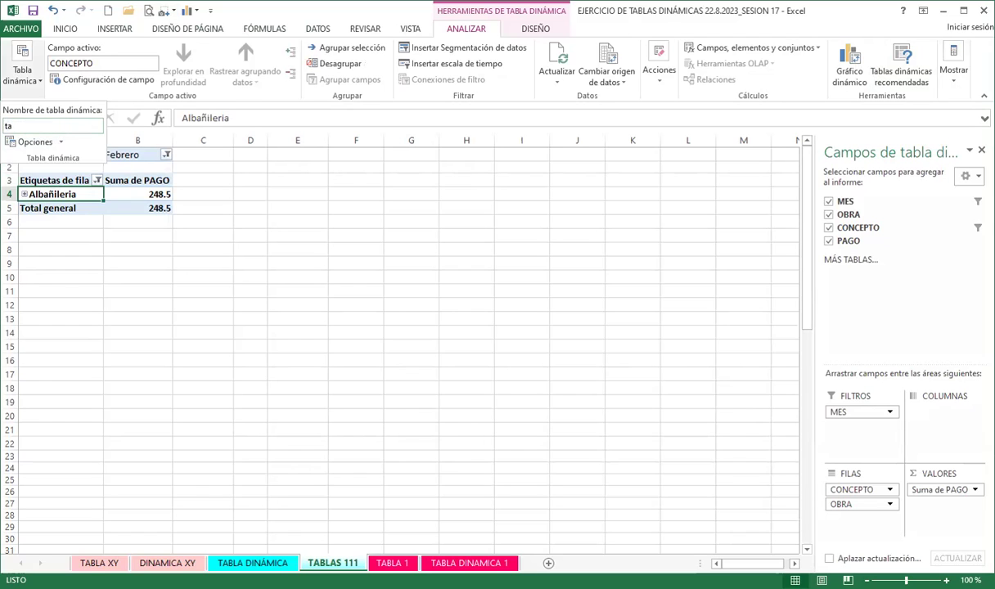
{"action": "type", "text": "TABLA_"}
{"action": "type", "text": "111_1"}
- Name the empty pivot table at A50 'TABLA_111_2'
{"action": "scroll", "coordinate": [177, 248], "scroll_direction": "down", "scroll_amount": 12}
{"action": "left_click", "coordinate": [82, 350]}
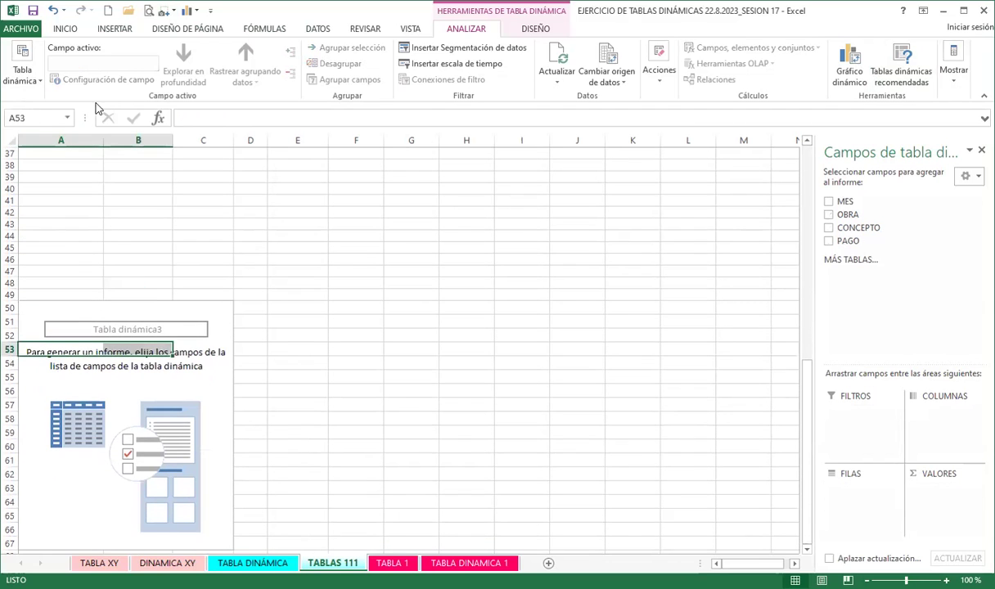
{"action": "left_click", "coordinate": [155, 334]}
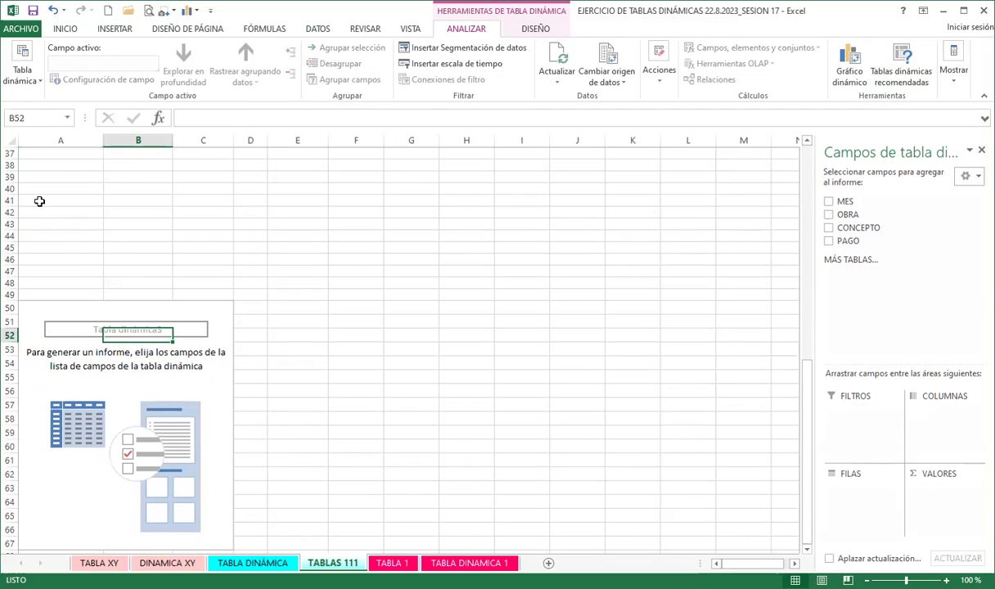
{"action": "left_click", "coordinate": [31, 81]}
{"action": "type", "text": "TABL"}
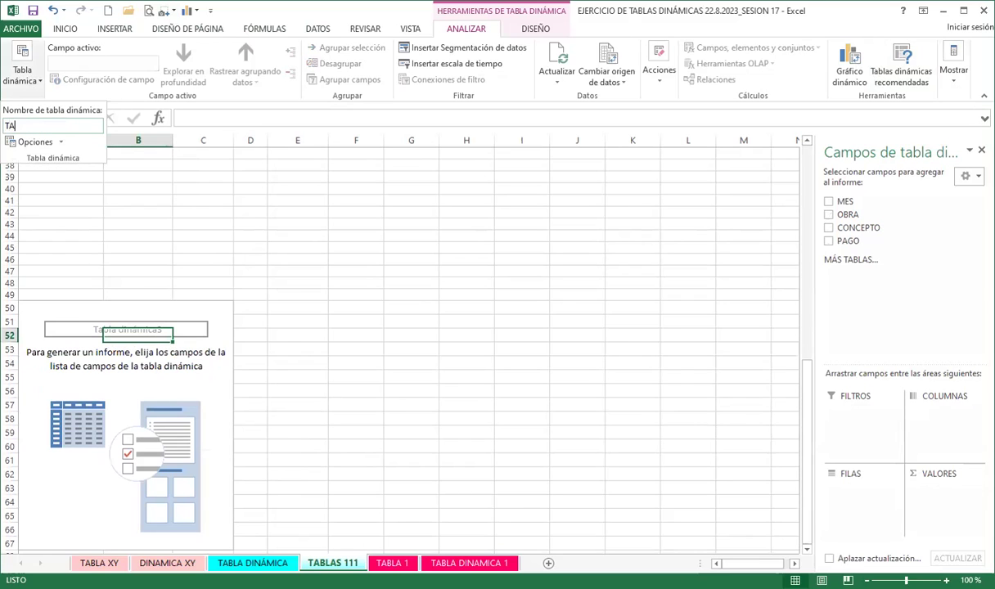
{"action": "type", "text": "A"}
{"action": "type", "text": "_111"}
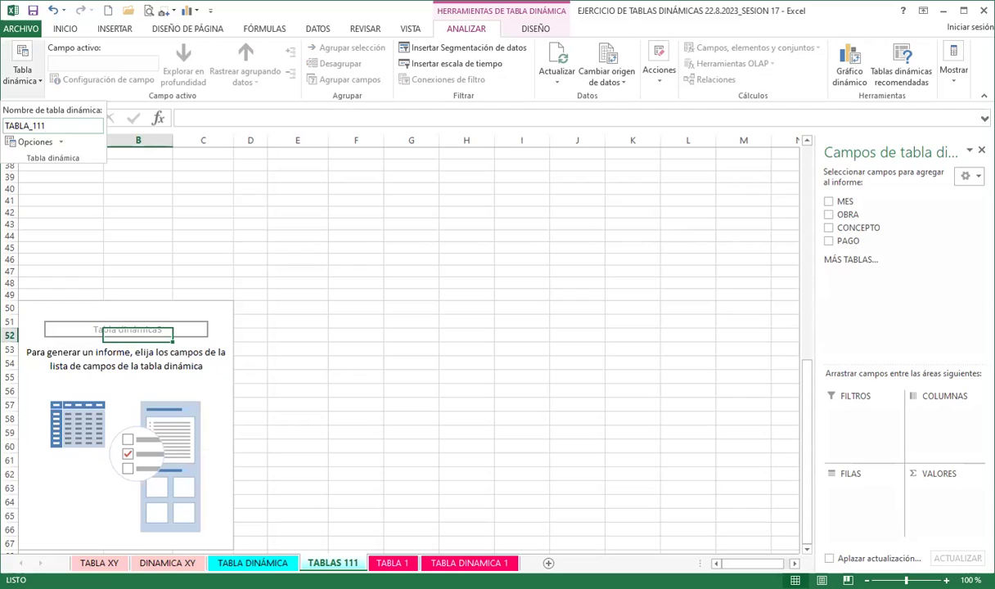
{"action": "type", "text": "_2"}
{"action": "key", "text": "Return"}
- Compare with the existing pivot and verify TABLA_111_2's name, ending on the TABLA DINÁMICA sheet
{"action": "scroll", "coordinate": [197, 291], "scroll_direction": "up", "scroll_amount": 12}
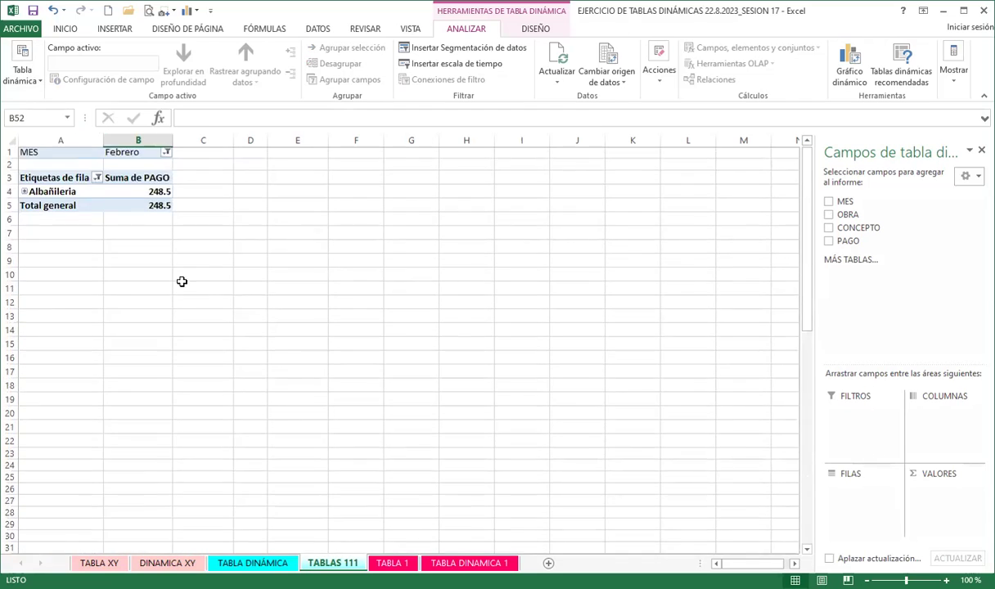
{"action": "left_click", "coordinate": [72, 180]}
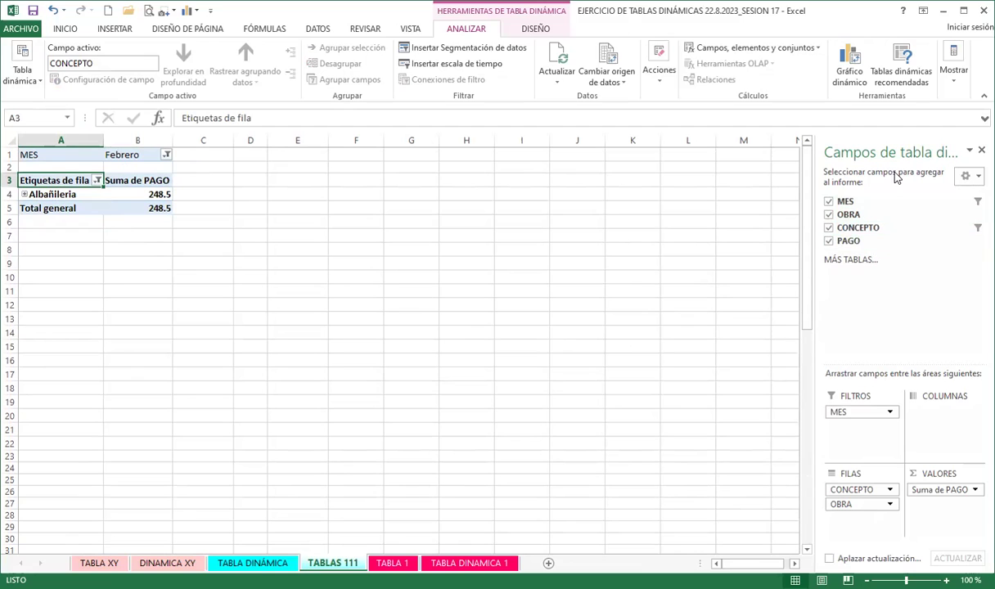
{"action": "scroll", "coordinate": [122, 290], "scroll_direction": "down", "scroll_amount": 5}
{"action": "scroll", "coordinate": [110, 305], "scroll_direction": "down", "scroll_amount": 5}
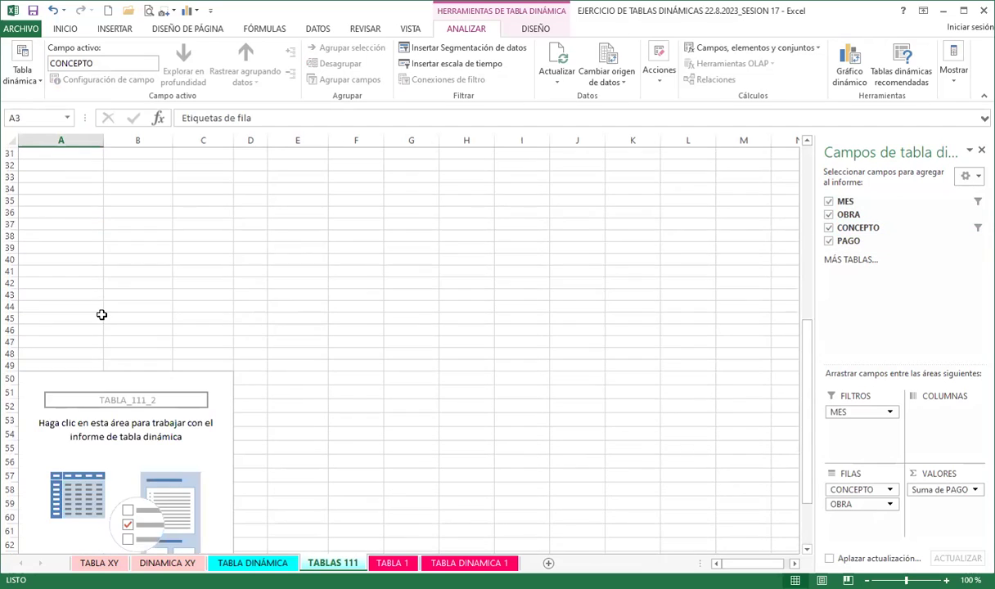
{"action": "scroll", "coordinate": [101, 314], "scroll_direction": "down", "scroll_amount": 5}
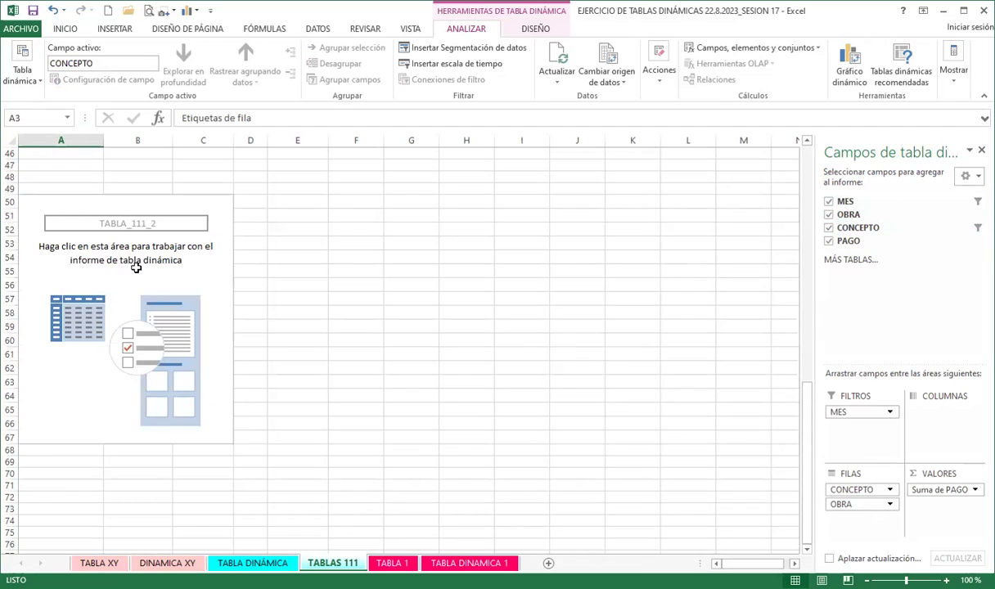
{"action": "left_click", "coordinate": [144, 260]}
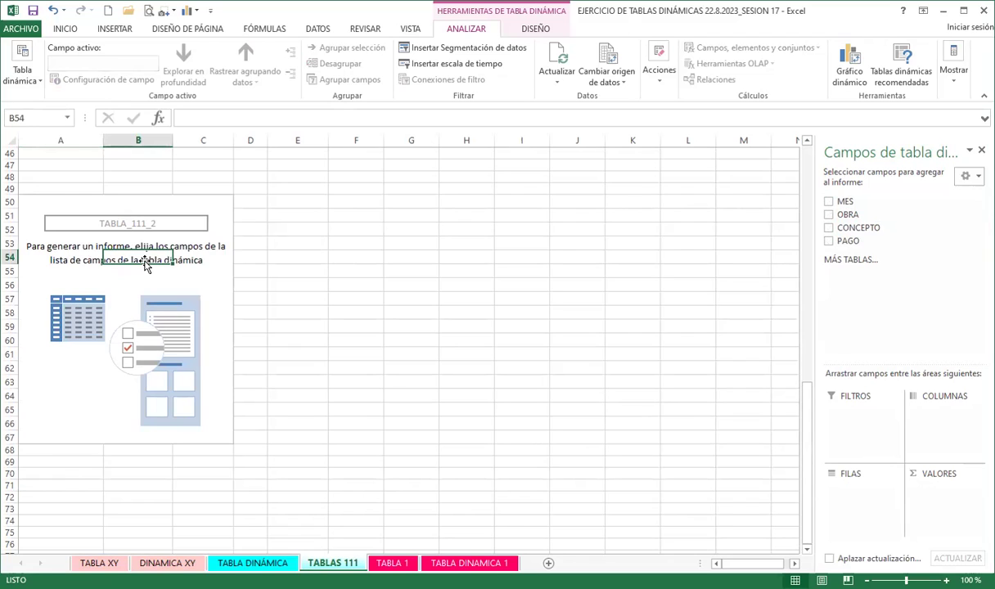
{"action": "left_click", "coordinate": [34, 86]}
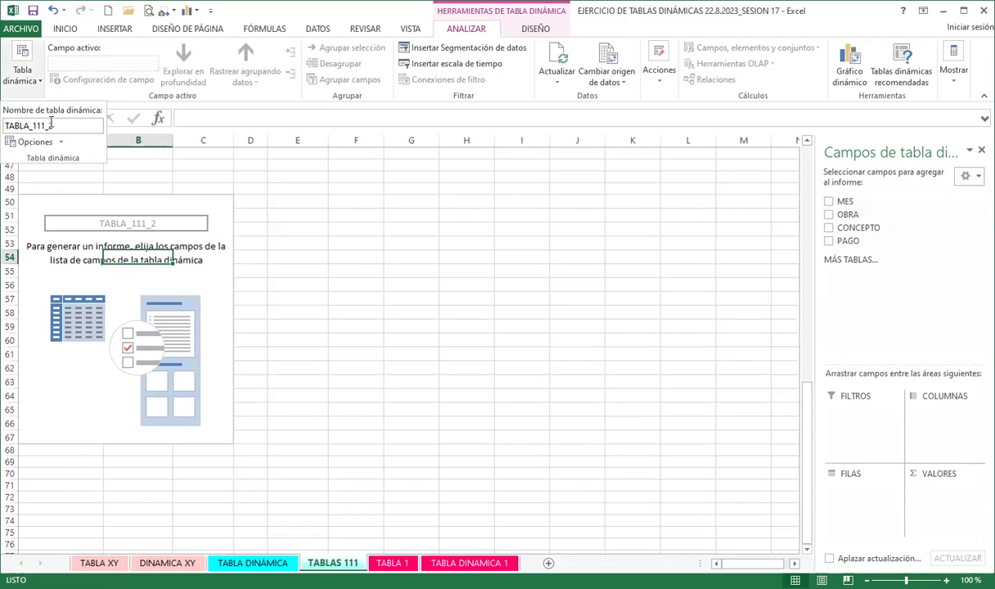
{"action": "left_click", "coordinate": [186, 263]}
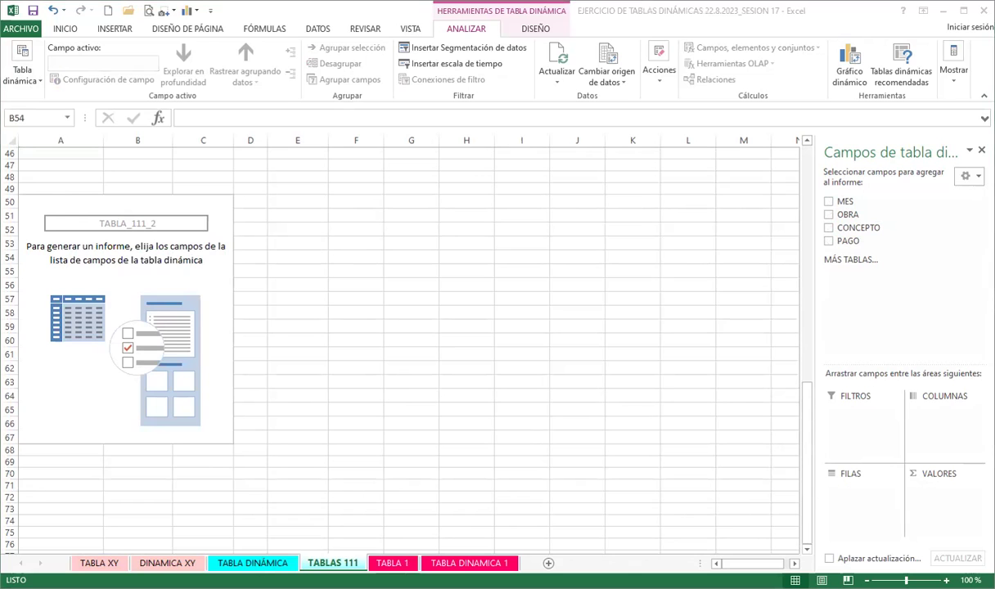
{"action": "left_click", "coordinate": [253, 563]}
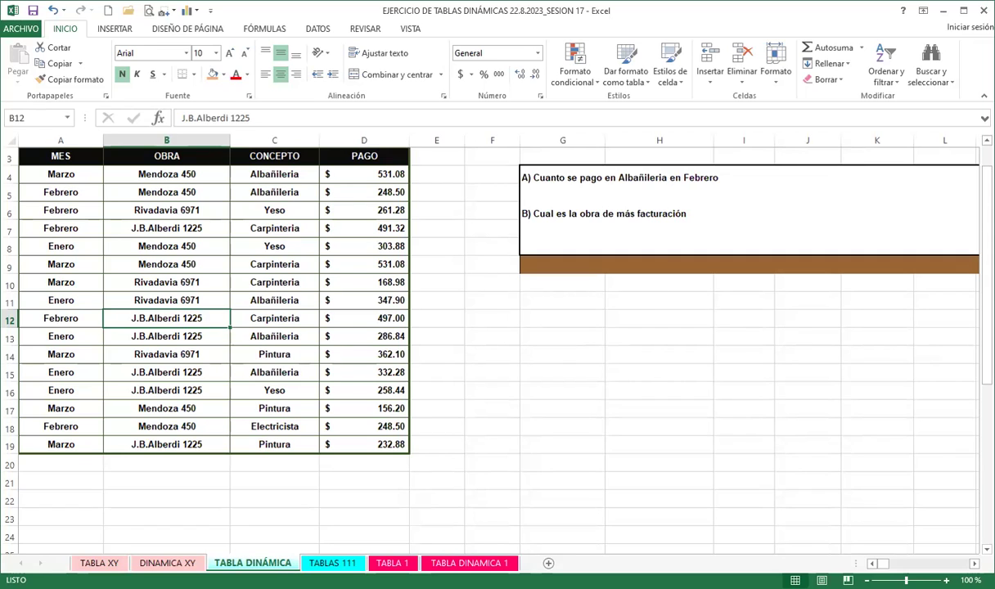
- Return to TABLAS 111 and activate the empty TABLA_111_2 pivot to show its fields
{"action": "left_click", "coordinate": [332, 563]}
{"action": "left_click", "coordinate": [129, 384]}
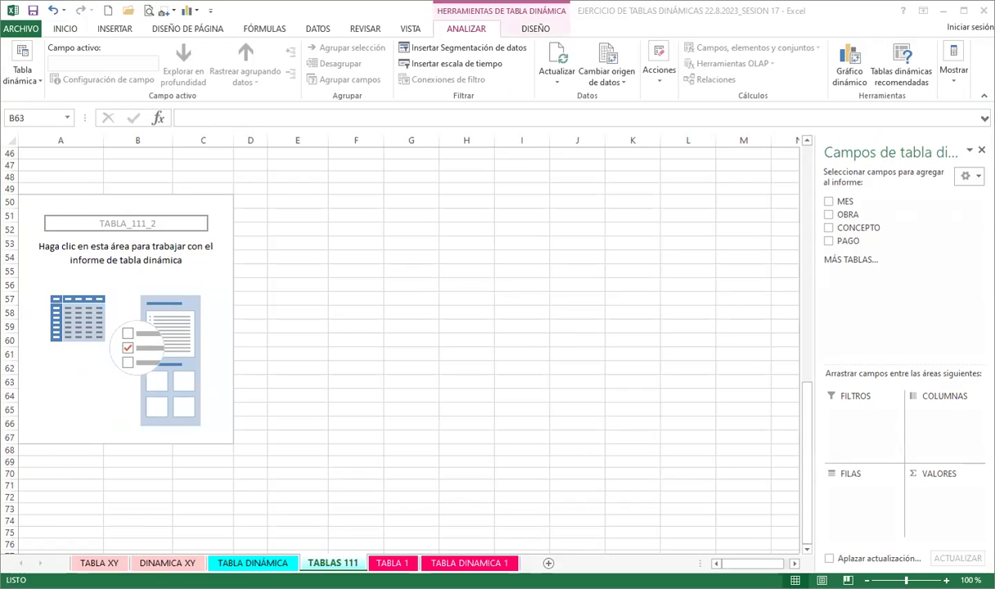
- Add OBRA as row labels and PAGO as summed values, then view the TABLA DINÁMICA sheet
{"action": "left_click", "coordinate": [828, 215]}
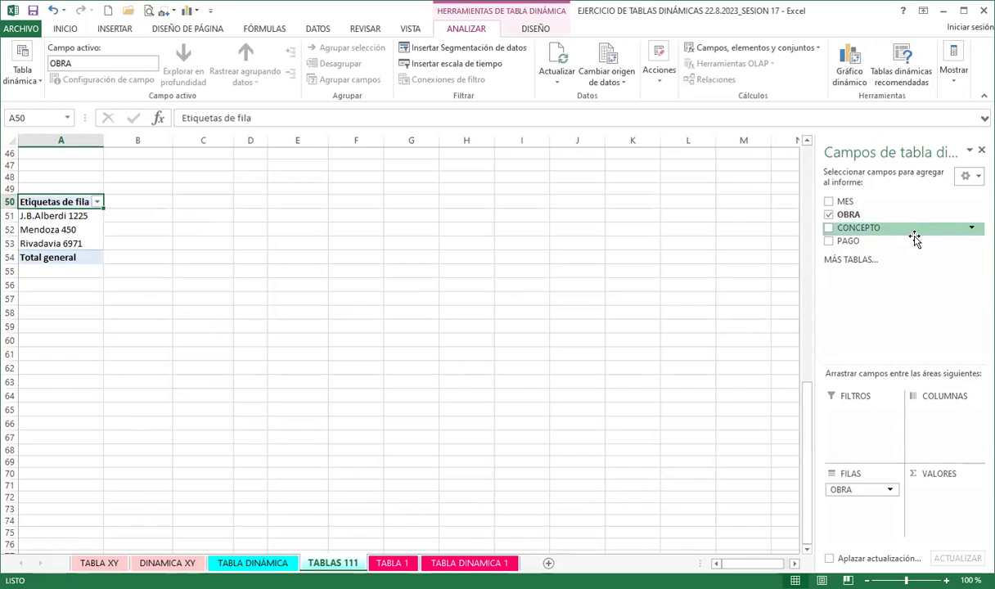
{"action": "left_click", "coordinate": [833, 243]}
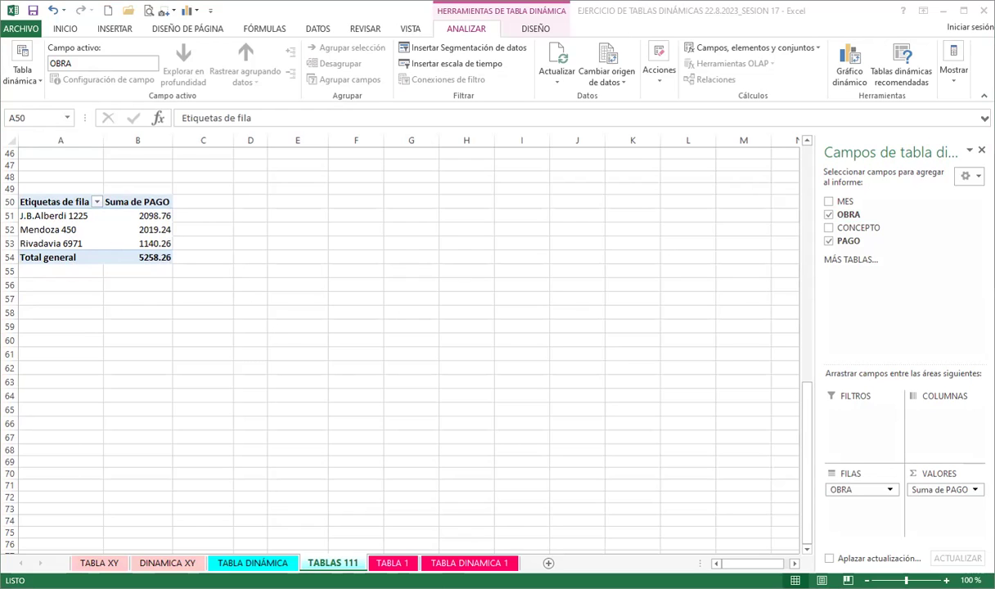
{"action": "left_click", "coordinate": [254, 563]}
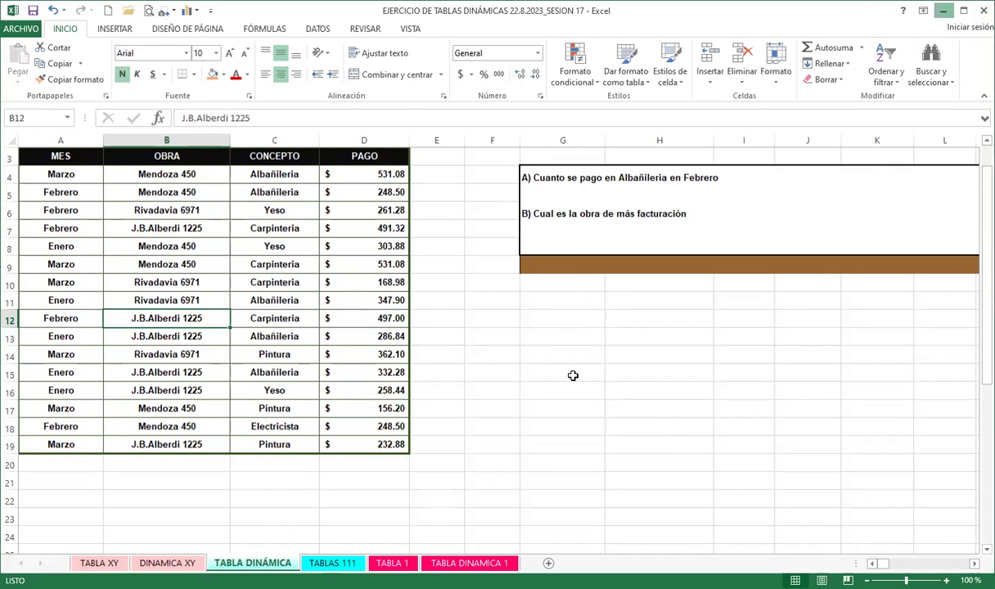
- Check the OBRA and PAGO source headers against the pivot, ending on TABLAS 111
{"action": "key", "text": "ctrl+Page_Down"}
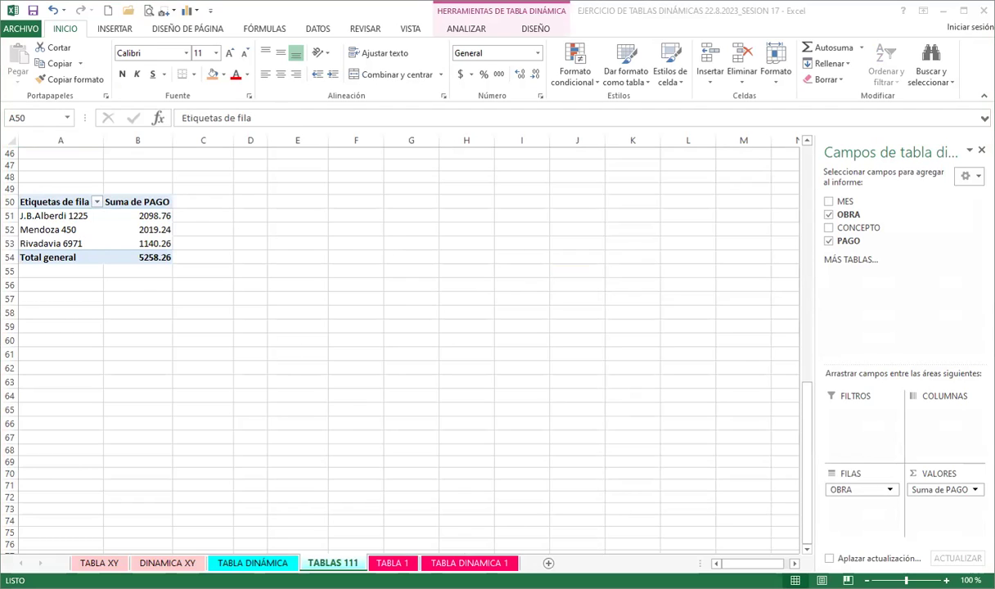
{"action": "left_click", "coordinate": [255, 563]}
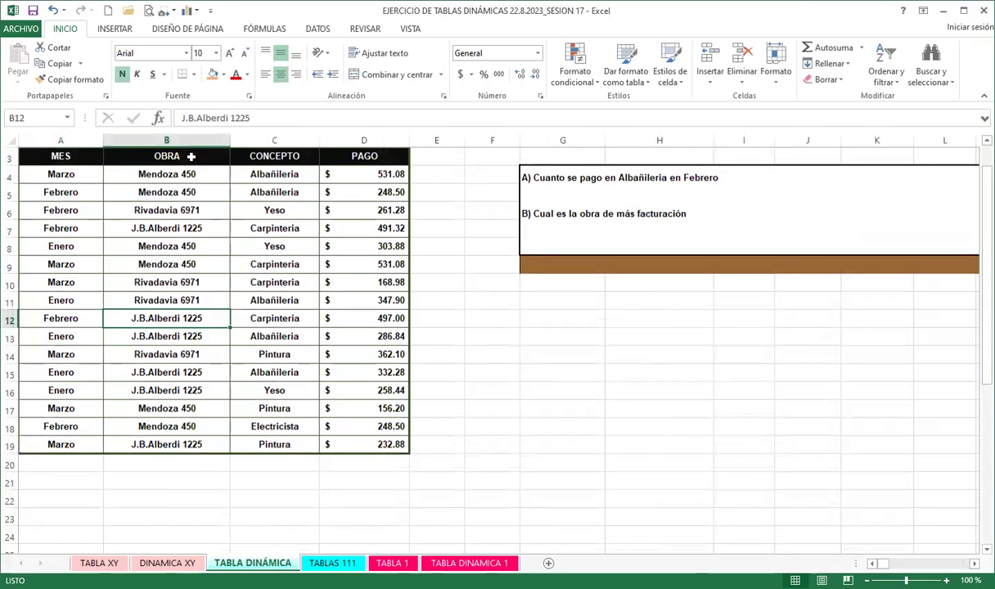
{"action": "left_click", "coordinate": [182, 151]}
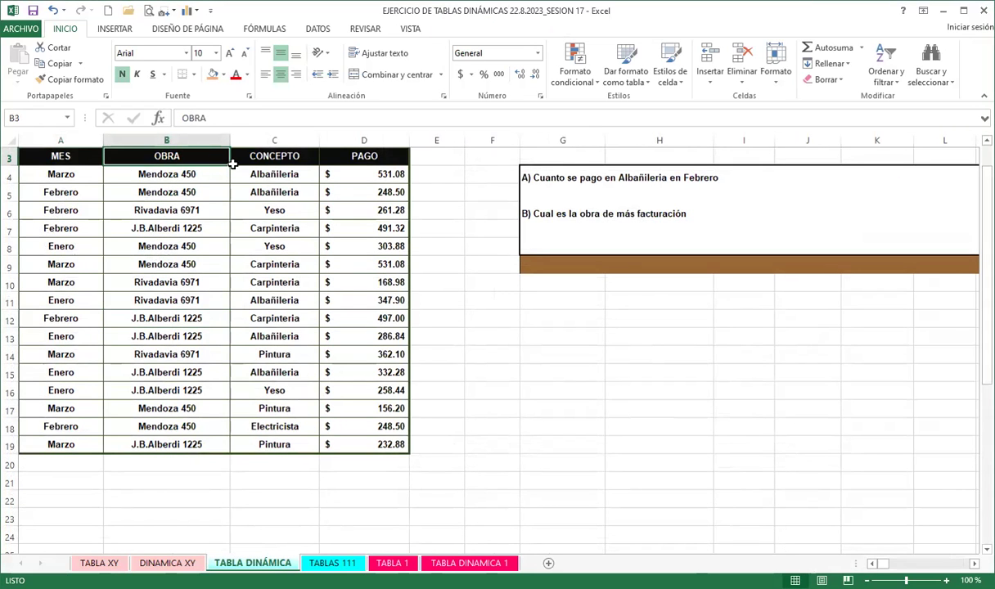
{"action": "left_click", "coordinate": [373, 154]}
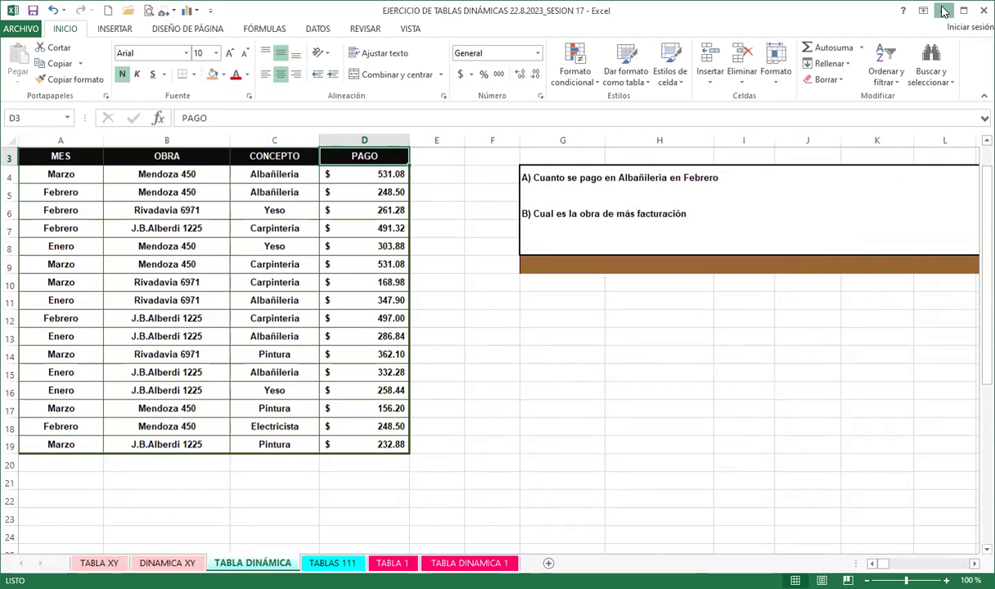
{"action": "left_click", "coordinate": [562, 354]}
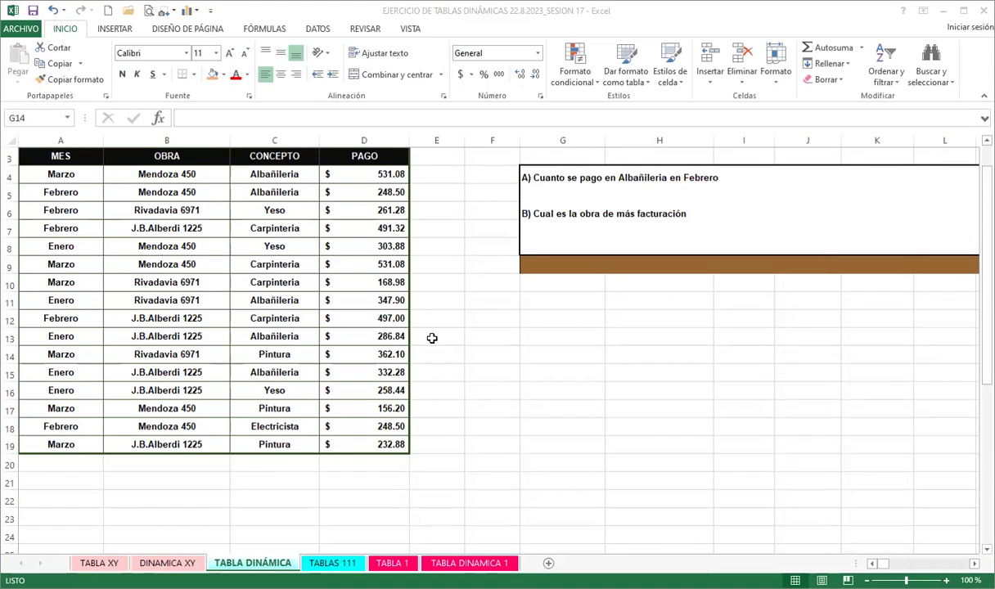
{"action": "left_click", "coordinate": [330, 563]}
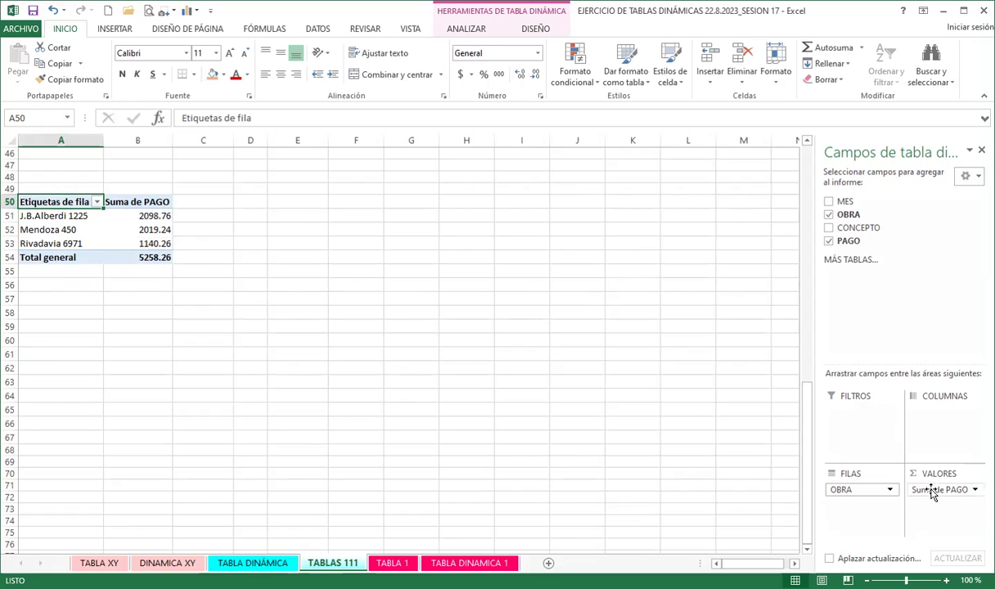
- Switch the PAGO value summary from Suma to Máx. and go to TABLA DINÁMICA
{"action": "left_click", "coordinate": [974, 491]}
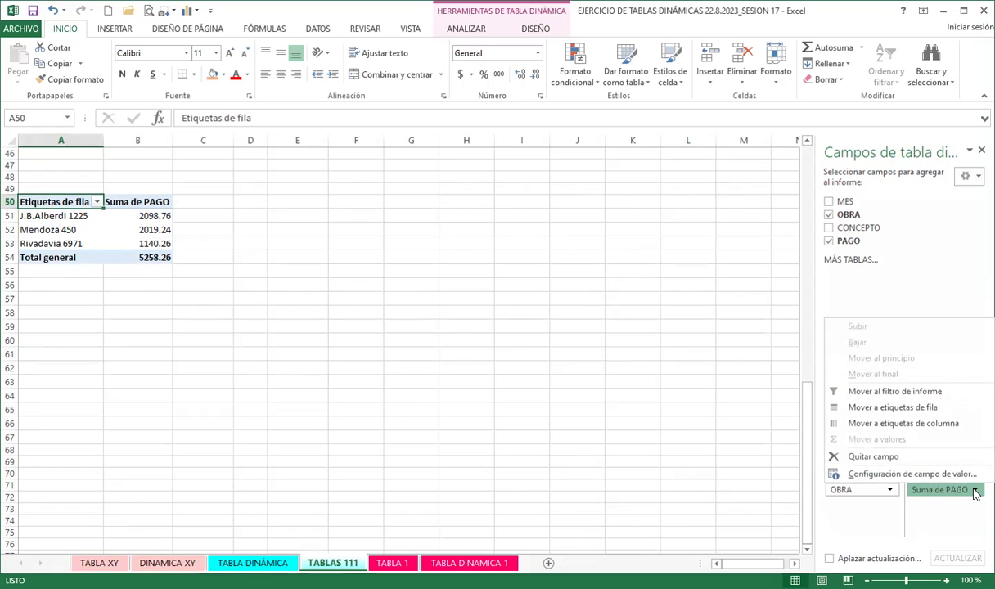
{"action": "left_click", "coordinate": [946, 473]}
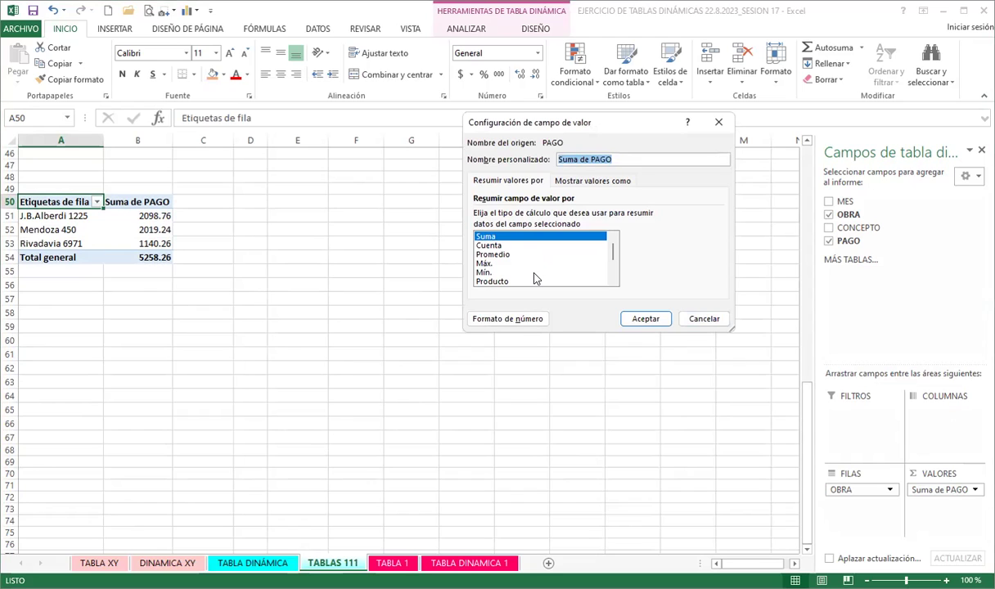
{"action": "left_click", "coordinate": [491, 263]}
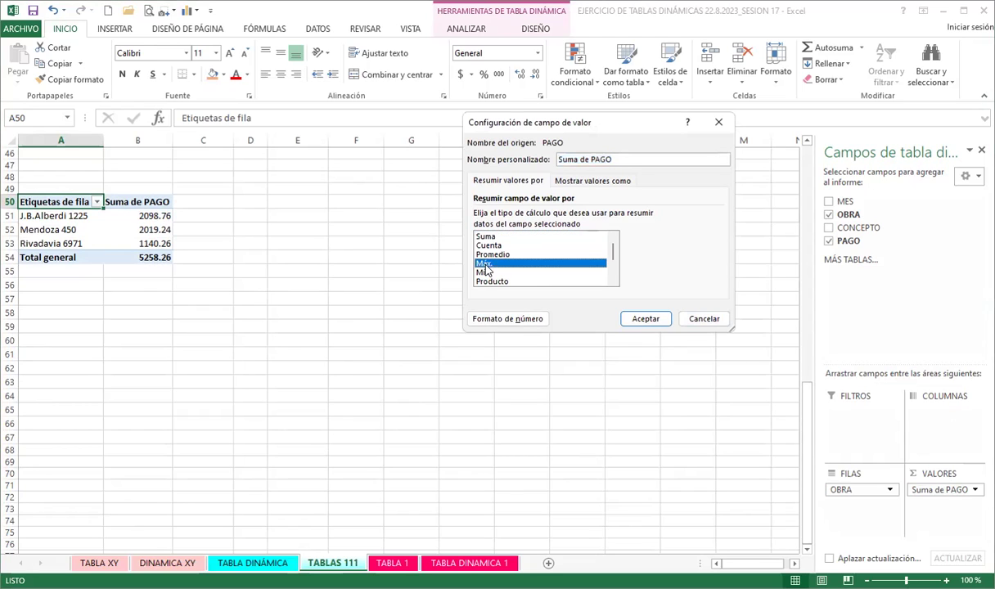
{"action": "left_click", "coordinate": [646, 319]}
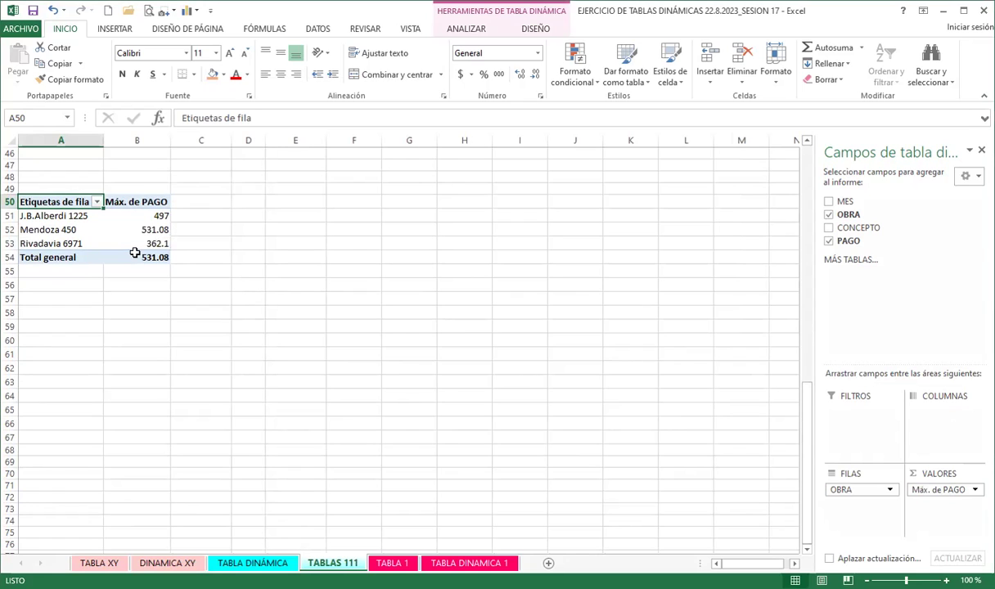
{"action": "mouse_move", "coordinate": [147, 254]}
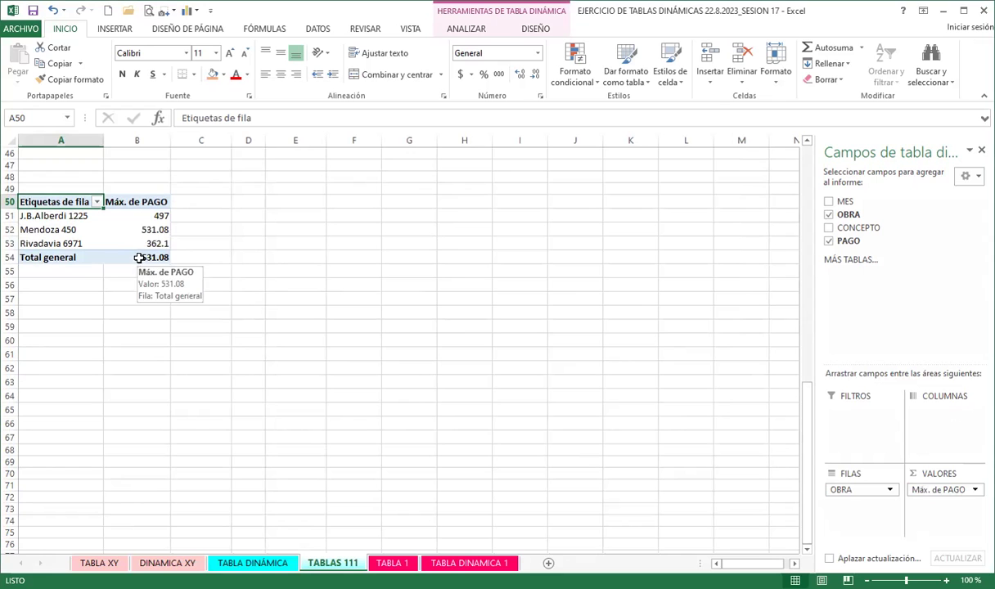
{"action": "left_click", "coordinate": [253, 563]}
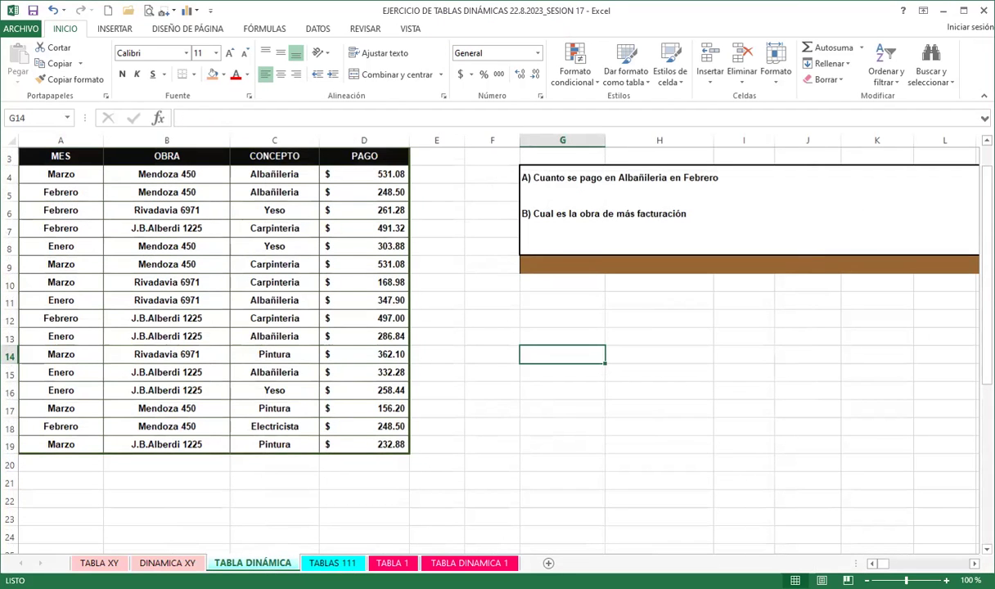
- Inspect the Máx. de PAGO header at B50, glance at TABLA DINÁMICA, and return to TABLAS 111
{"action": "left_click", "coordinate": [332, 563]}
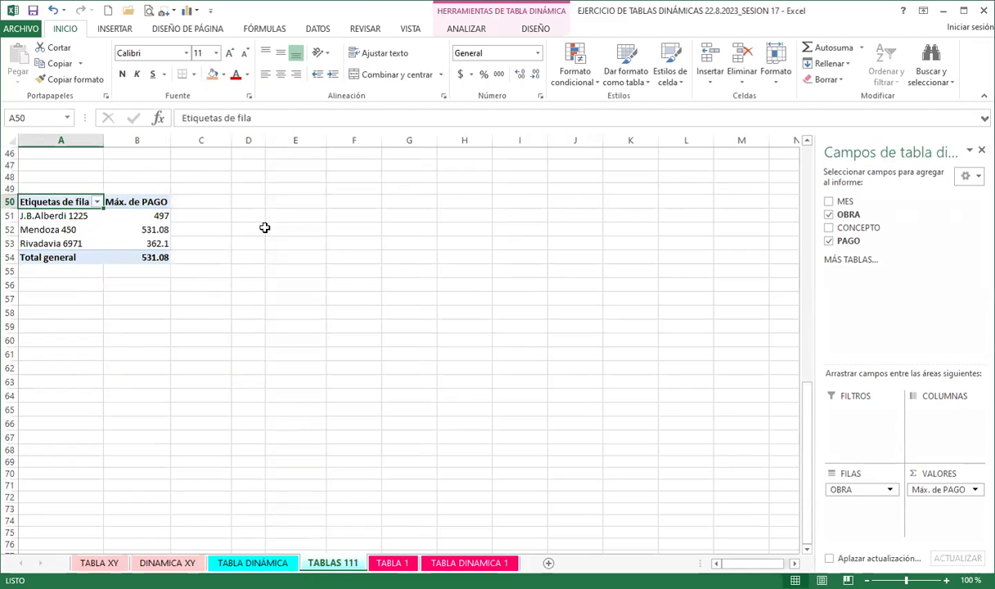
{"action": "left_click", "coordinate": [136, 202]}
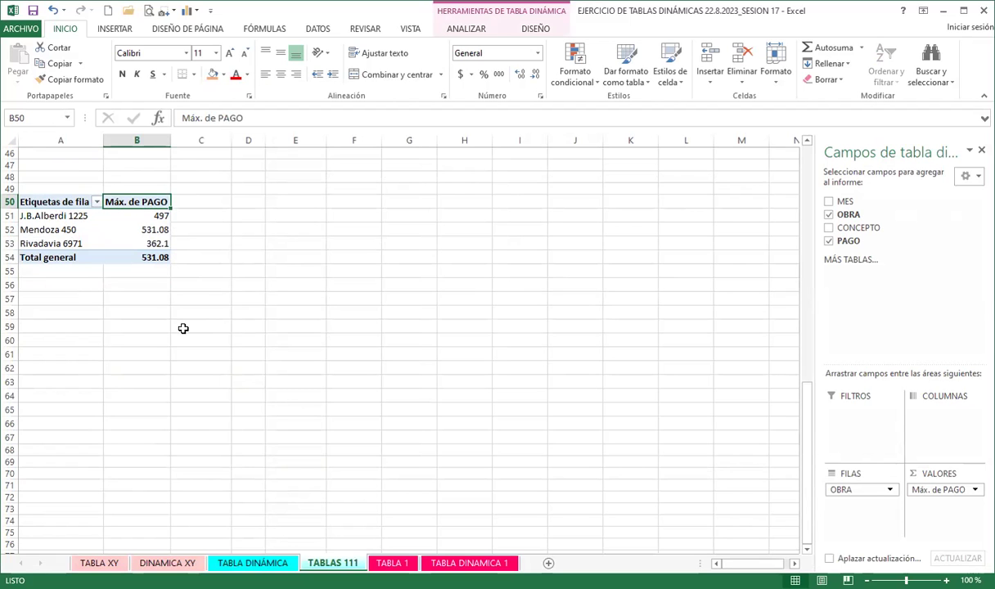
{"action": "left_click", "coordinate": [253, 563]}
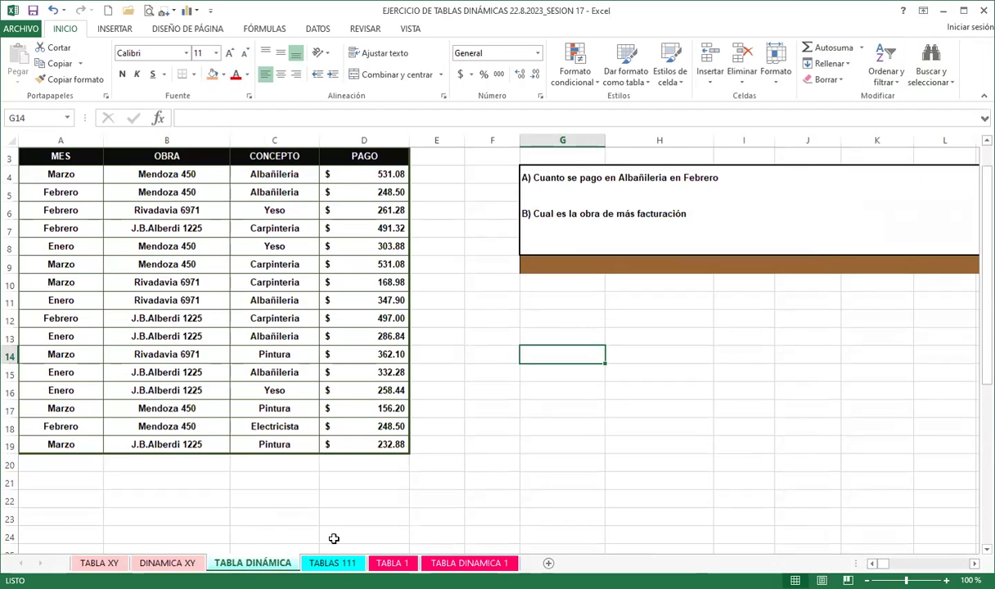
{"action": "left_click", "coordinate": [314, 567]}
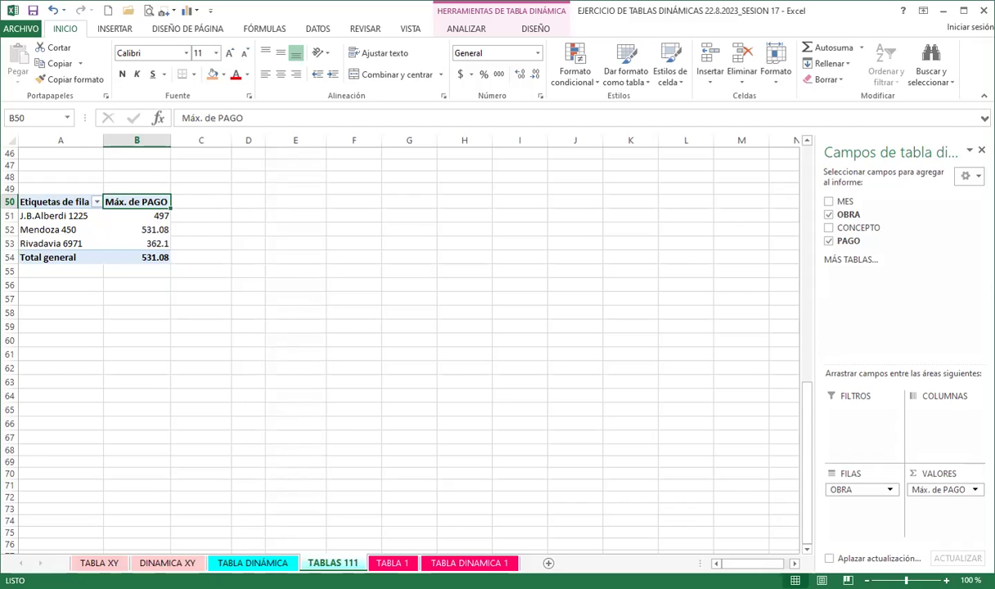
{"action": "left_click", "coordinate": [253, 562]}
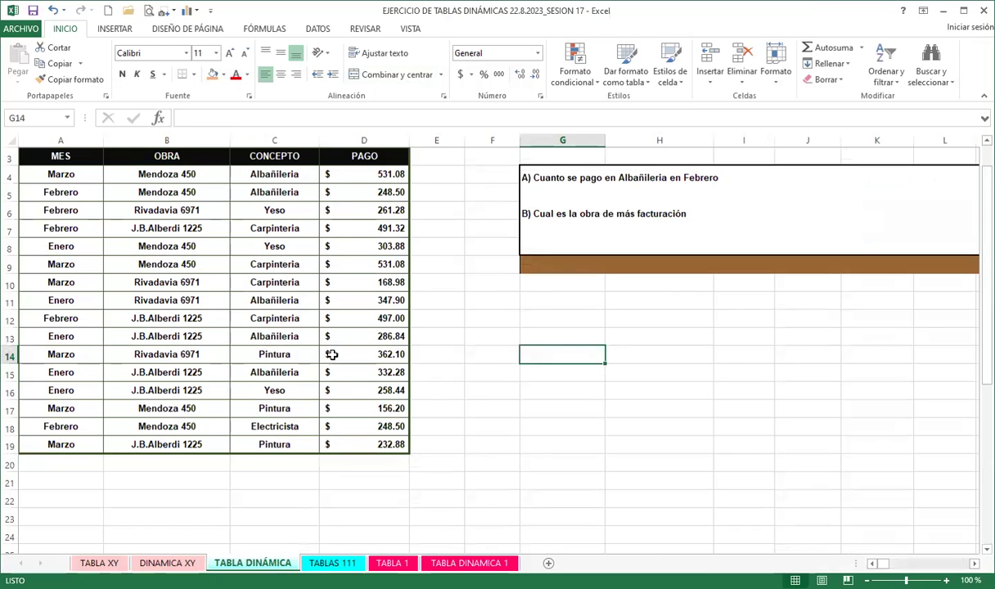
{"action": "left_click", "coordinate": [344, 569]}
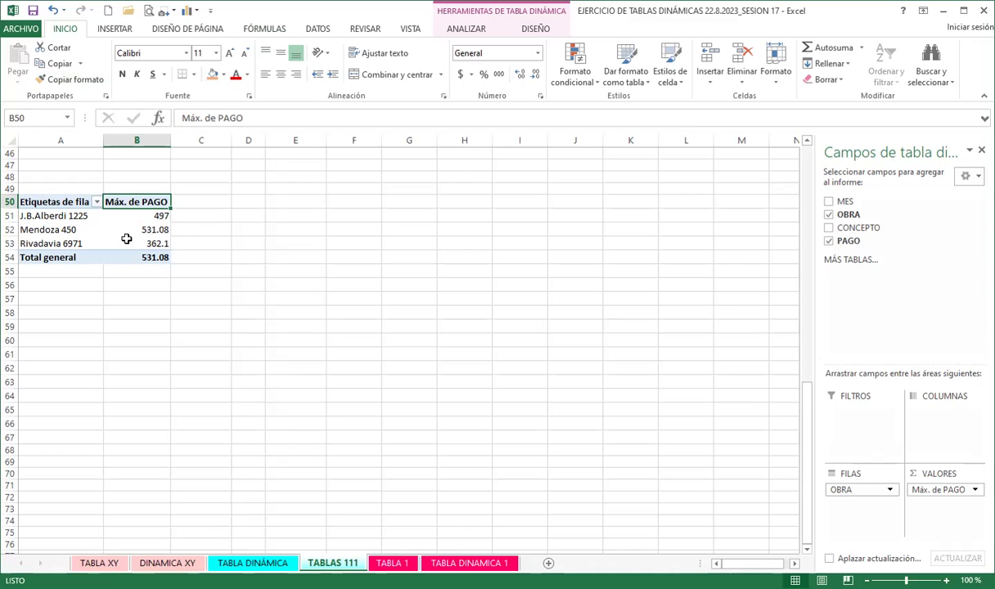
{"action": "scroll", "coordinate": [127, 238], "scroll_direction": "up", "scroll_amount": 5}
{"action": "scroll", "coordinate": [126, 241], "scroll_direction": "up", "scroll_amount": 10}
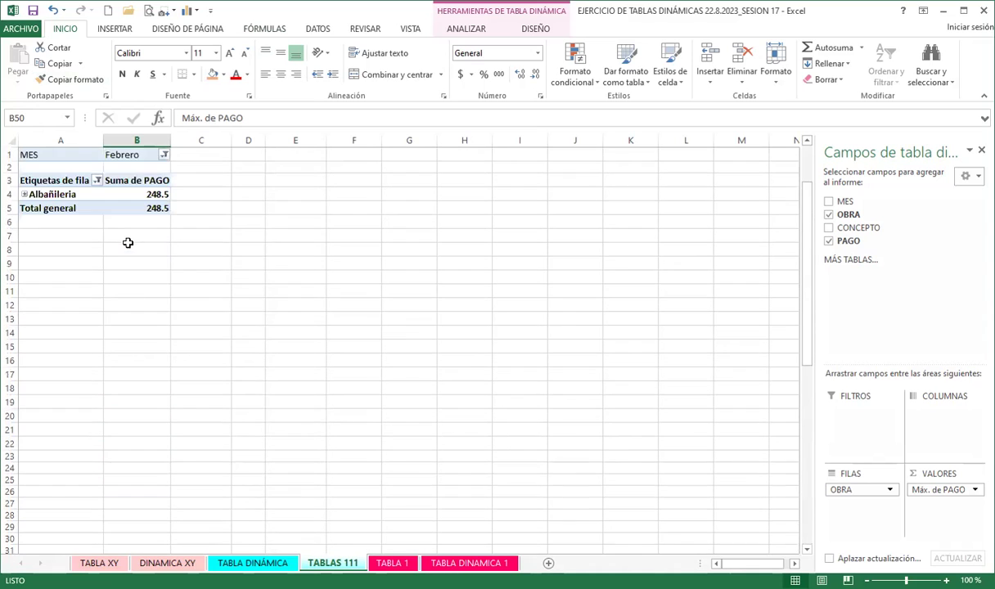
{"action": "left_click", "coordinate": [99, 193]}
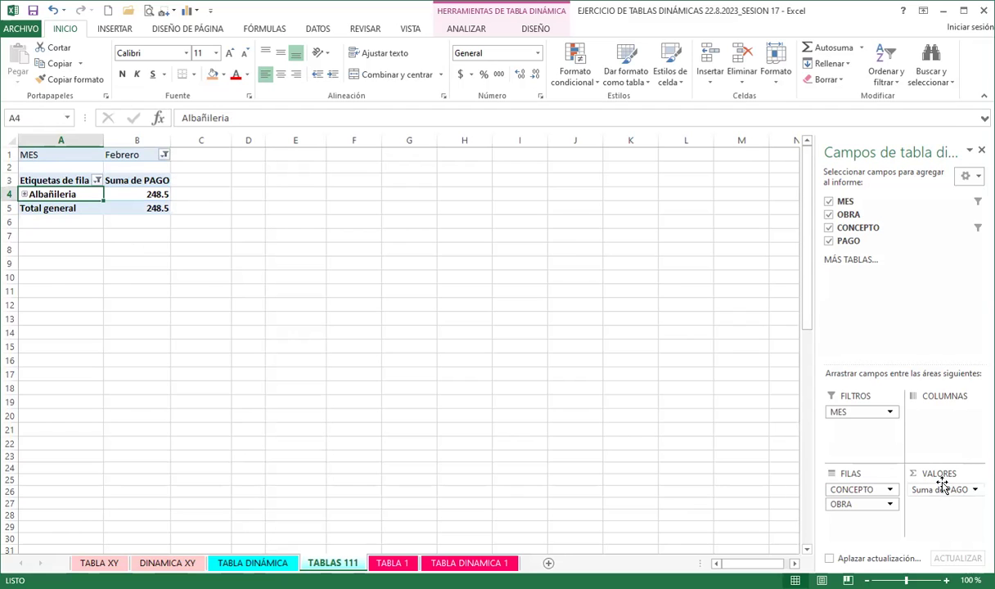
{"action": "scroll", "coordinate": [270, 500], "scroll_direction": "down", "scroll_amount": 11}
{"action": "scroll", "coordinate": [91, 405], "scroll_direction": "down", "scroll_amount": 3}
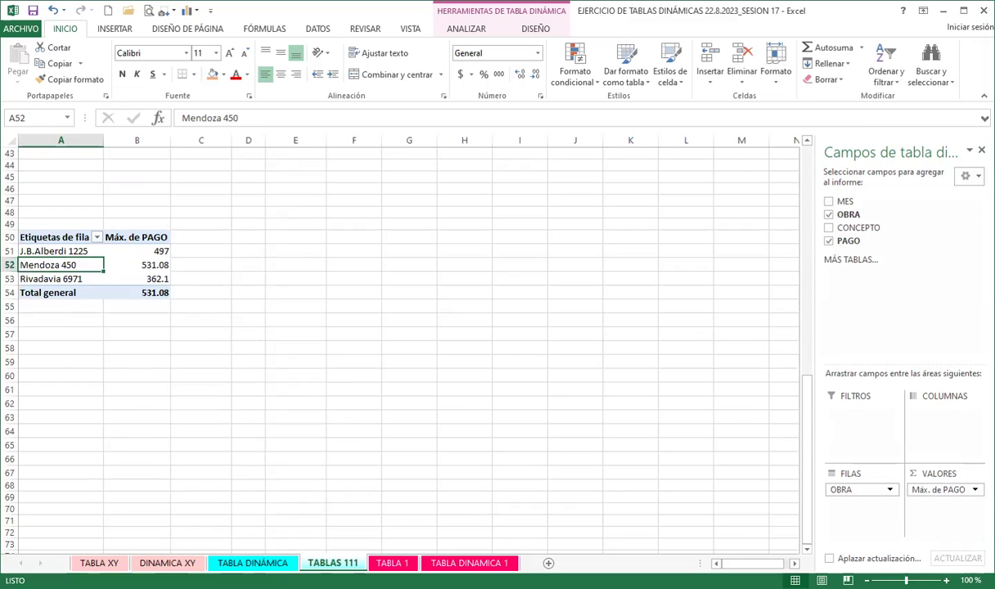
{"action": "scroll", "coordinate": [113, 205], "scroll_direction": "up", "scroll_amount": 11}
{"action": "scroll", "coordinate": [122, 167], "scroll_direction": "up", "scroll_amount": 3}
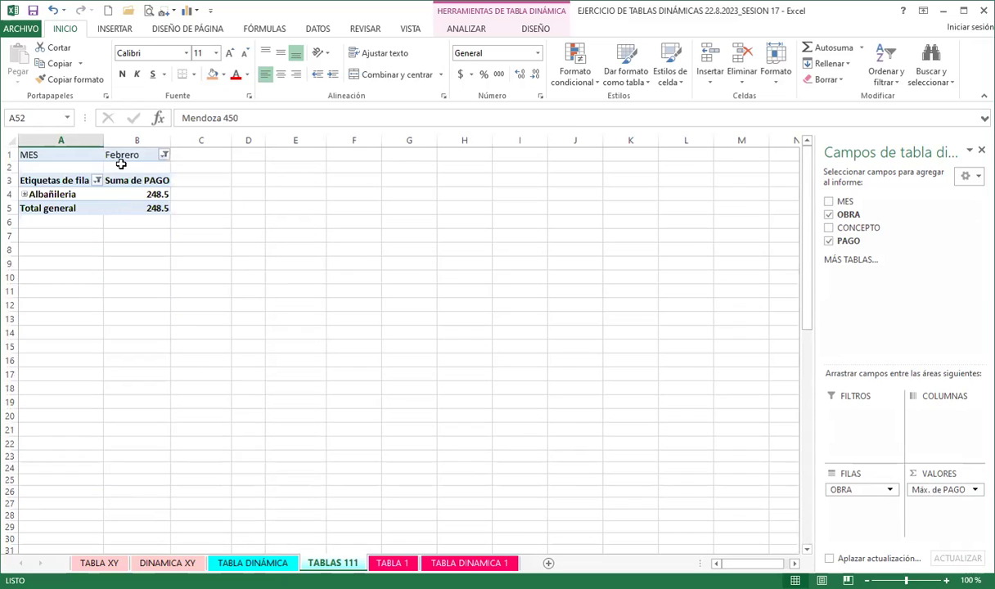
{"action": "scroll", "coordinate": [100, 293], "scroll_direction": "down", "scroll_amount": 11}
{"action": "scroll", "coordinate": [90, 302], "scroll_direction": "down", "scroll_amount": 3}
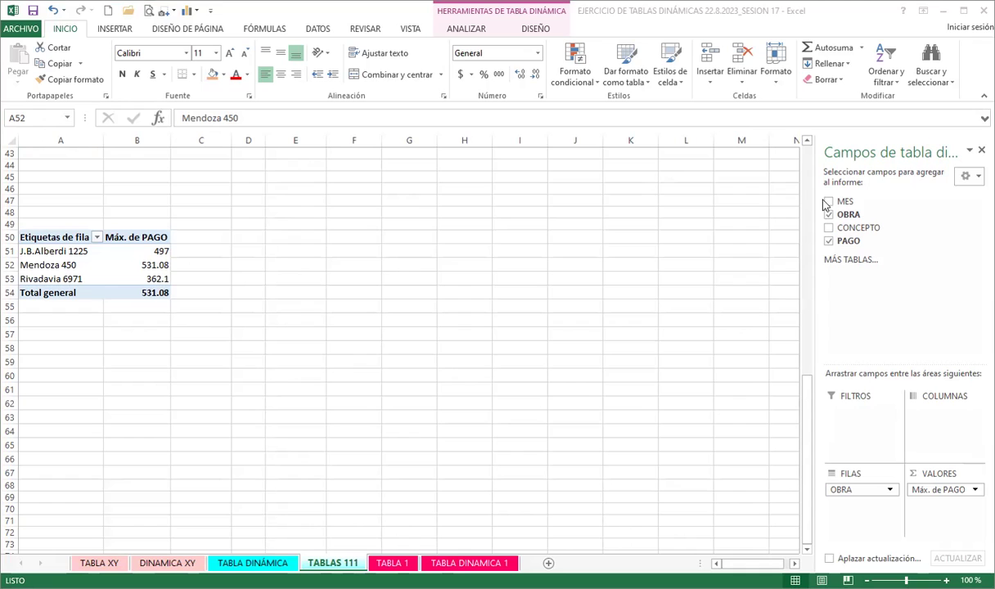
{"action": "left_click_drag", "start_coordinate": [848, 215], "coordinate": [930, 429]}
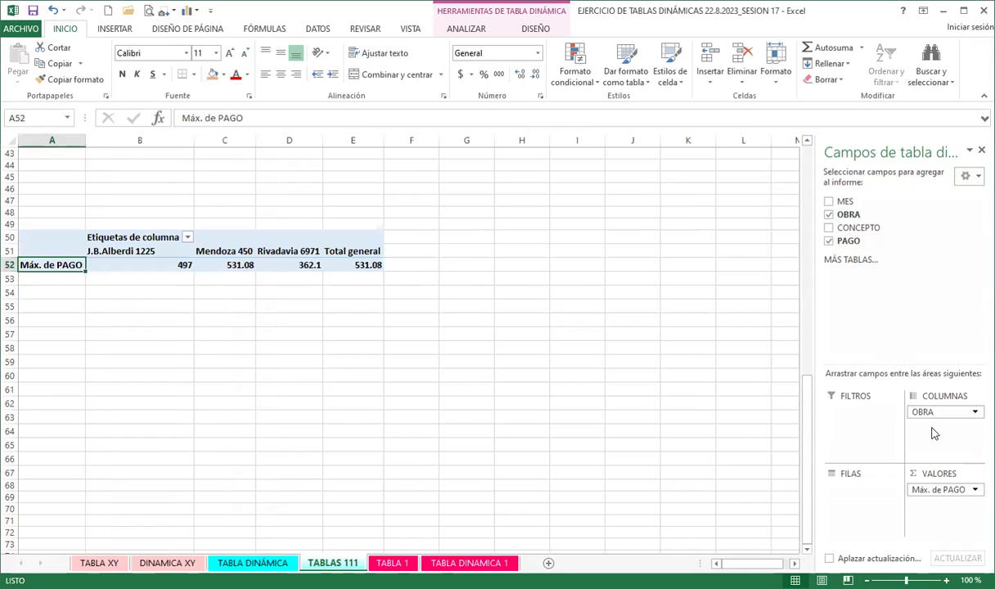
{"action": "mouse_move", "coordinate": [933, 412]}
{"action": "left_mouse_down"}
{"action": "mouse_move", "coordinate": [931, 315]}
{"action": "mouse_move", "coordinate": [846, 217]}
{"action": "left_mouse_up"}
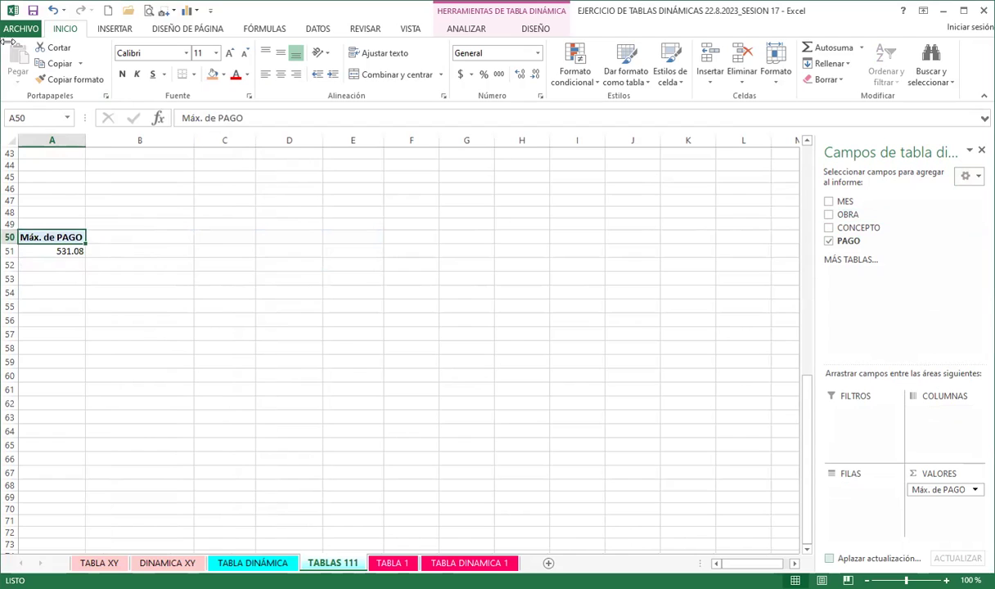
{"action": "left_click", "coordinate": [54, 12]}
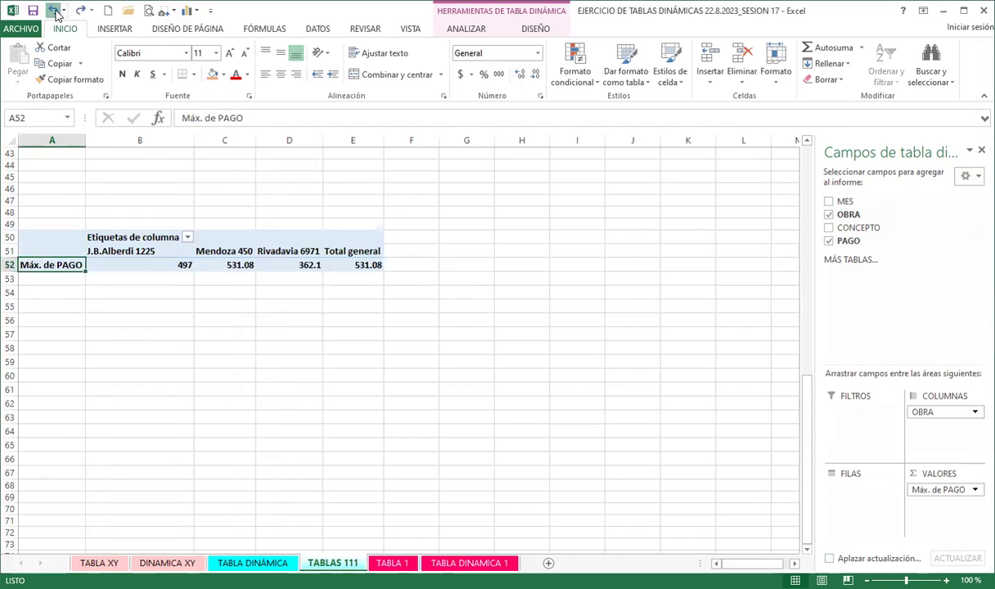
{"action": "left_click", "coordinate": [54, 11]}
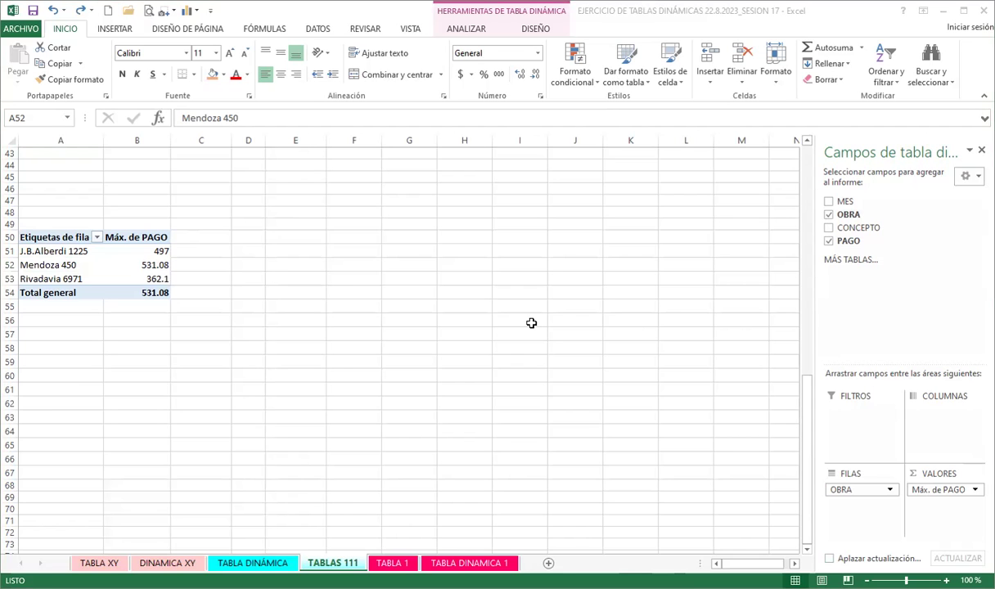
{"action": "scroll", "coordinate": [482, 371], "scroll_direction": "up", "scroll_amount": 14}
{"action": "scroll", "coordinate": [307, 385], "scroll_direction": "down", "scroll_amount": 9}
{"action": "scroll", "coordinate": [308, 385], "scroll_direction": "down", "scroll_amount": 3}
{"action": "scroll", "coordinate": [303, 387], "scroll_direction": "down", "scroll_amount": 5}
- Deselect the pivot via an empty cell and move to the TABLA 1 vendor sheet
{"action": "left_click", "coordinate": [82, 307]}
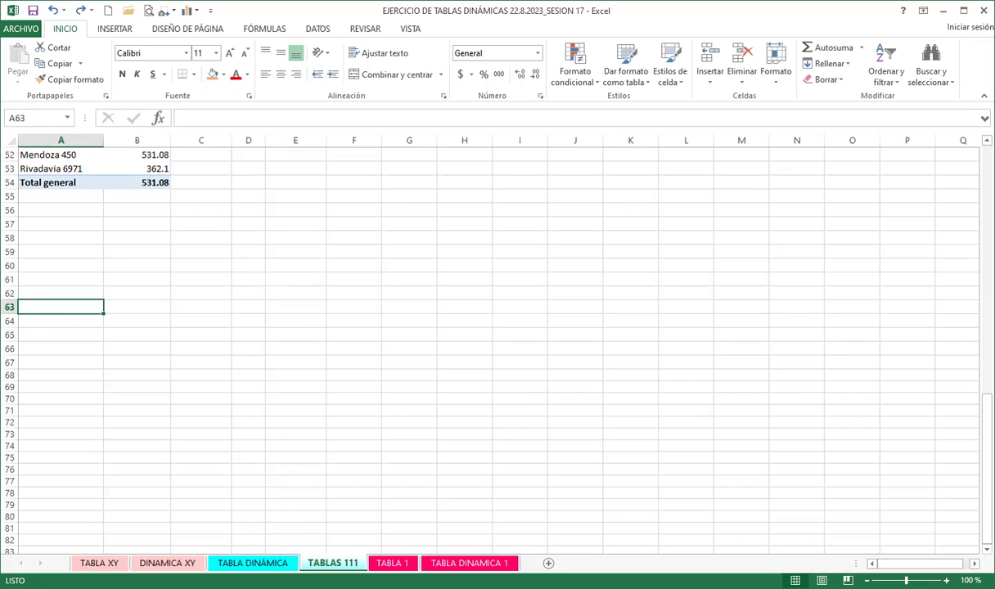
{"action": "left_click", "coordinate": [389, 563]}
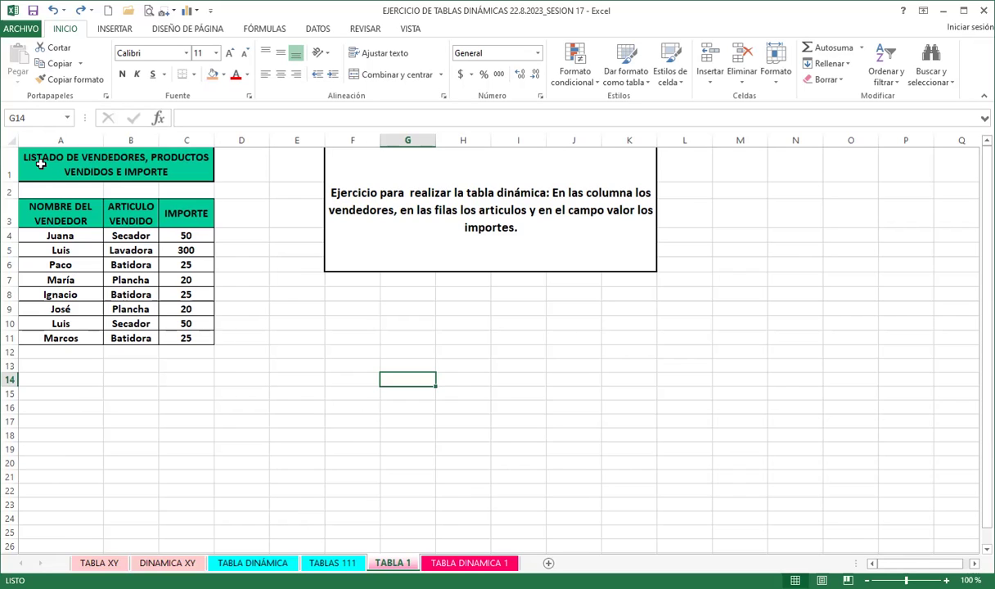
- Select the vendor table A3:C11 and start a new pivot table from it
{"action": "left_click", "coordinate": [99, 250]}
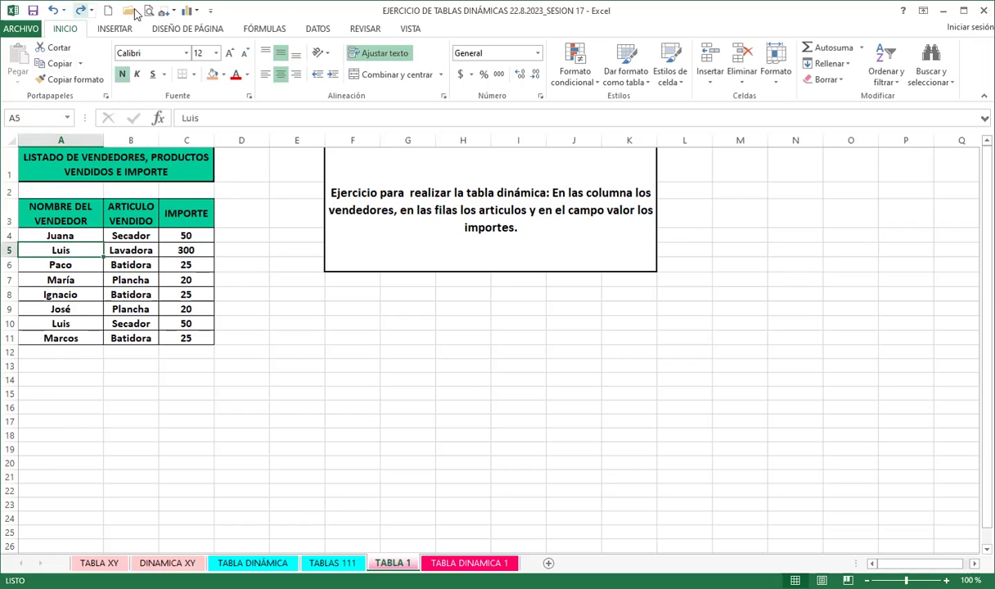
{"action": "left_click_drag", "start_coordinate": [37, 211], "coordinate": [188, 338]}
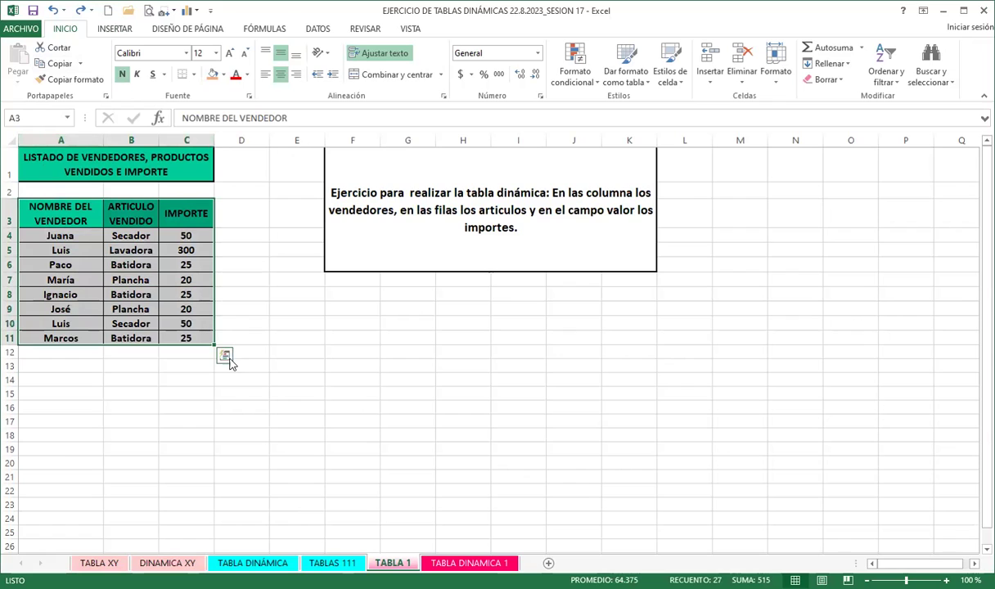
{"action": "left_click", "coordinate": [225, 357]}
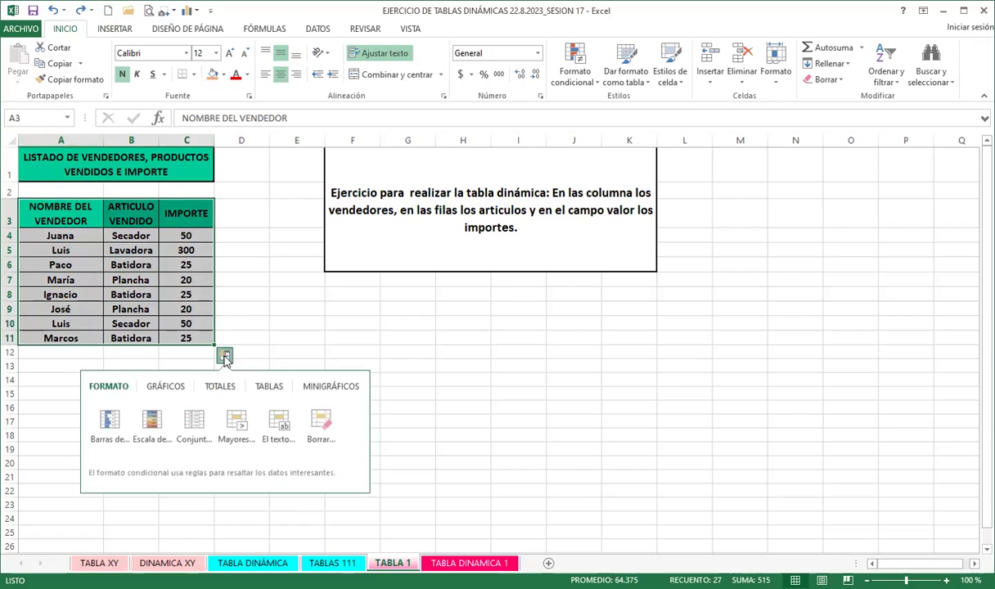
{"action": "left_click", "coordinate": [266, 387]}
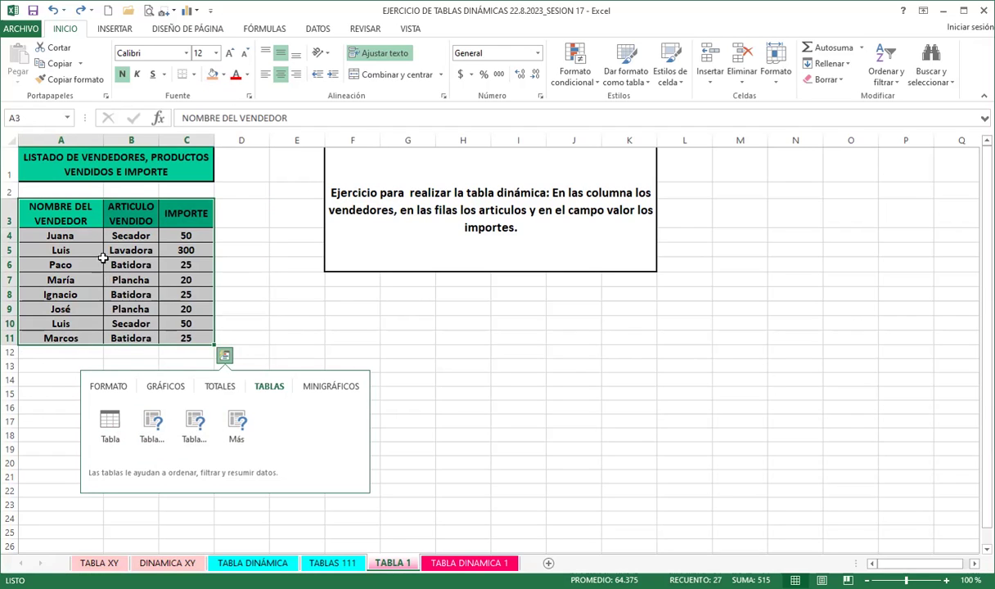
{"action": "left_click", "coordinate": [99, 280]}
{"action": "left_click", "coordinate": [112, 32]}
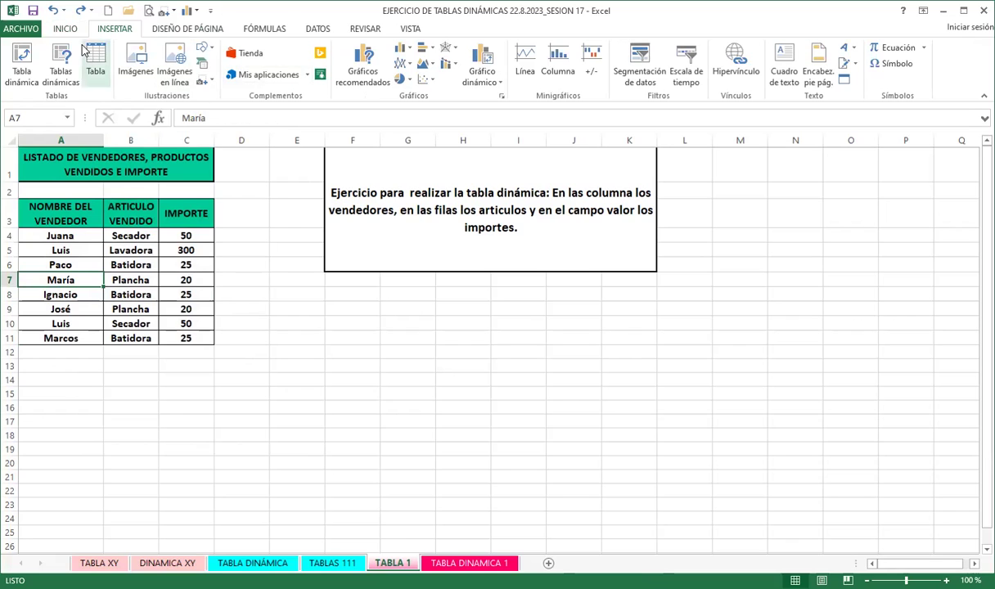
{"action": "left_click", "coordinate": [119, 264]}
{"action": "left_click", "coordinate": [22, 72]}
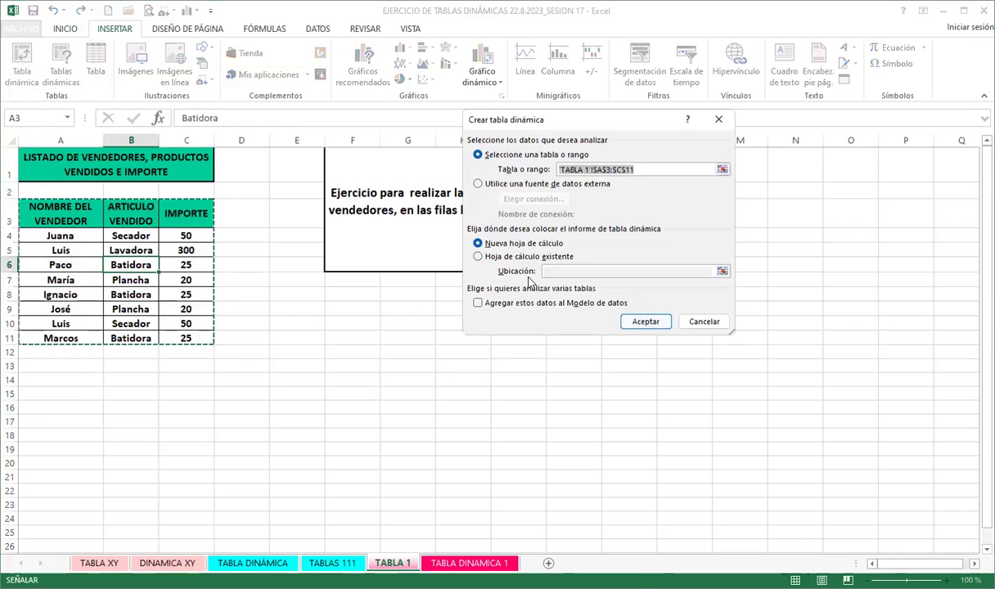
- Place the pivot table on the existing TABLA DINAMICA 1 sheet at cell B5
{"action": "left_click", "coordinate": [524, 257]}
{"action": "left_click", "coordinate": [565, 271]}
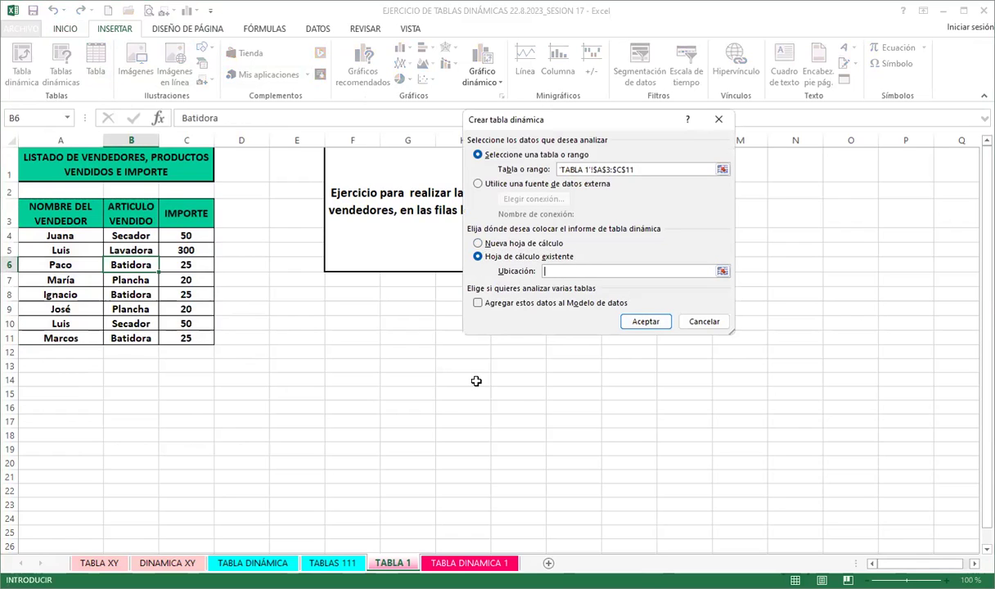
{"action": "left_click", "coordinate": [448, 563]}
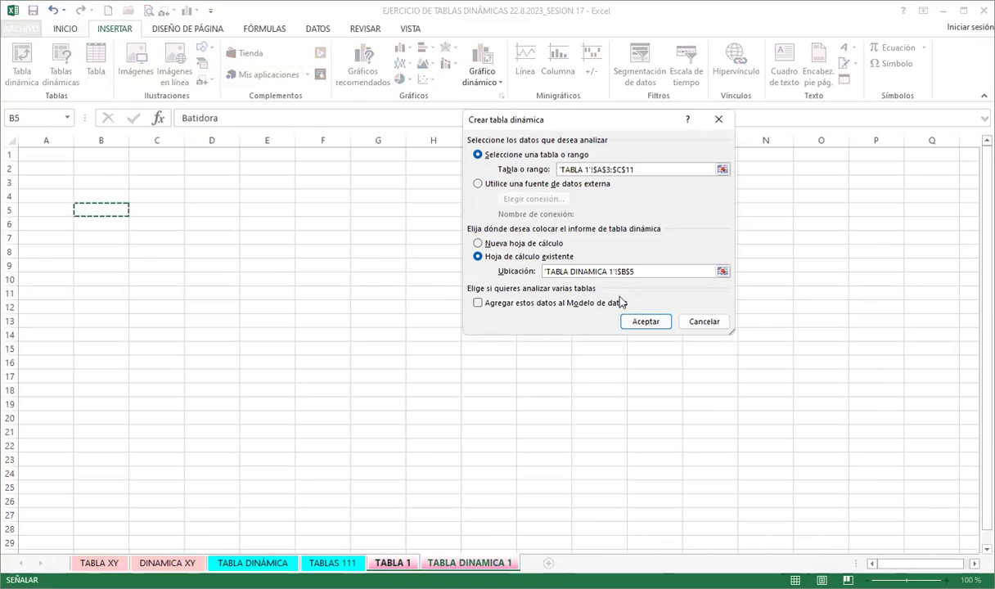
{"action": "left_click", "coordinate": [643, 319]}
{"action": "key", "text": "Return"}
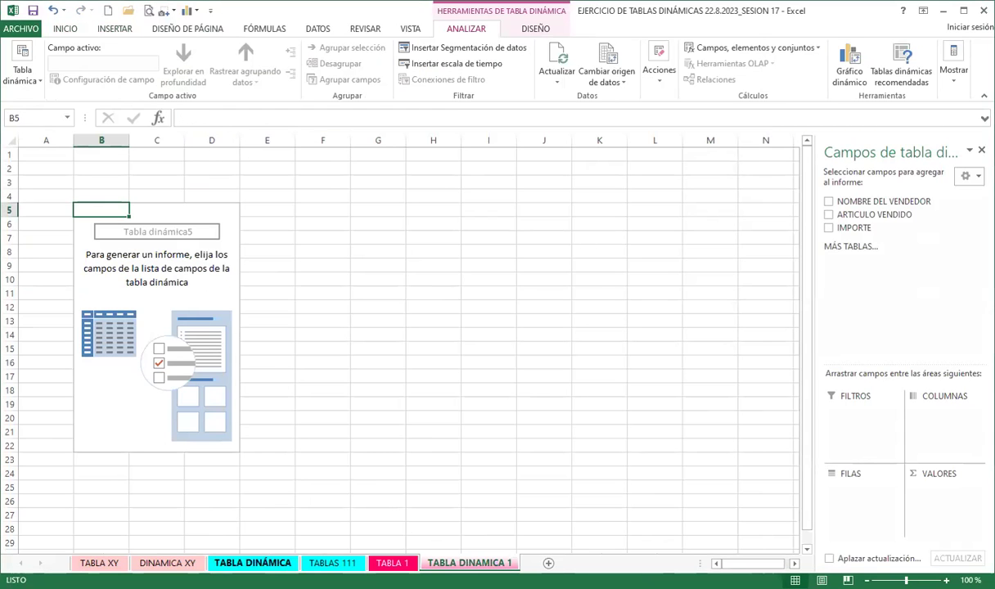
- Put vendors in columns, ARTICULO VENDIDO in rows and sum IMPORTE, then return to TABLA 1
{"action": "left_click", "coordinate": [391, 565]}
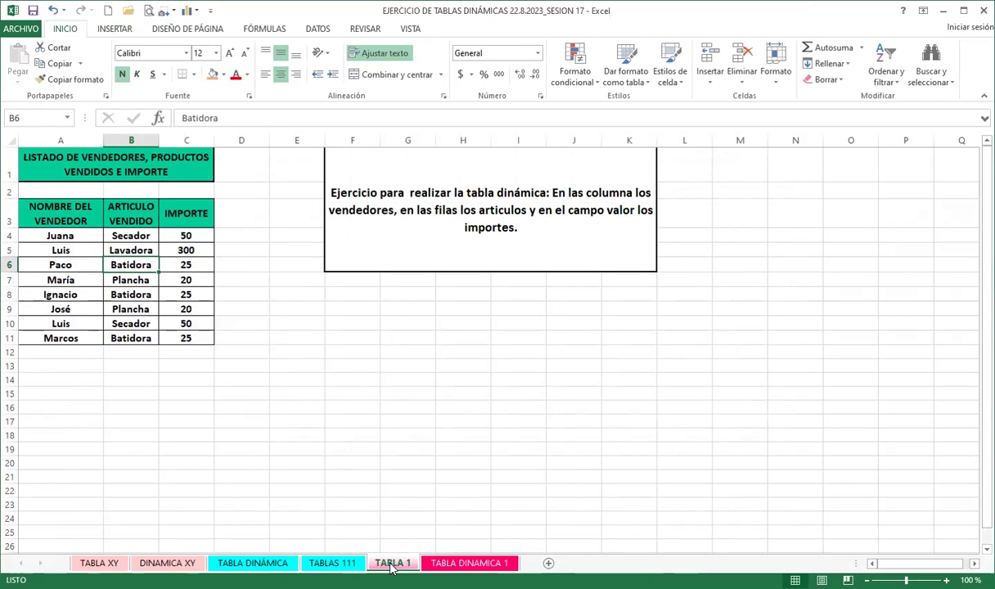
{"action": "left_click", "coordinate": [470, 564]}
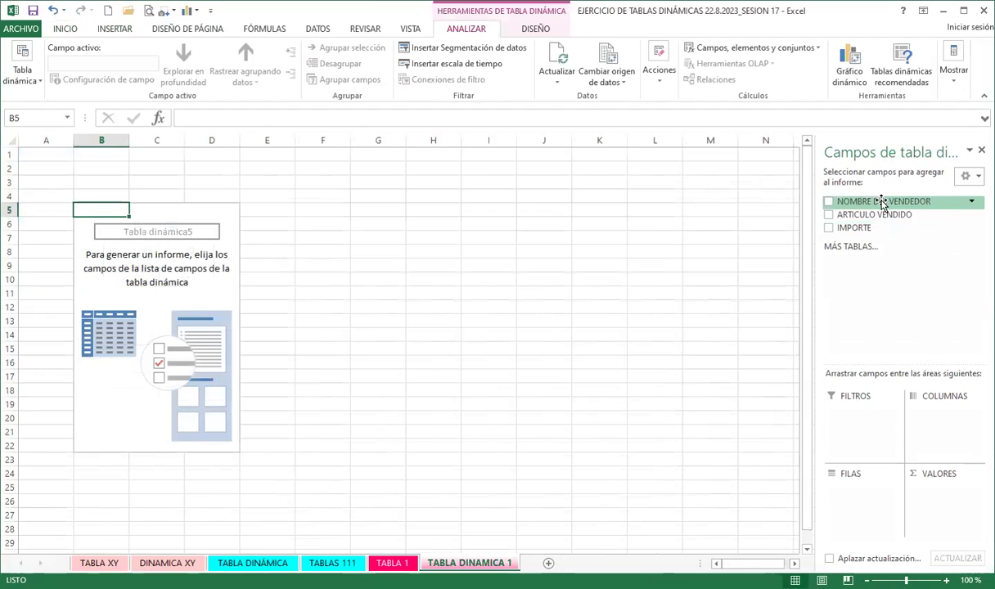
{"action": "left_click_drag", "start_coordinate": [882, 203], "coordinate": [939, 413]}
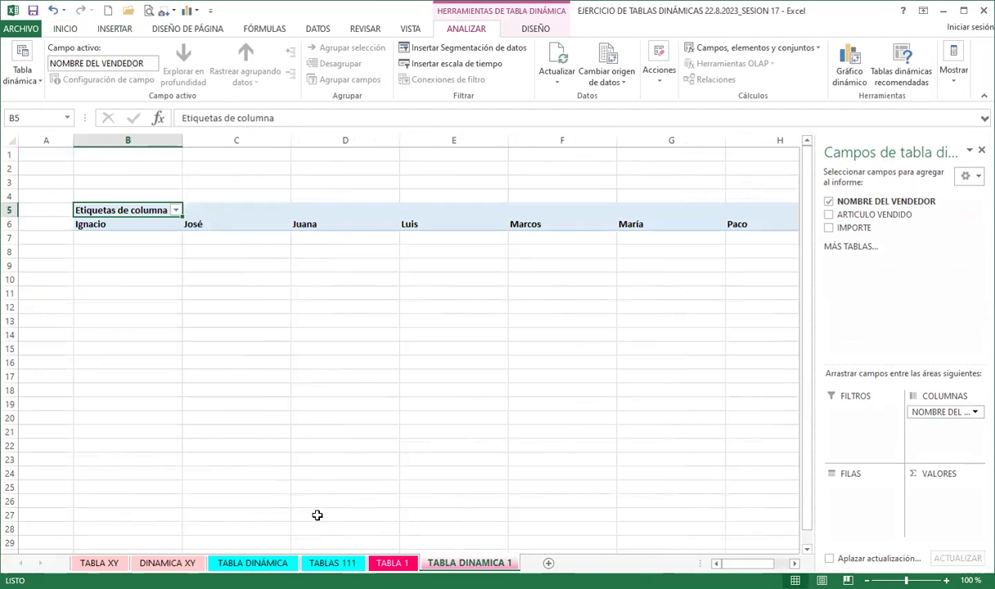
{"action": "left_click", "coordinate": [392, 563]}
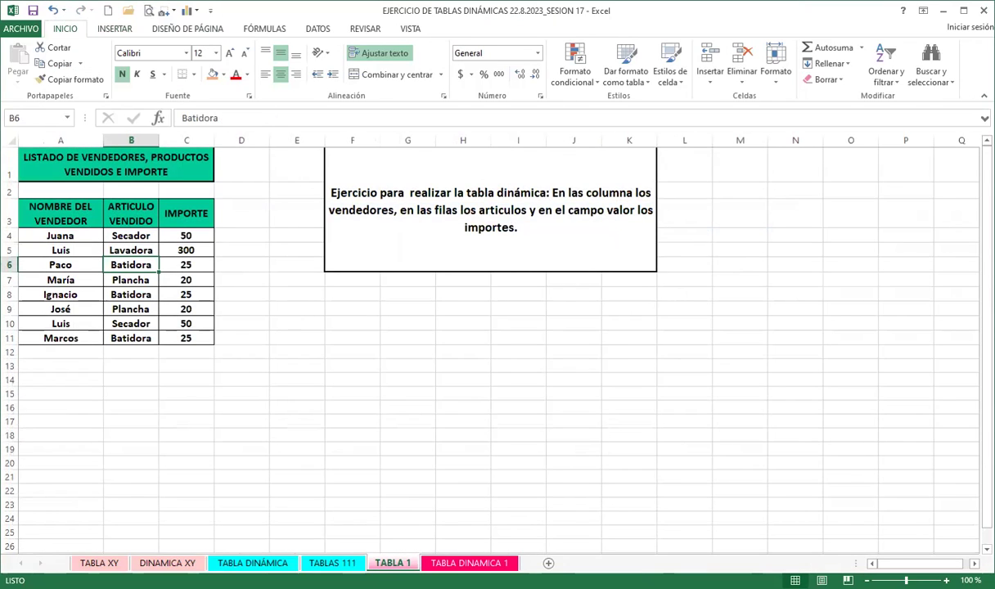
{"action": "left_click", "coordinate": [469, 563]}
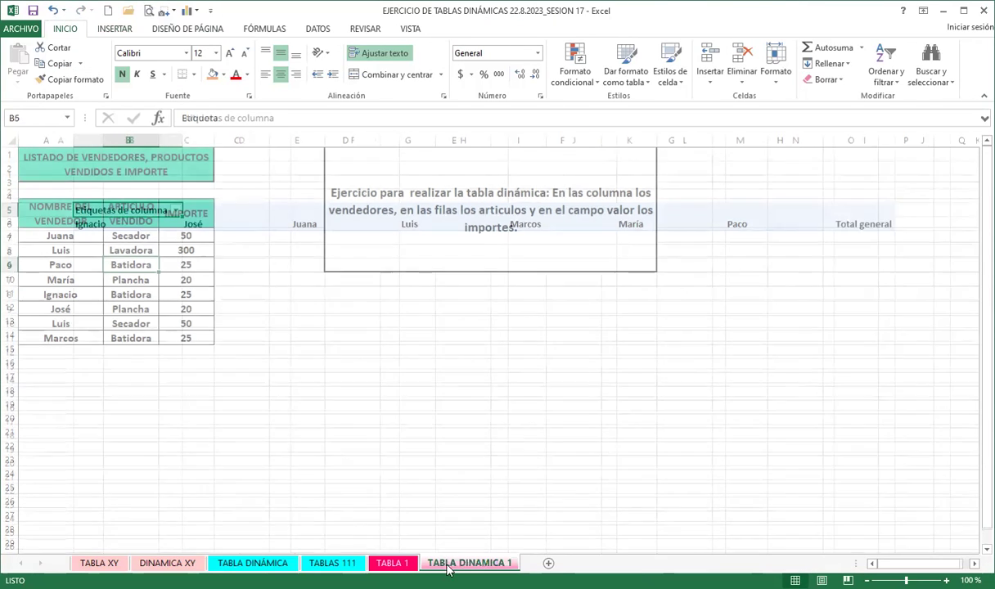
{"action": "left_click_drag", "start_coordinate": [843, 214], "coordinate": [855, 490]}
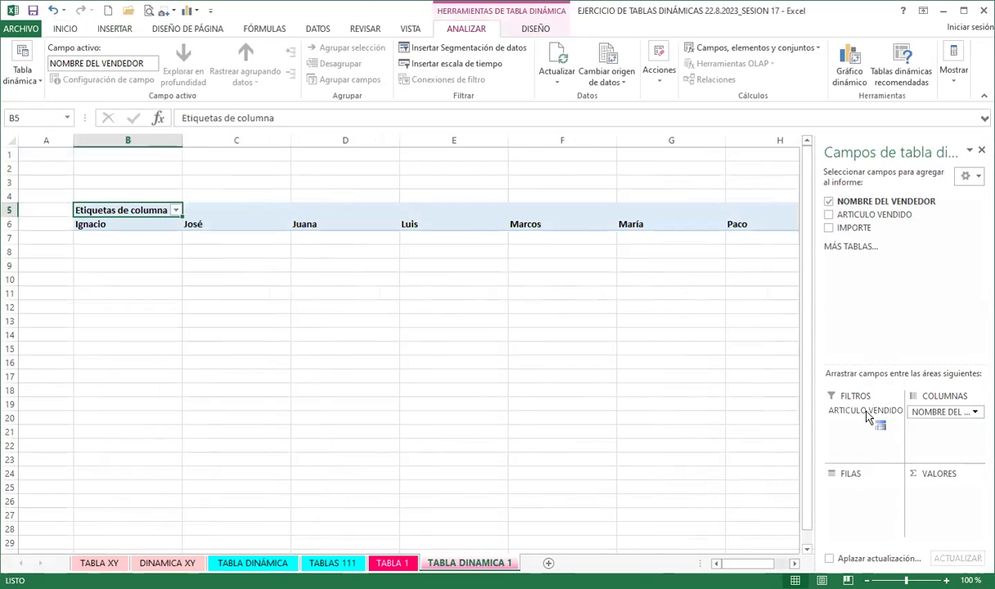
{"action": "left_click", "coordinate": [829, 227]}
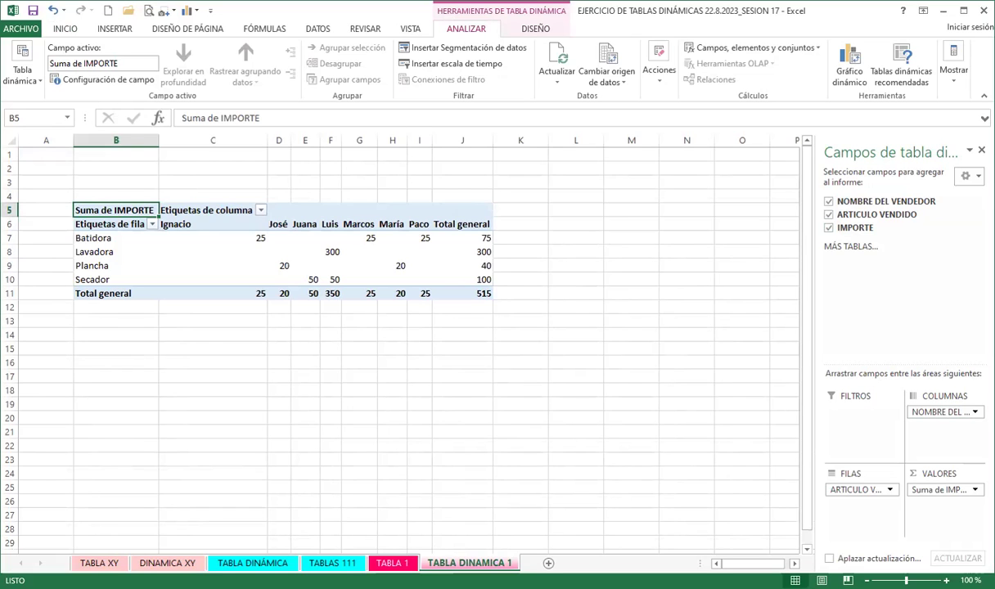
{"action": "key", "text": "ctrl+Page_Up"}
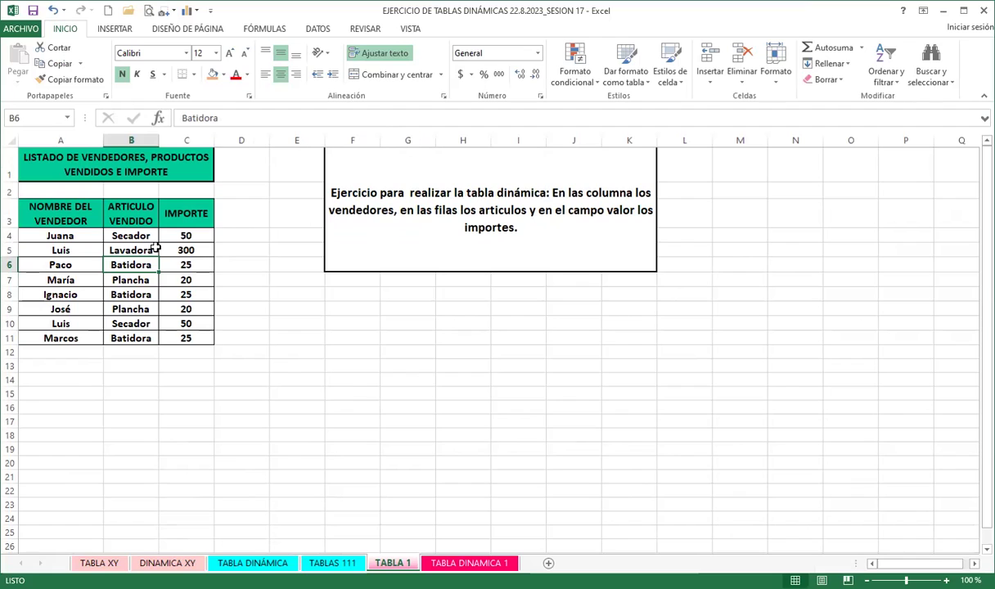
- Review vendor, article and IMPORTE entries on TABLA 1, then return to the TABLA DINAMICA 1 pivot
{"action": "left_click", "coordinate": [66, 235]}
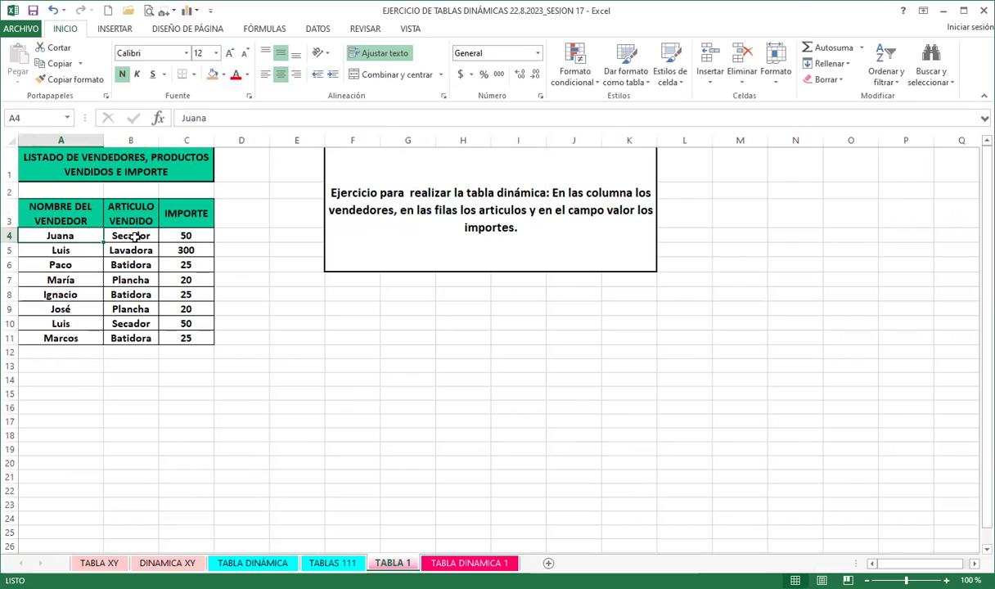
{"action": "left_click", "coordinate": [129, 227]}
{"action": "left_click", "coordinate": [119, 250]}
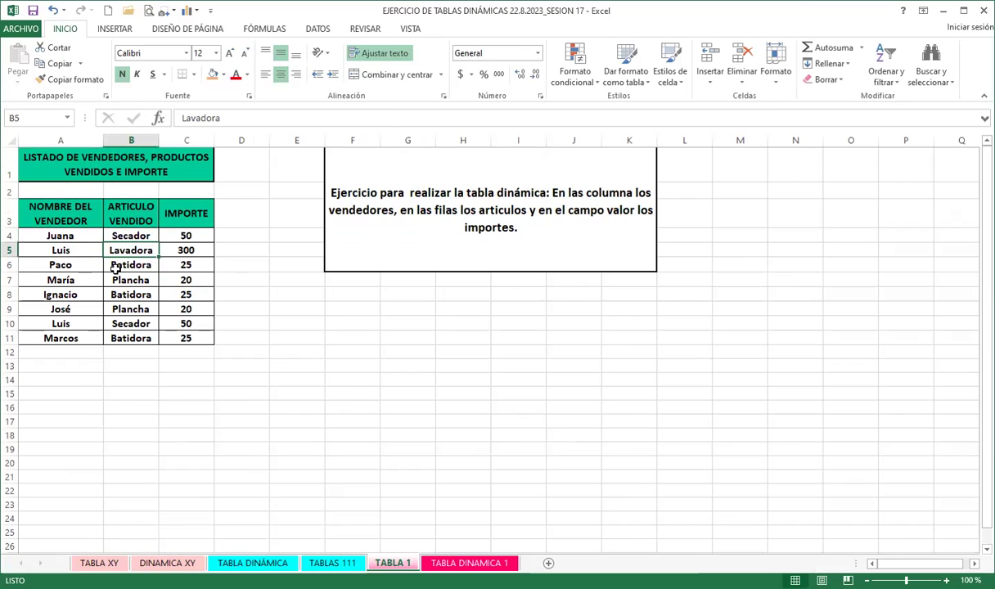
{"action": "left_click", "coordinate": [113, 265]}
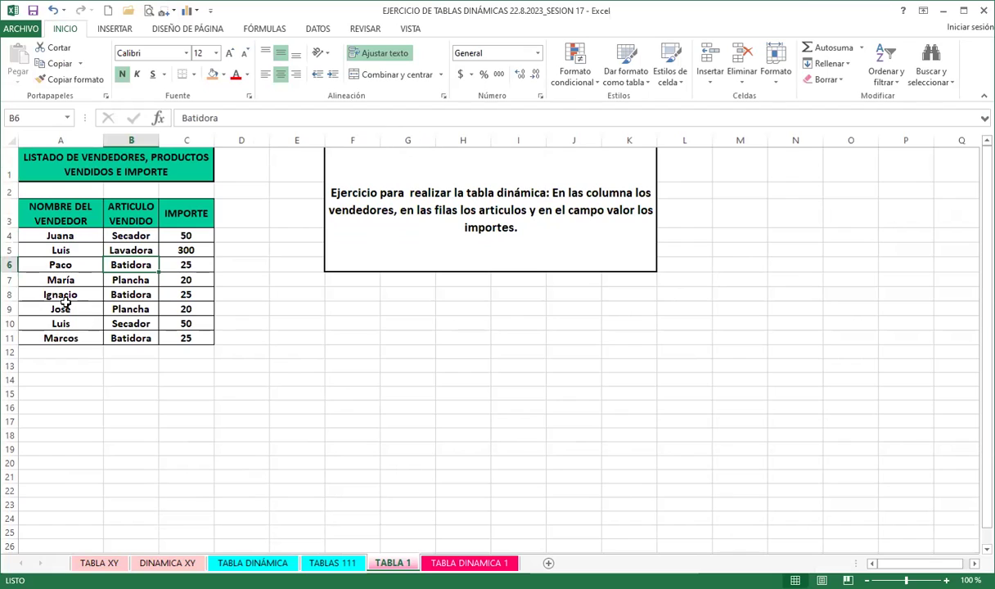
{"action": "left_click", "coordinate": [109, 323]}
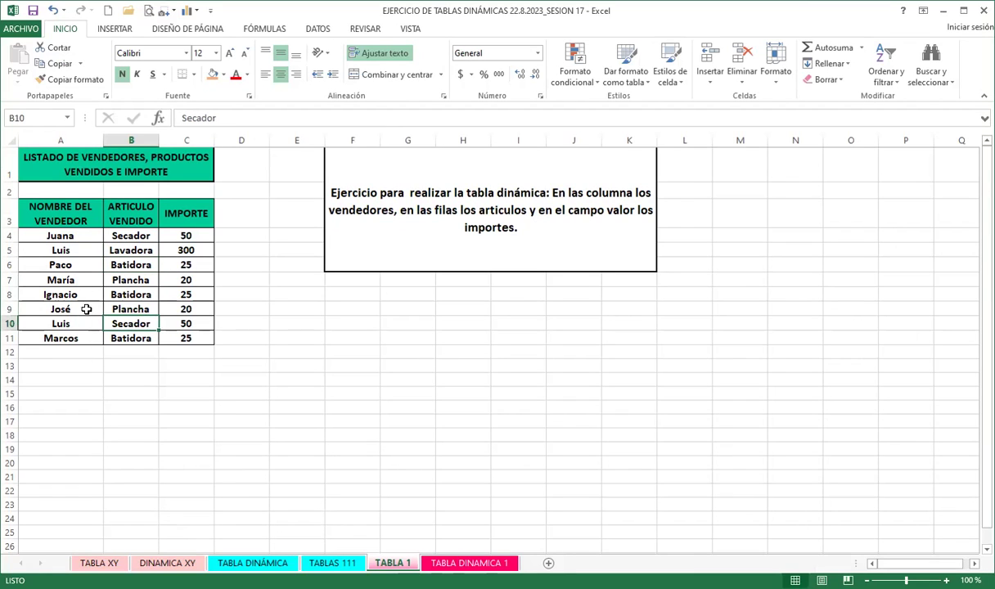
{"action": "left_click", "coordinate": [114, 339]}
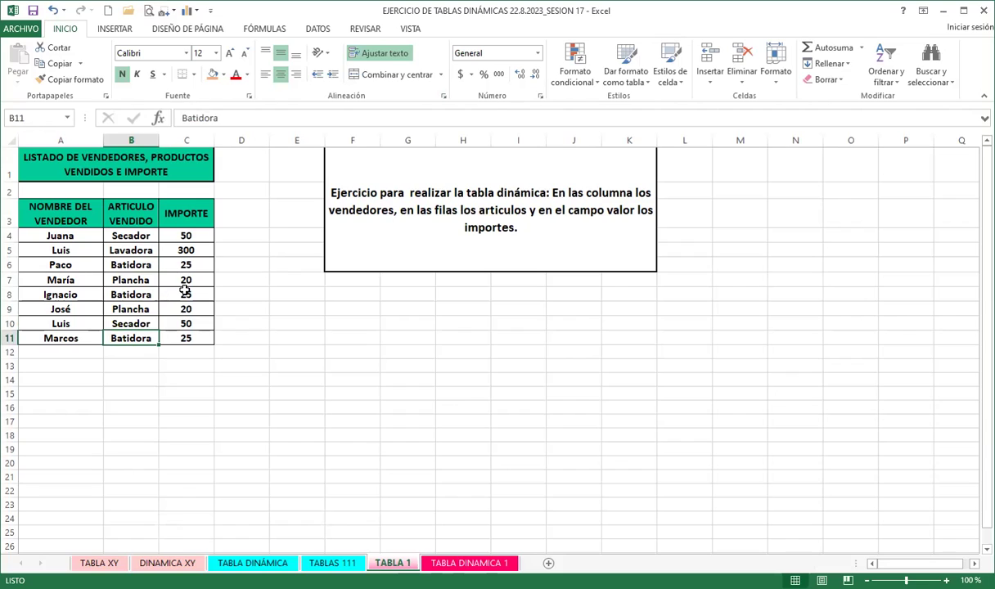
{"action": "left_click", "coordinate": [185, 291]}
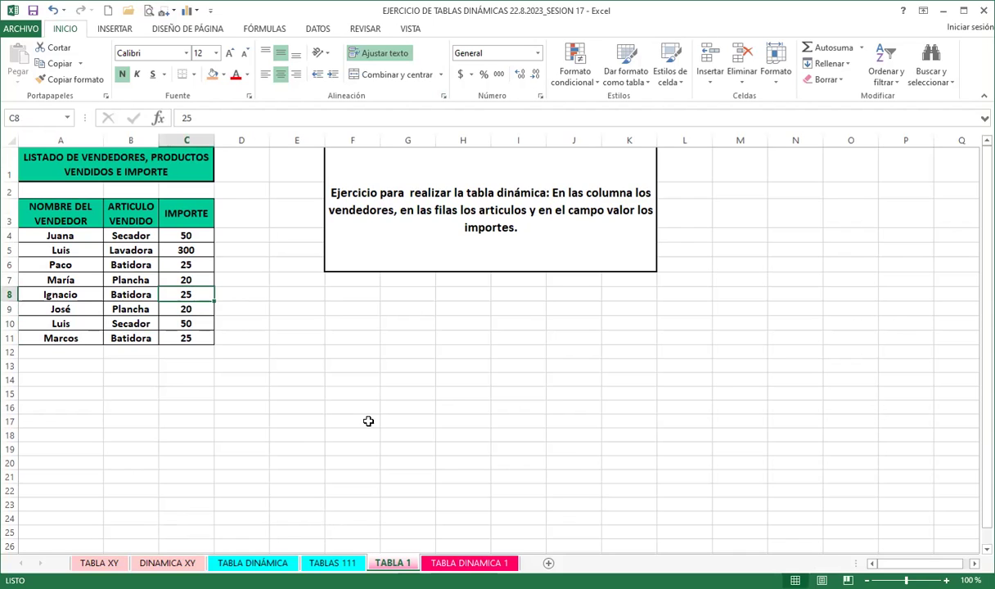
{"action": "left_click", "coordinate": [468, 565]}
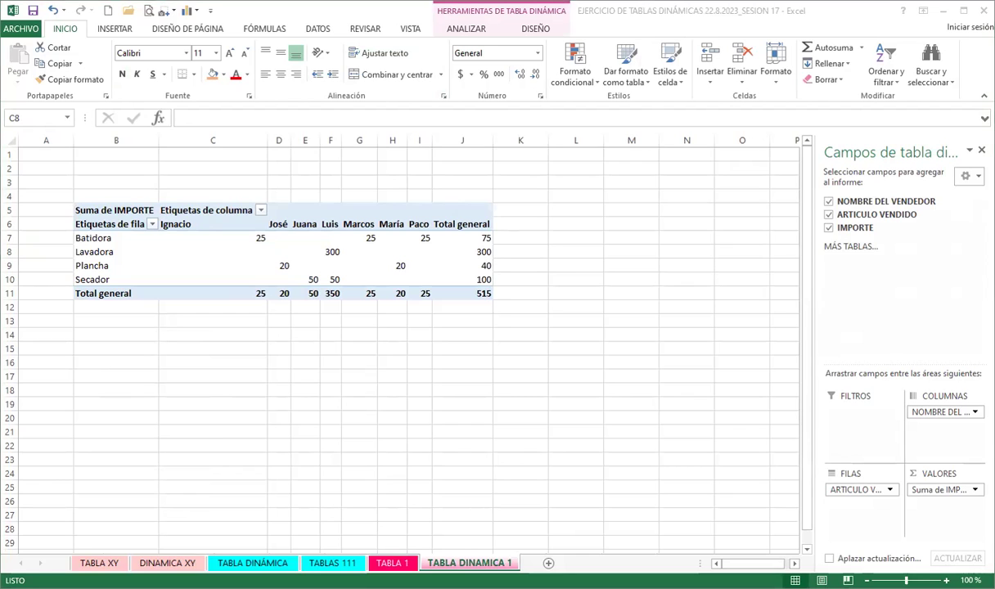
- Change the IMPORTE value field to Producto, giving Batidora 15625 and a grand total of 4.6875E+12
{"action": "left_click", "coordinate": [974, 489]}
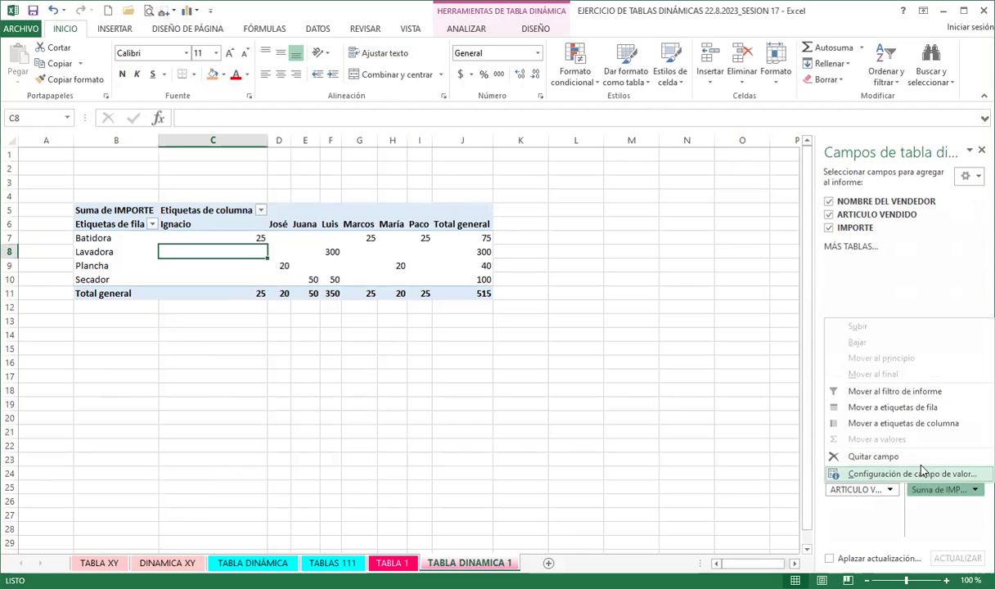
{"action": "left_click", "coordinate": [916, 474]}
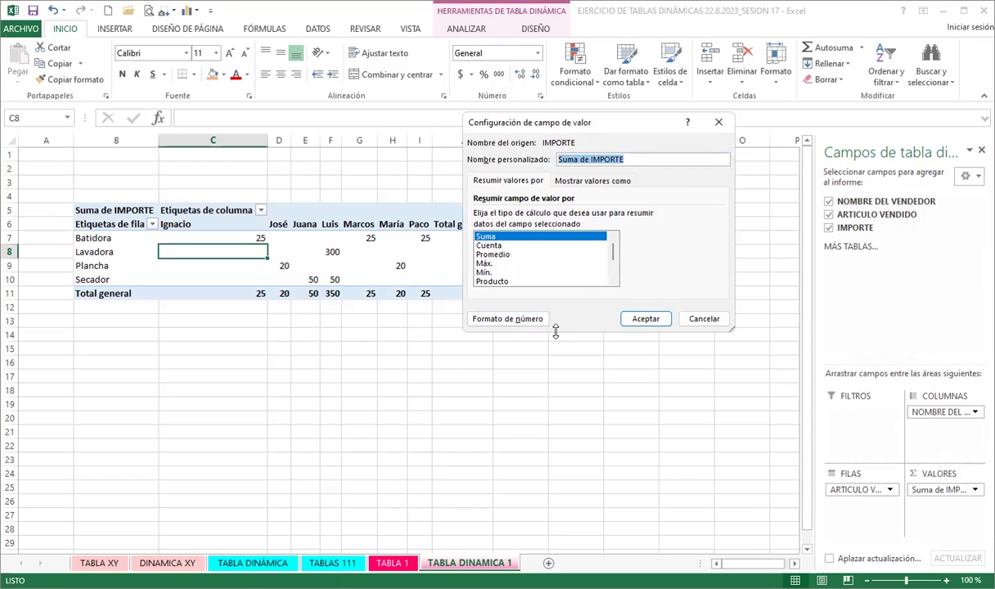
{"action": "left_click_drag", "start_coordinate": [550, 334], "coordinate": [550, 467]}
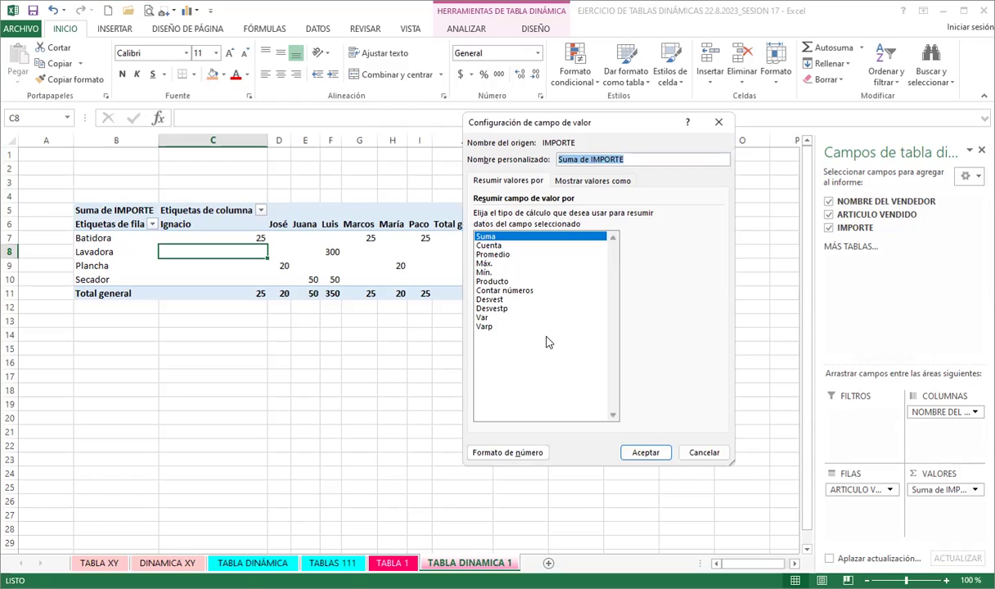
{"action": "left_click", "coordinate": [496, 247]}
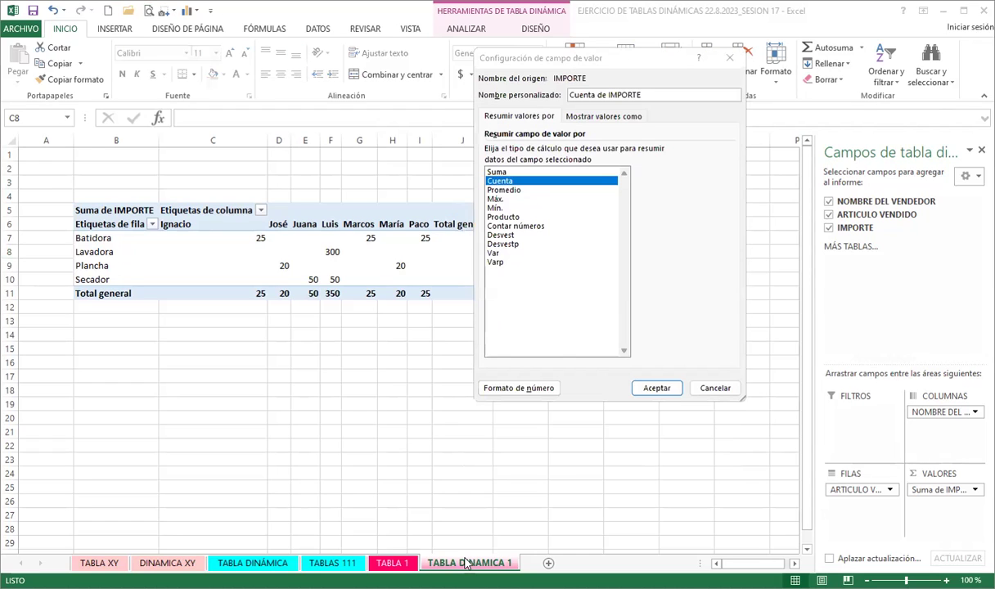
{"action": "left_click", "coordinate": [491, 217]}
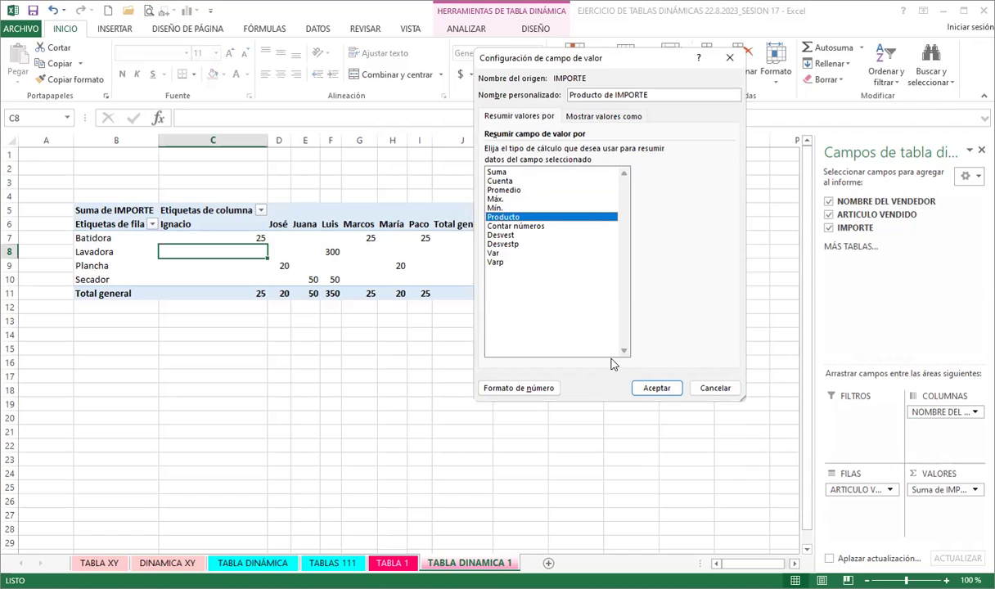
{"action": "left_click", "coordinate": [657, 390]}
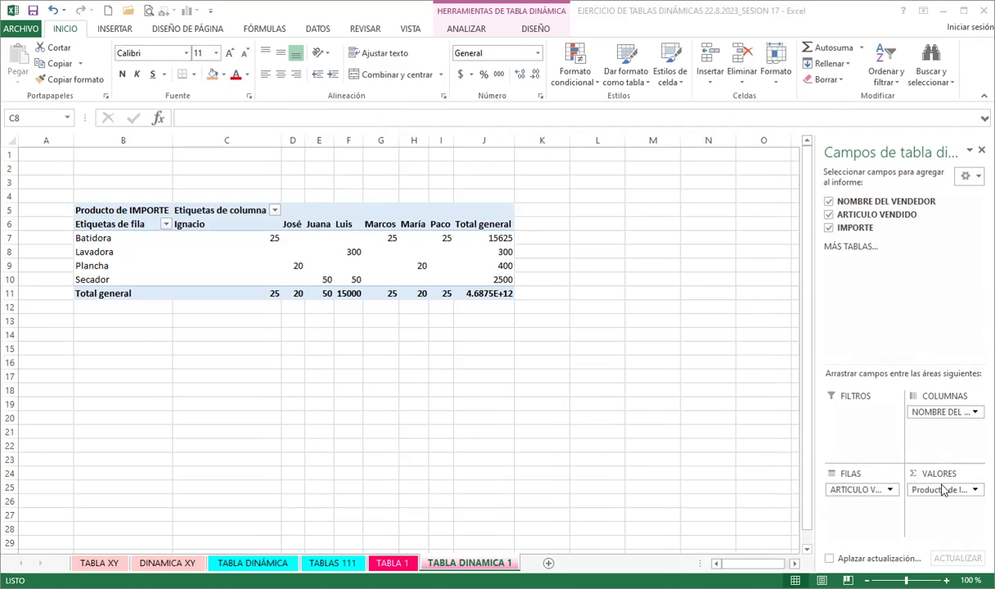
- Summarize IMPORTE as Cuenta (grand total 8), then switch to the class #17 forum in the browser
{"action": "left_click", "coordinate": [927, 490]}
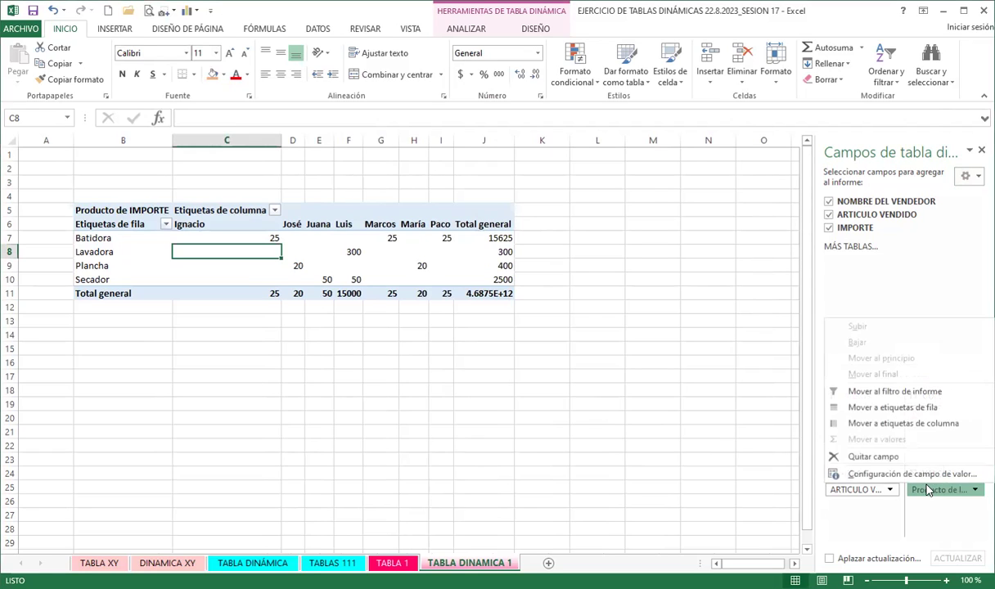
{"action": "left_click", "coordinate": [892, 474]}
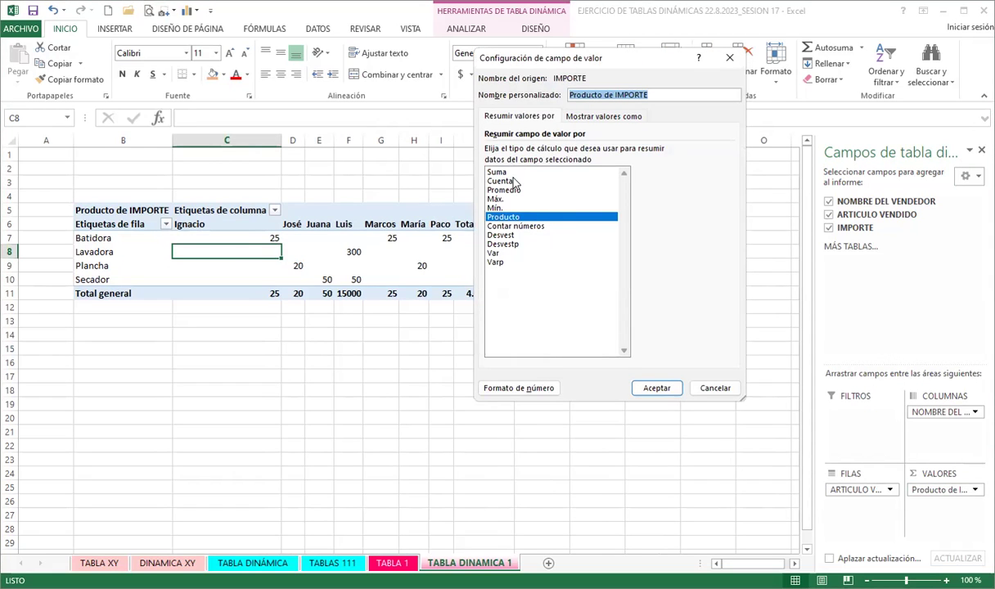
{"action": "left_click", "coordinate": [517, 181]}
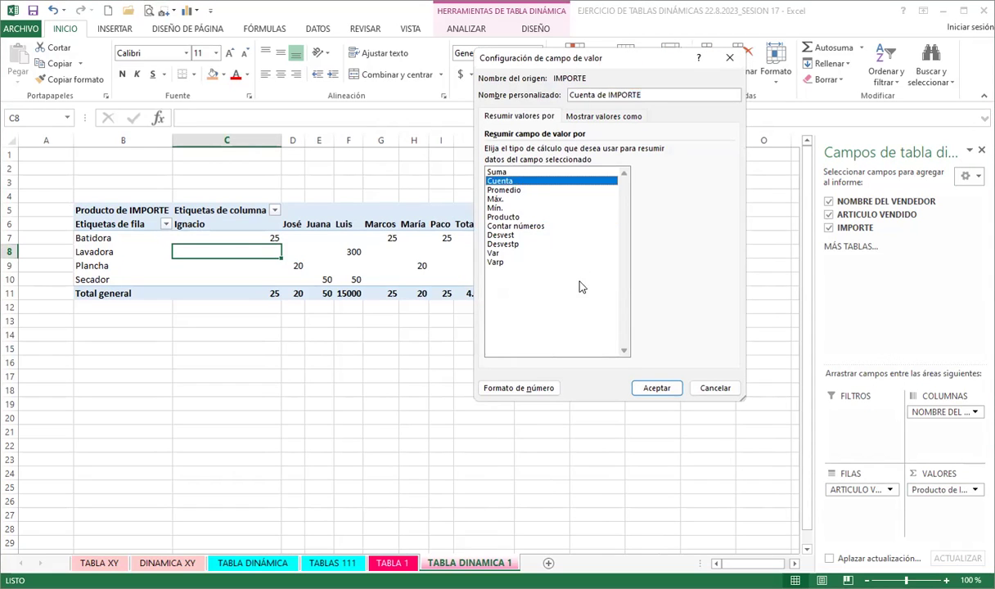
{"action": "left_click", "coordinate": [652, 387]}
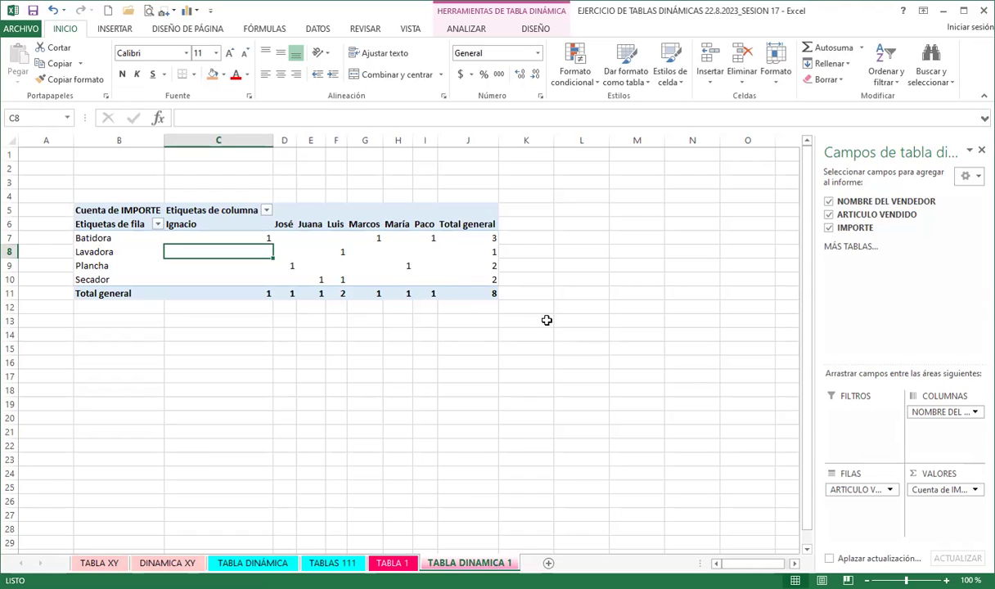
{"action": "mouse_move", "coordinate": [458, 297]}
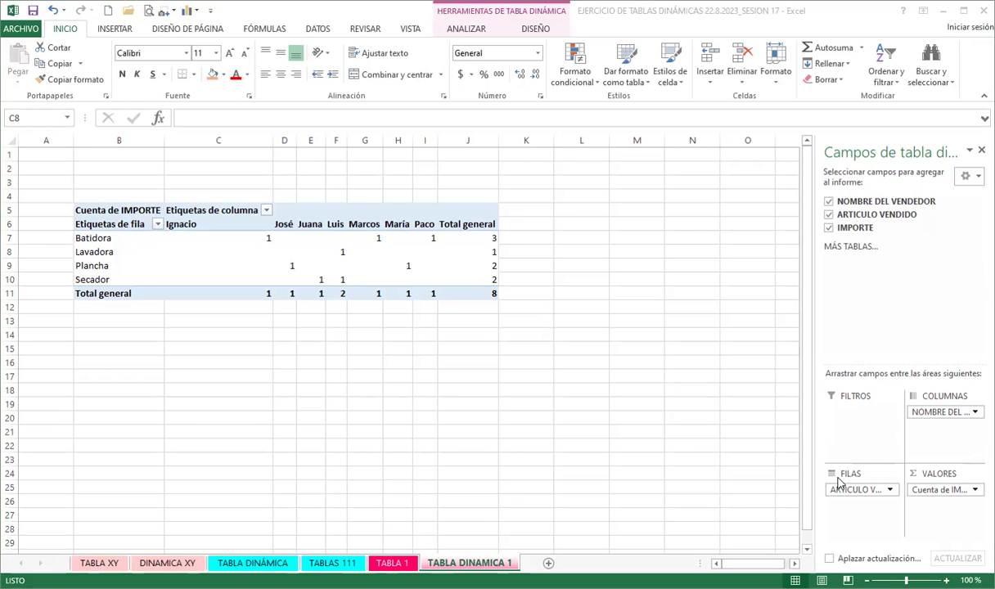
{"action": "key", "text": "alt+Tab"}
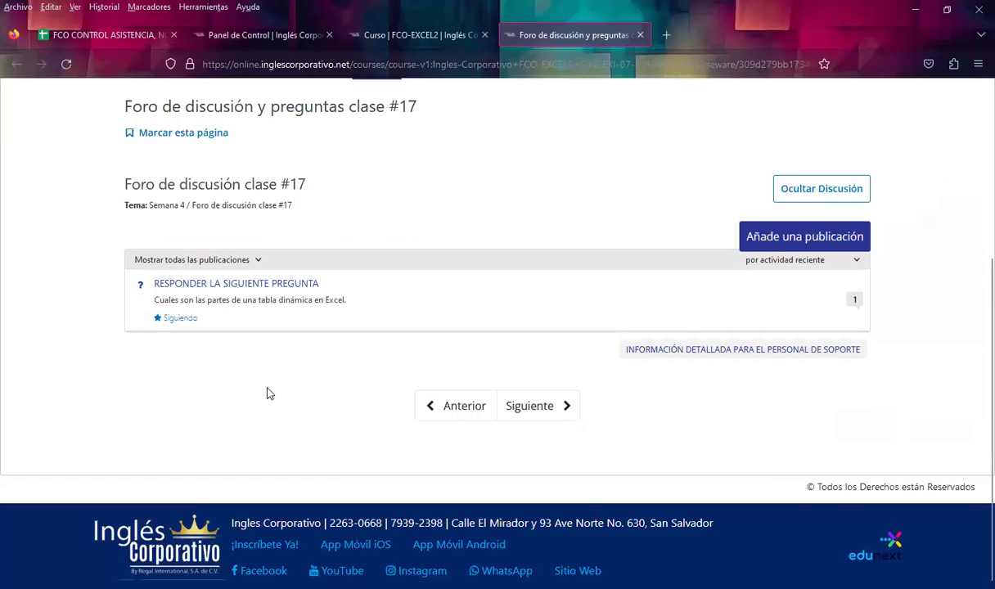